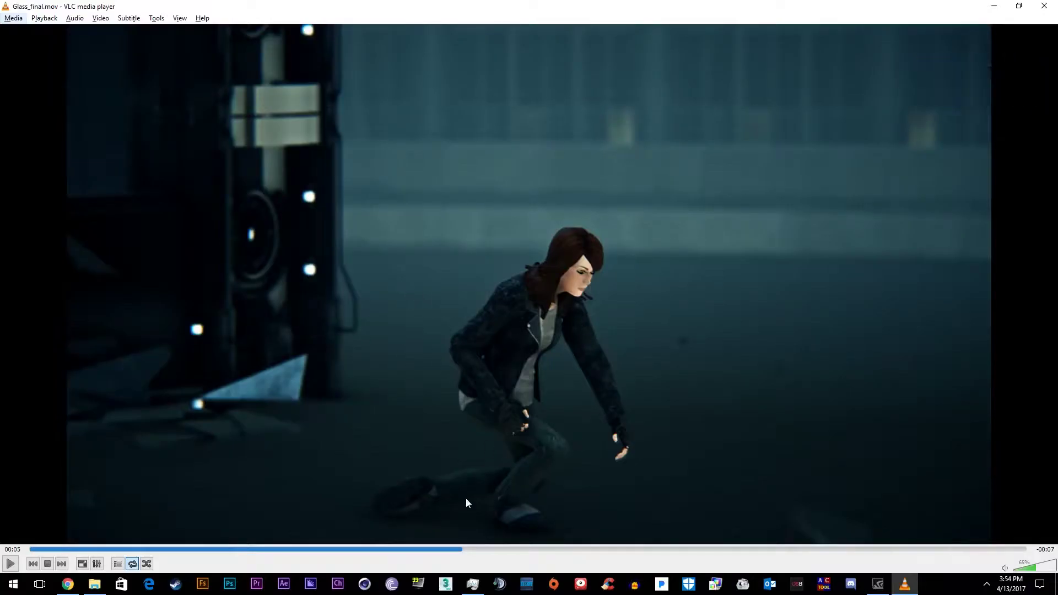
Play Glass_final.mov in VLC, scrub back to about 00:02, then forward to review the shatter
click(11, 563)
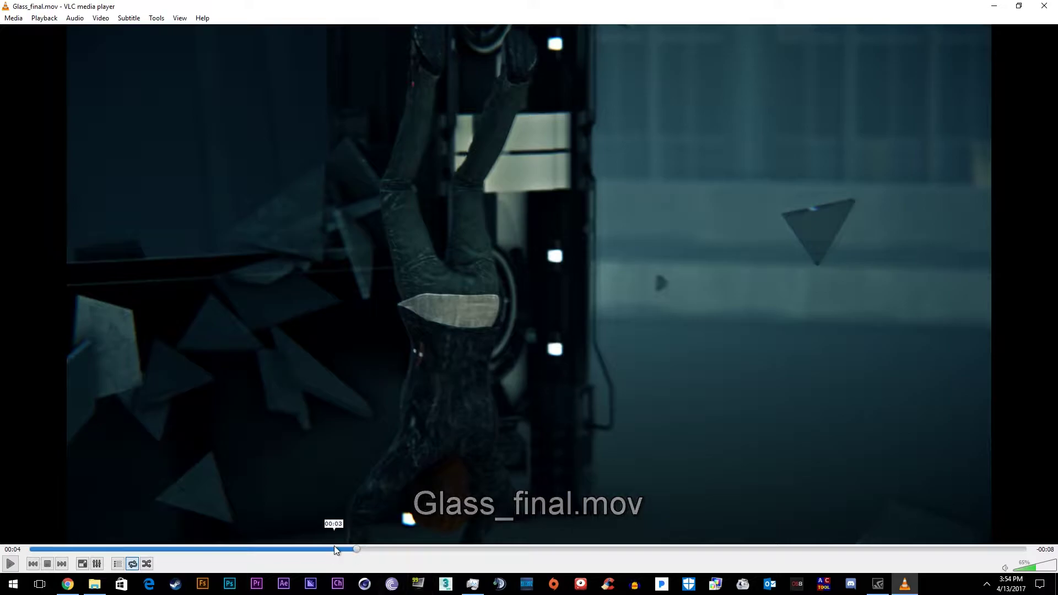
drag(335, 548, 233, 549)
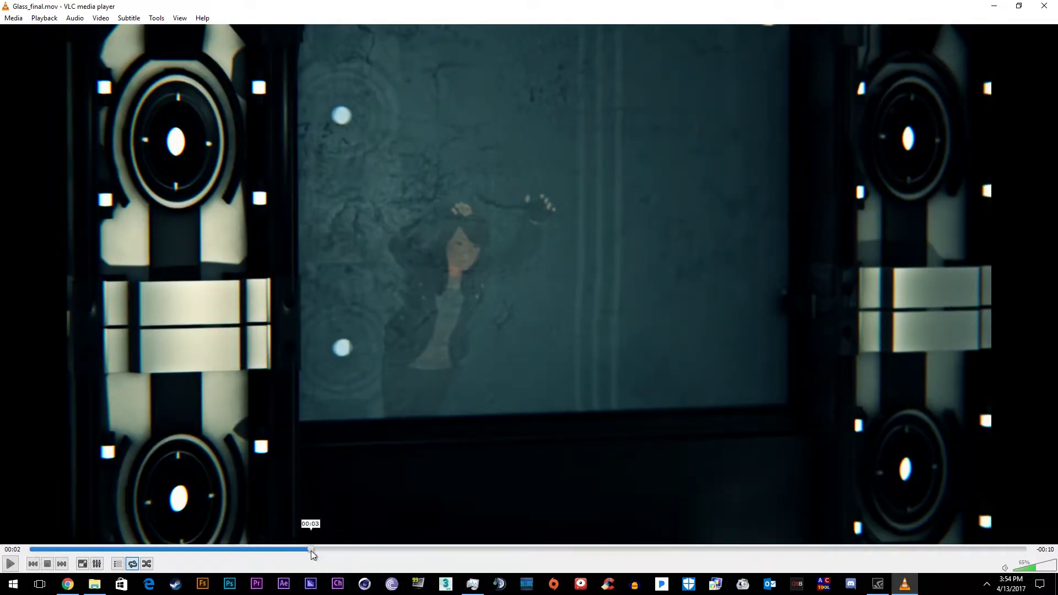
drag(311, 549, 273, 551)
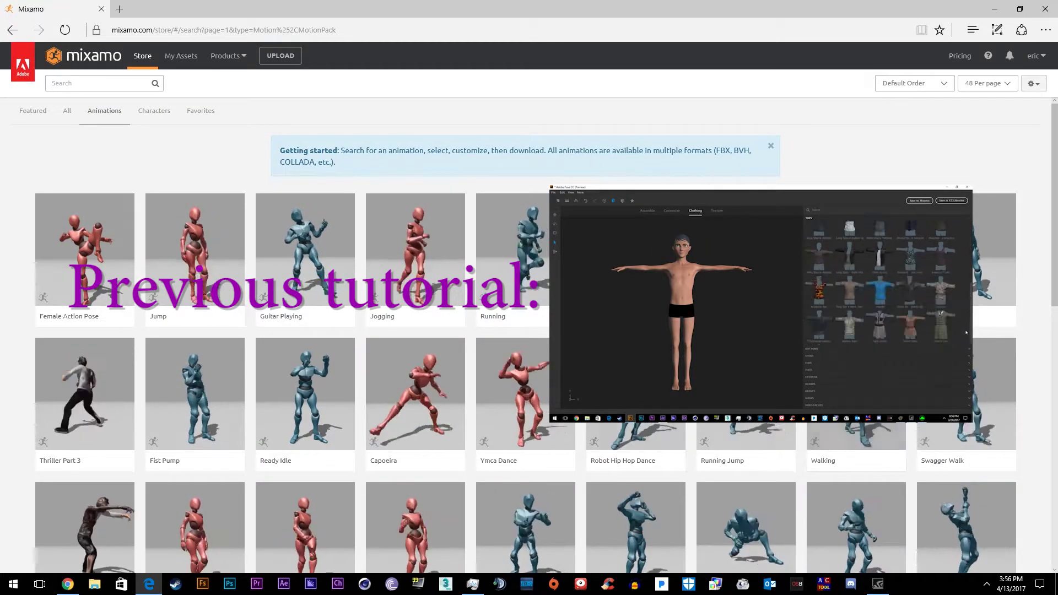
Browse the My Characters grid in My Assets and return to the top, with Tough_Chick first
mouse_move(223, 290)
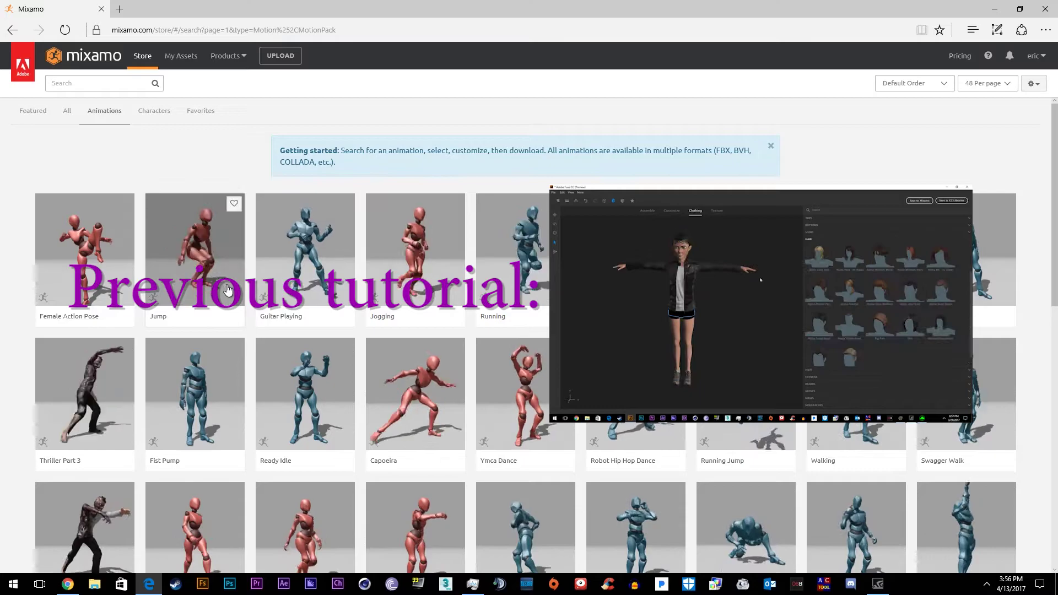
mouse_move(433, 315)
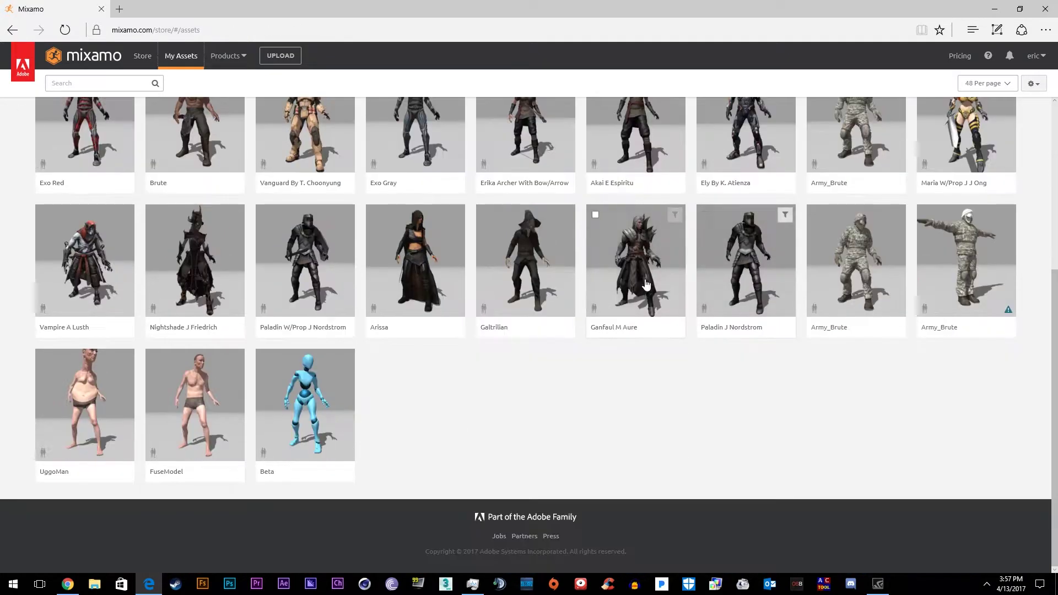
scroll(642, 287, up, 8)
scroll(347, 366, down, 8)
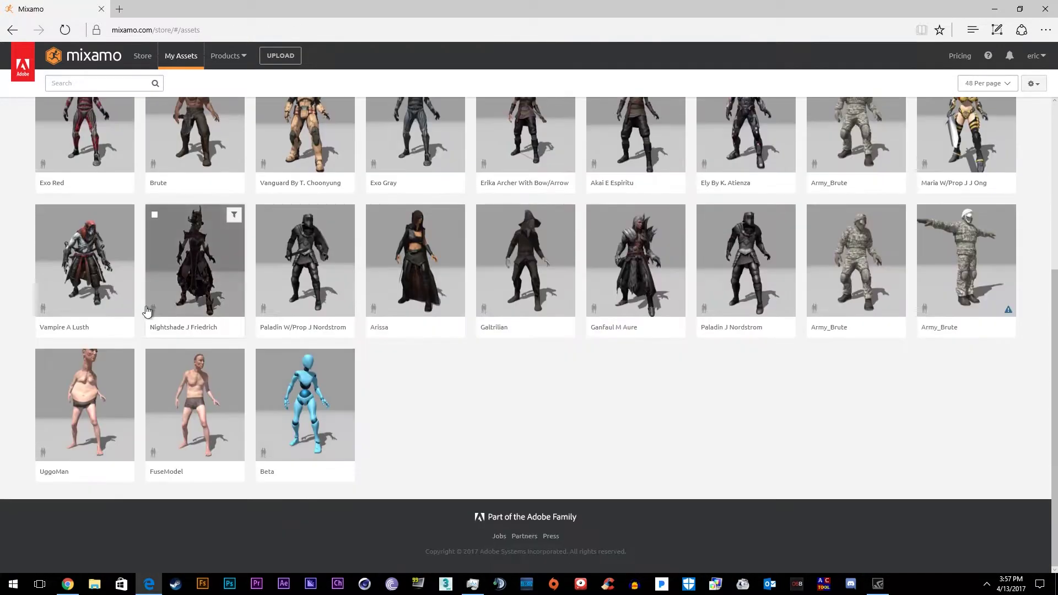
scroll(122, 226, up, 4)
scroll(663, 522, down, 3)
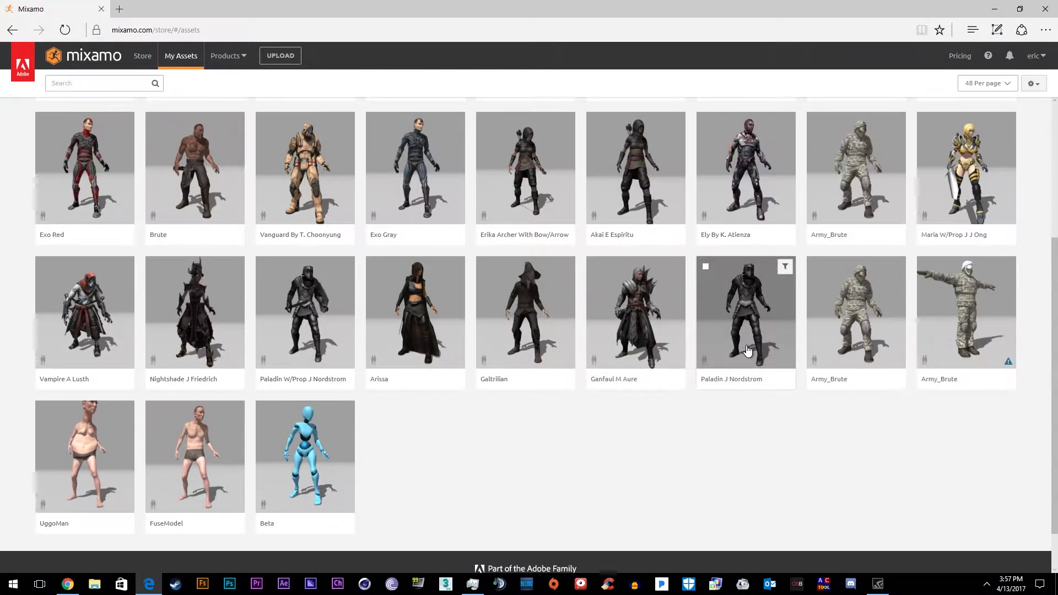
scroll(747, 351, up, 1)
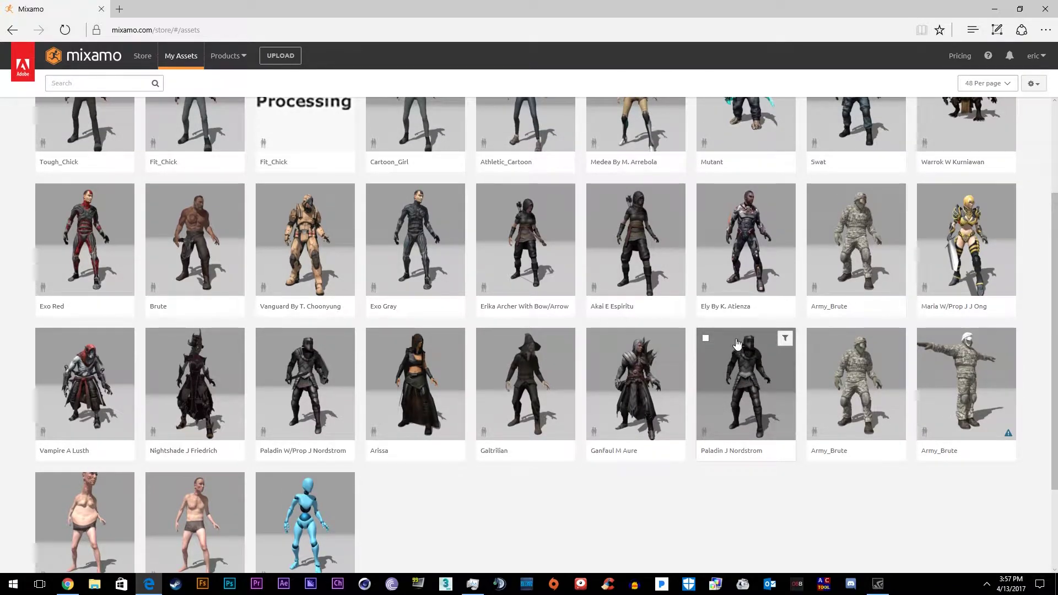
scroll(772, 351, up, 2)
scroll(369, 406, down, 4)
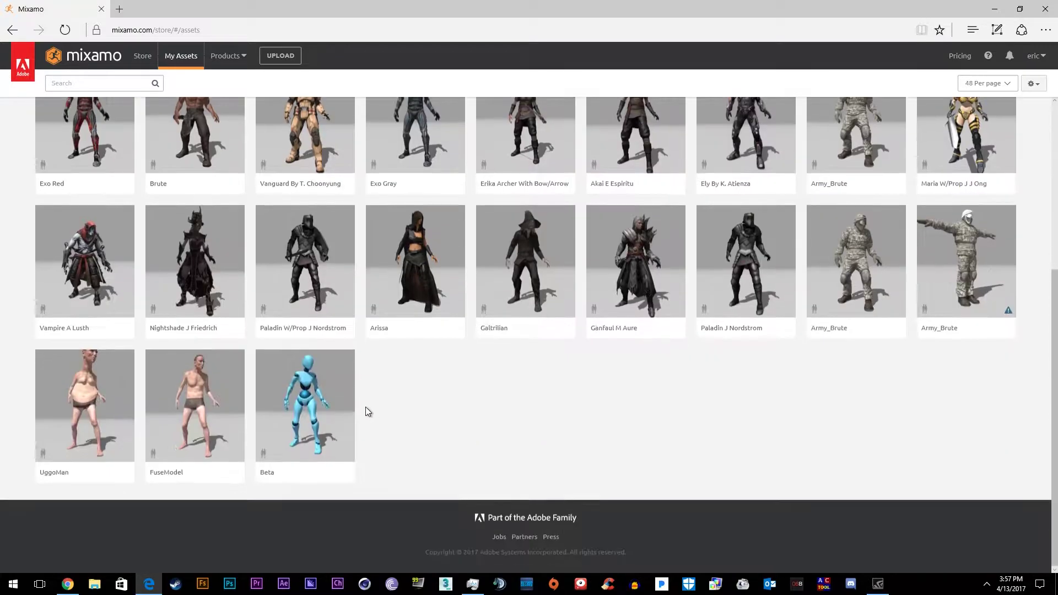
scroll(408, 344, up, 2)
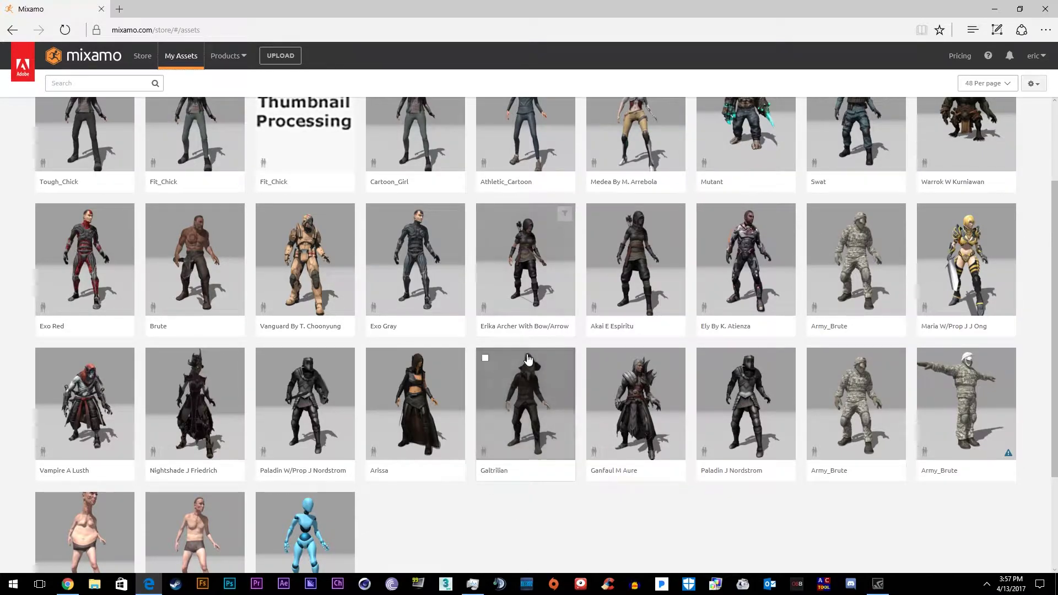
scroll(937, 331, up, 3)
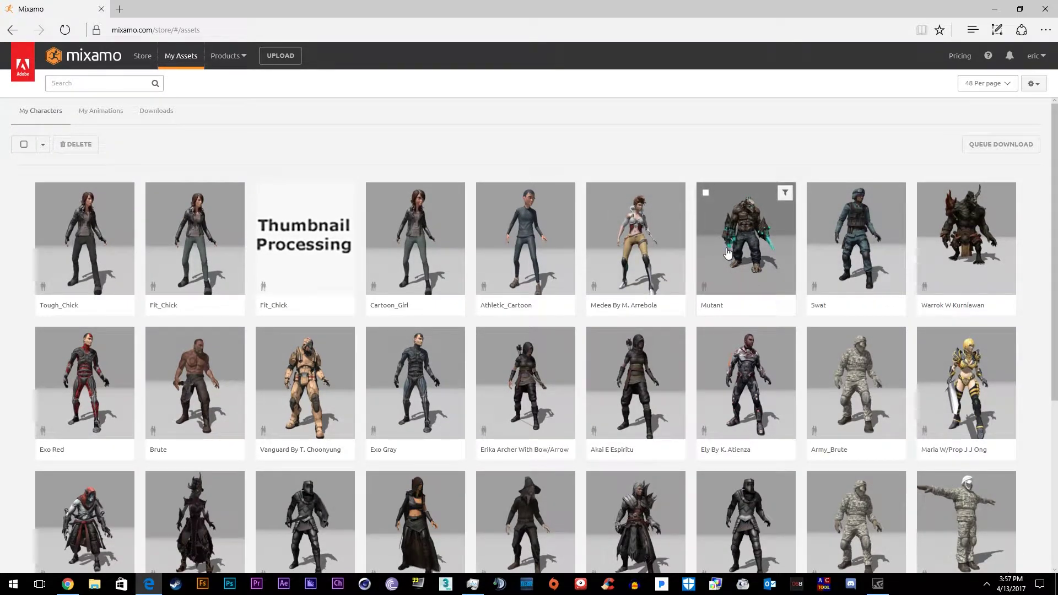
scroll(477, 379, down, 1)
scroll(478, 379, down, 3)
scroll(380, 298, up, 4)
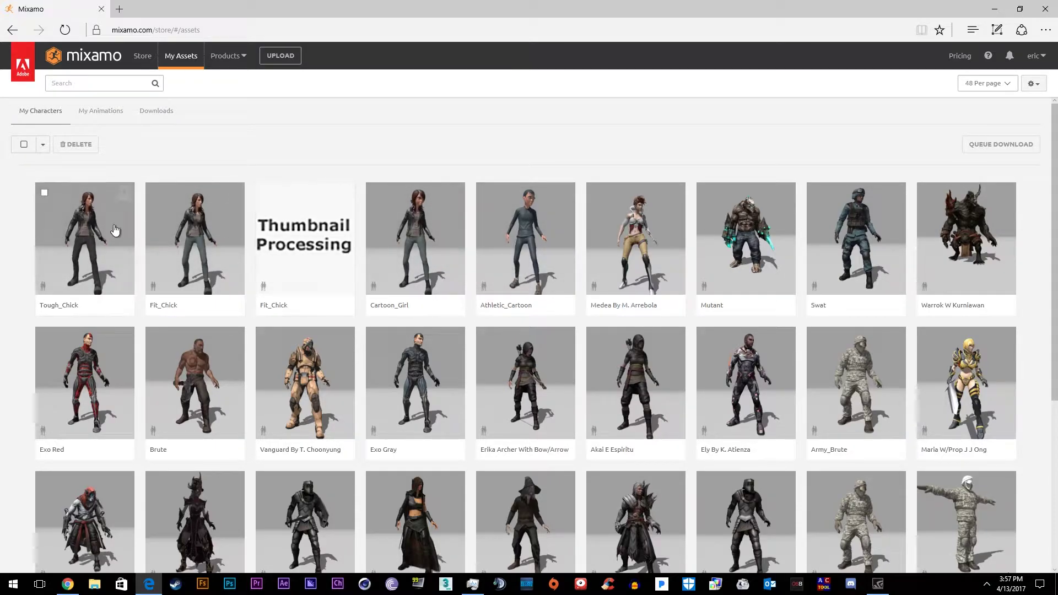
scroll(376, 233, down, 2)
scroll(376, 233, down, 2)
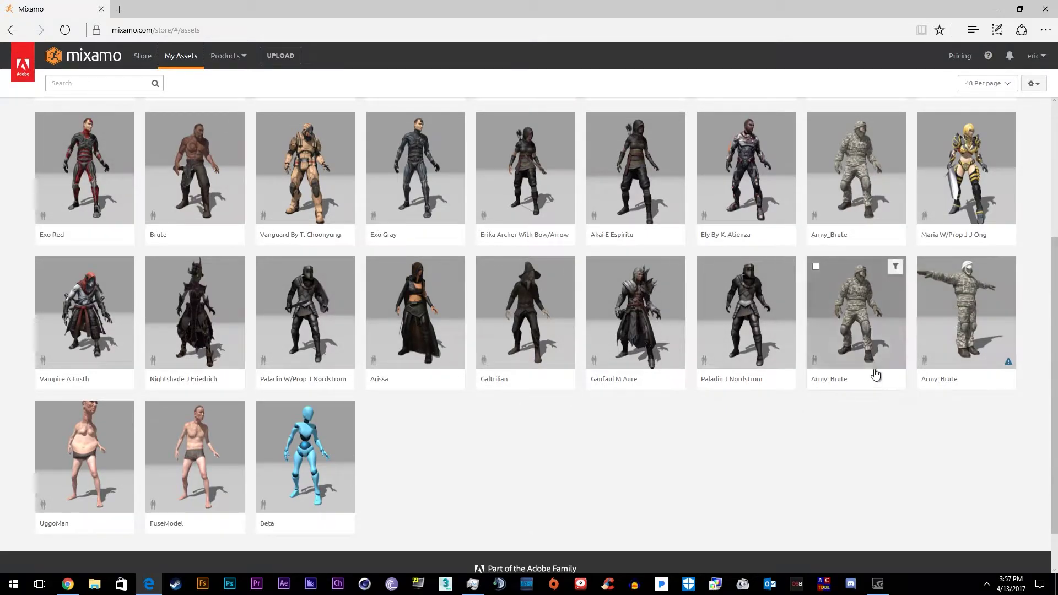
scroll(874, 373, up, 2)
scroll(841, 422, down, 1)
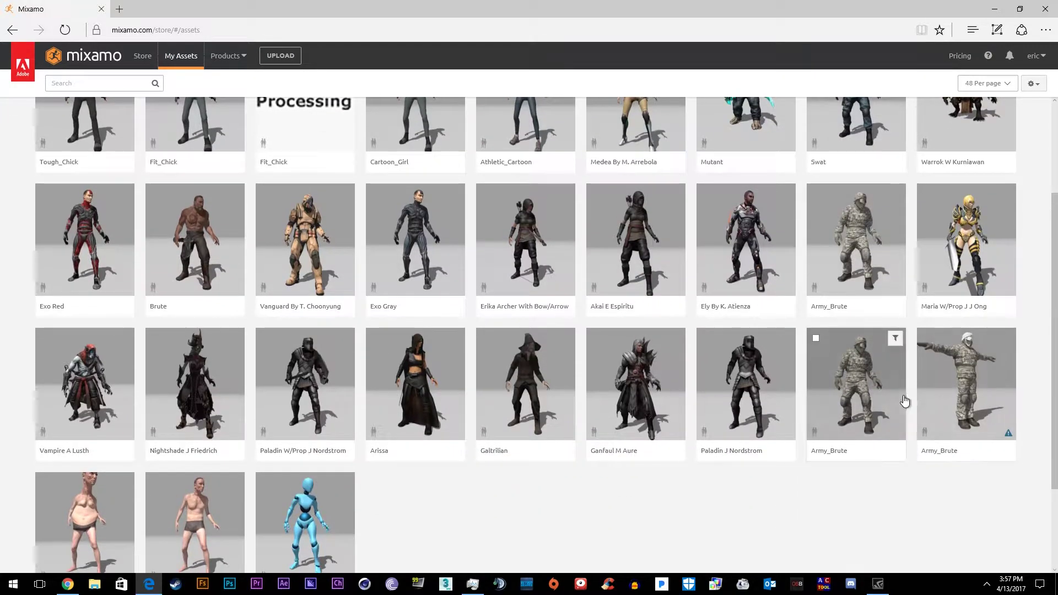
scroll(659, 165, up, 3)
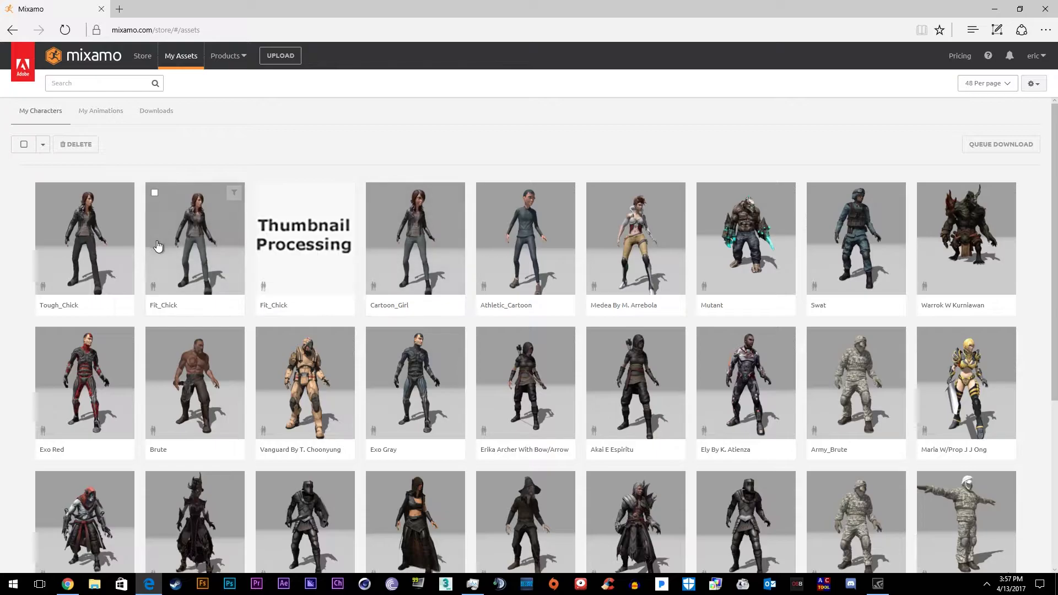
Select Tough_Chick, find 'jump over' in the Animations library, and preview the Jump Over animation
click(99, 240)
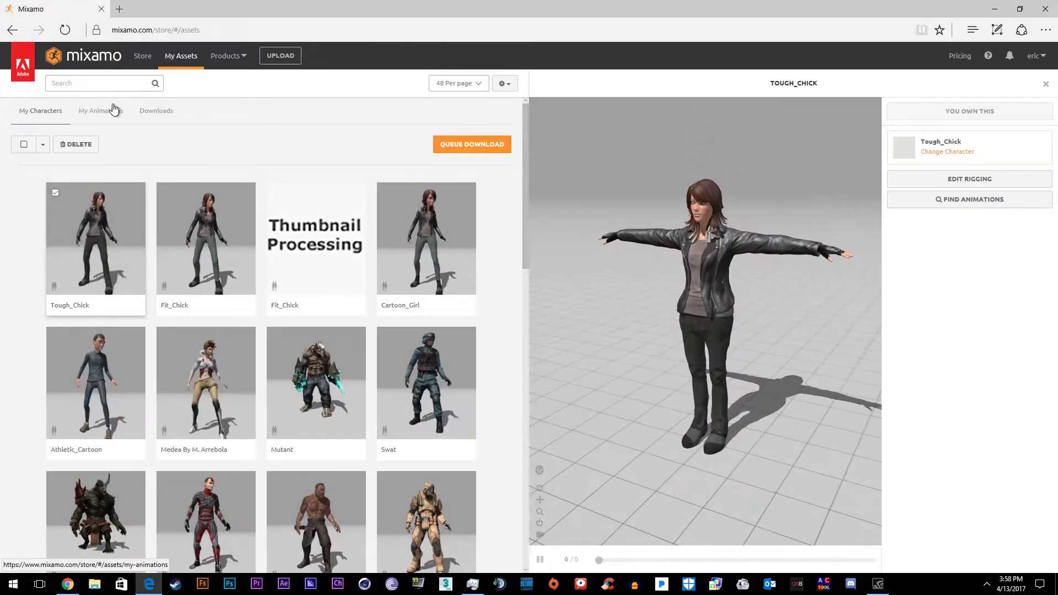
click(102, 111)
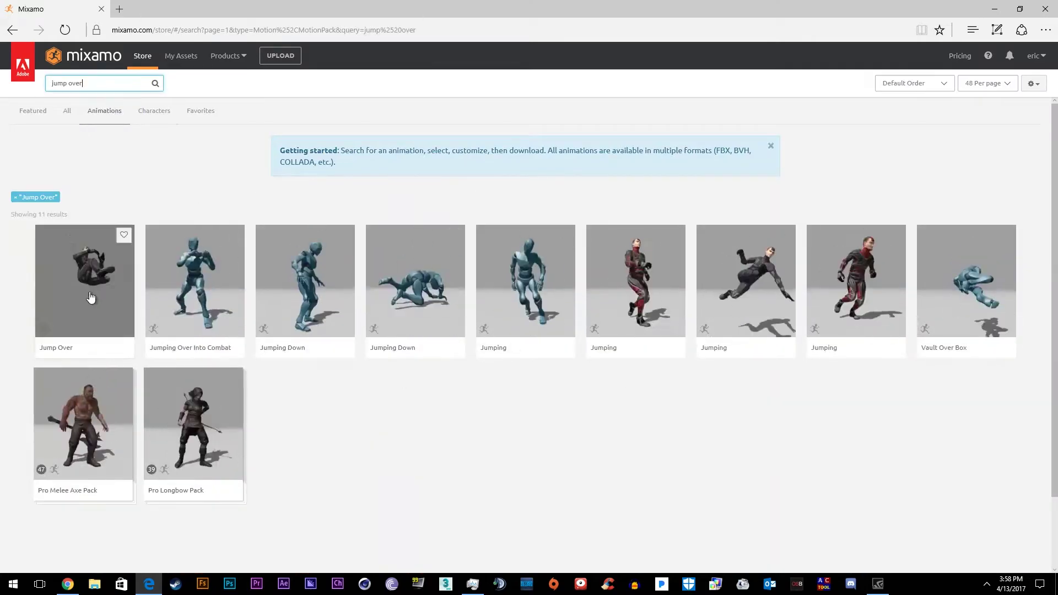
text(111111111111111111111111111)
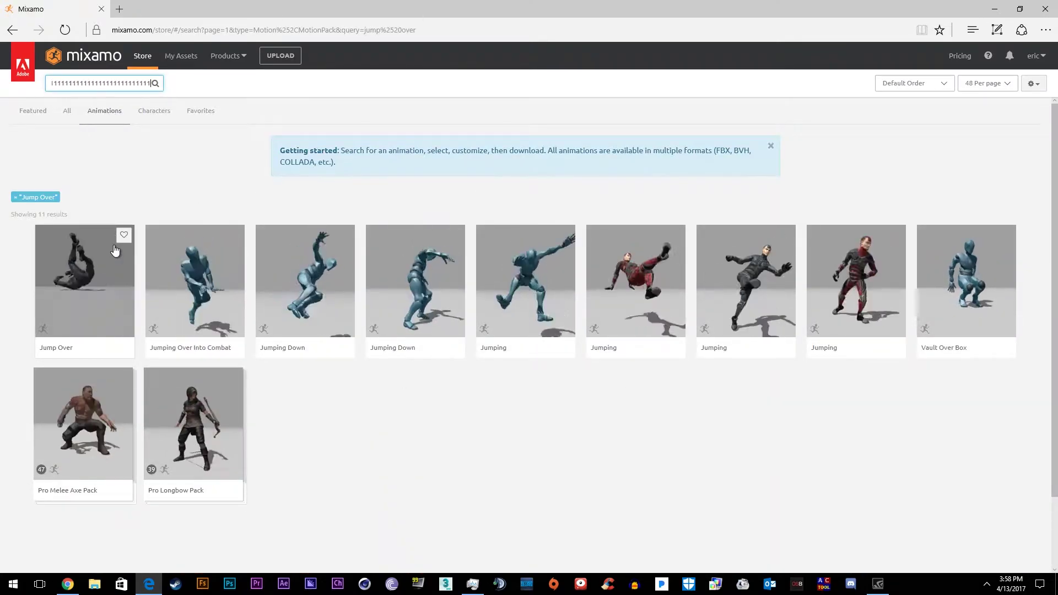
click(79, 271)
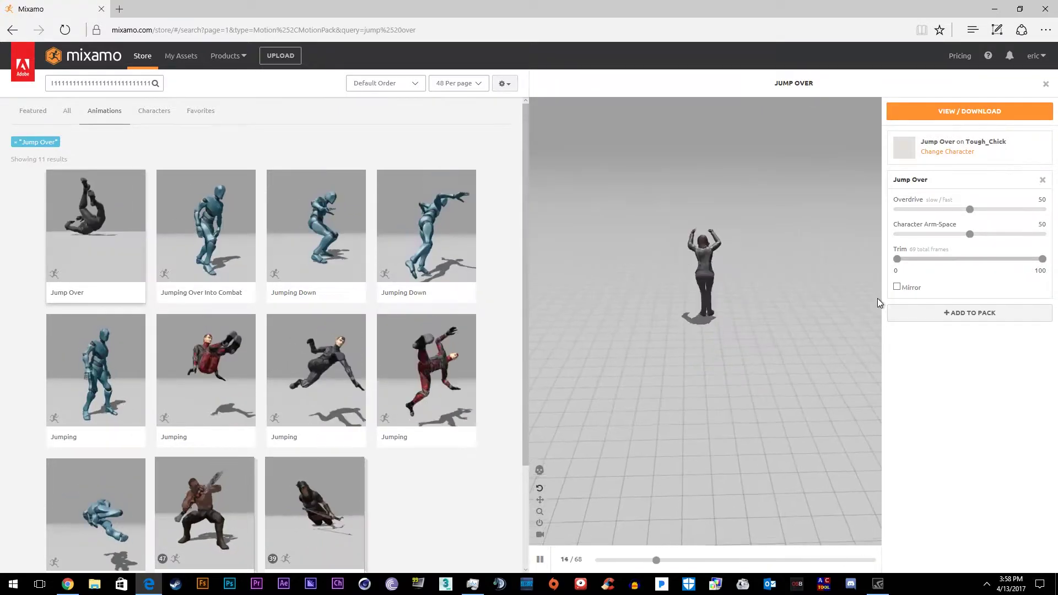
mouse_move(876, 302)
mouse_down()
mouse_move(757, 303)
mouse_move(844, 306)
mouse_move(868, 293)
mouse_up()
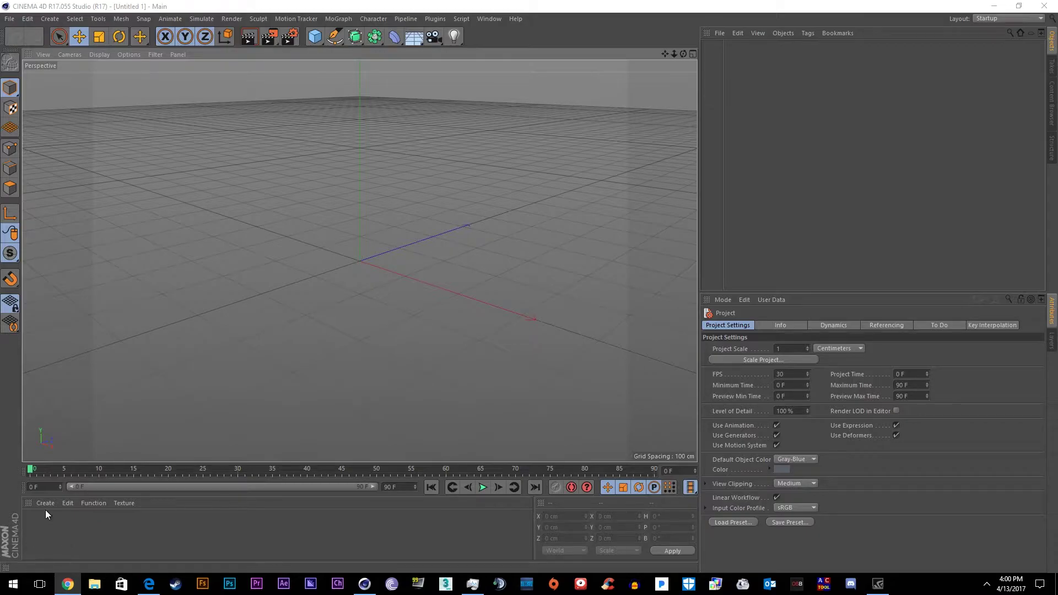
Create a new material, colour it full yellow, and rename it 'Boundaires'
click(45, 503)
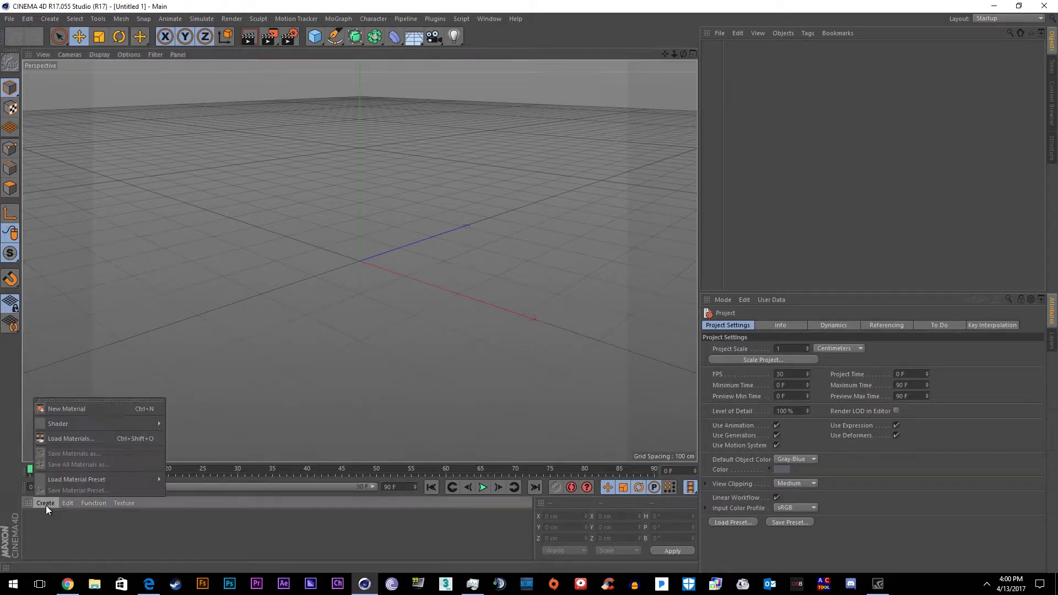
click(66, 409)
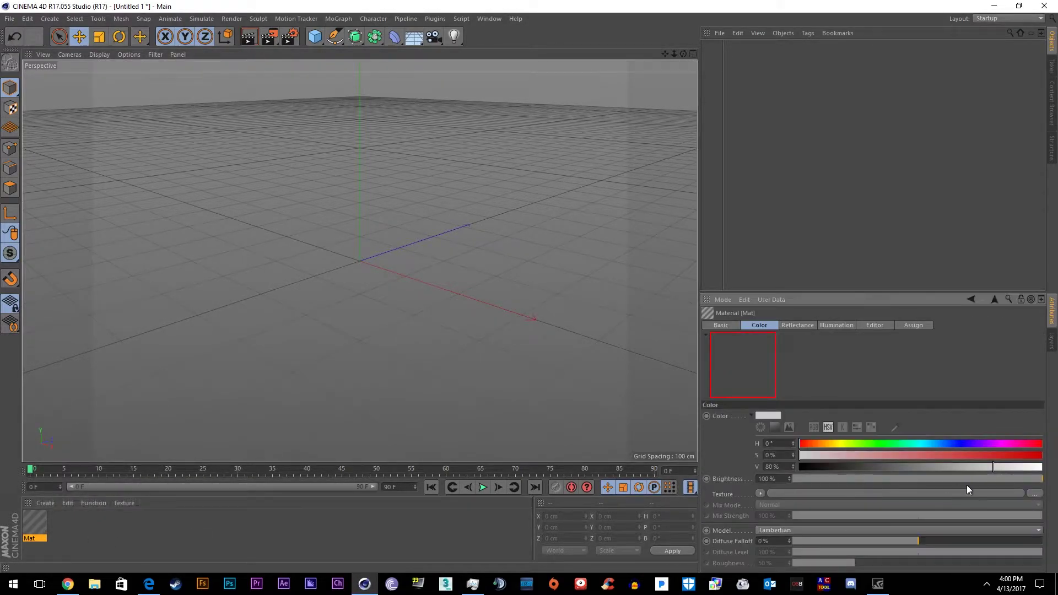
drag(832, 443, 839, 444)
click(1040, 455)
click(1041, 467)
right_click(32, 533)
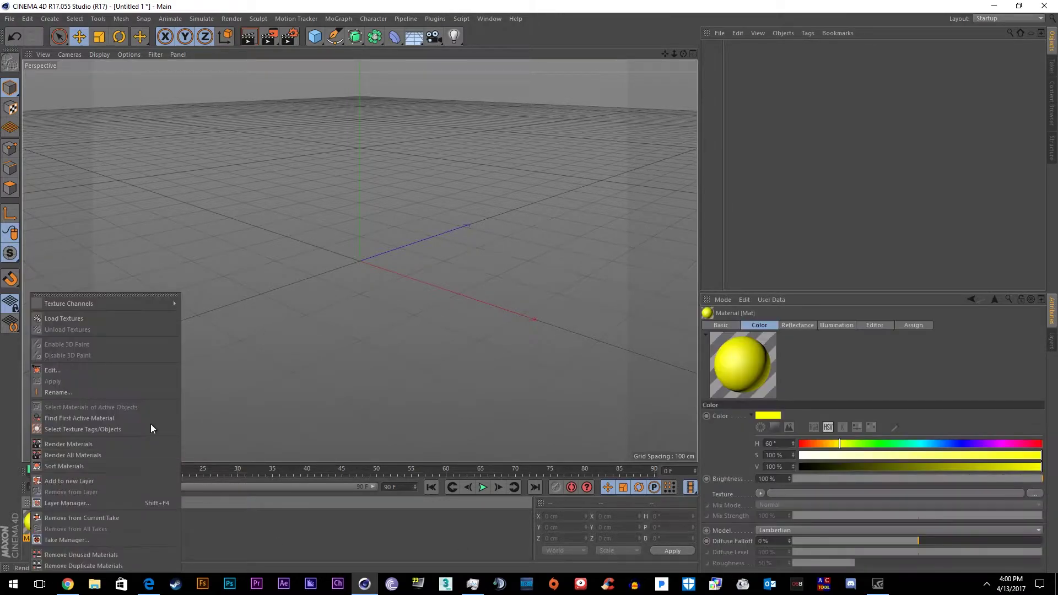
click(58, 391)
drag(77, 371, 371, 246)
key(ctrl+a)
key(BackSpace)
text(Boundaires)
key(Return)
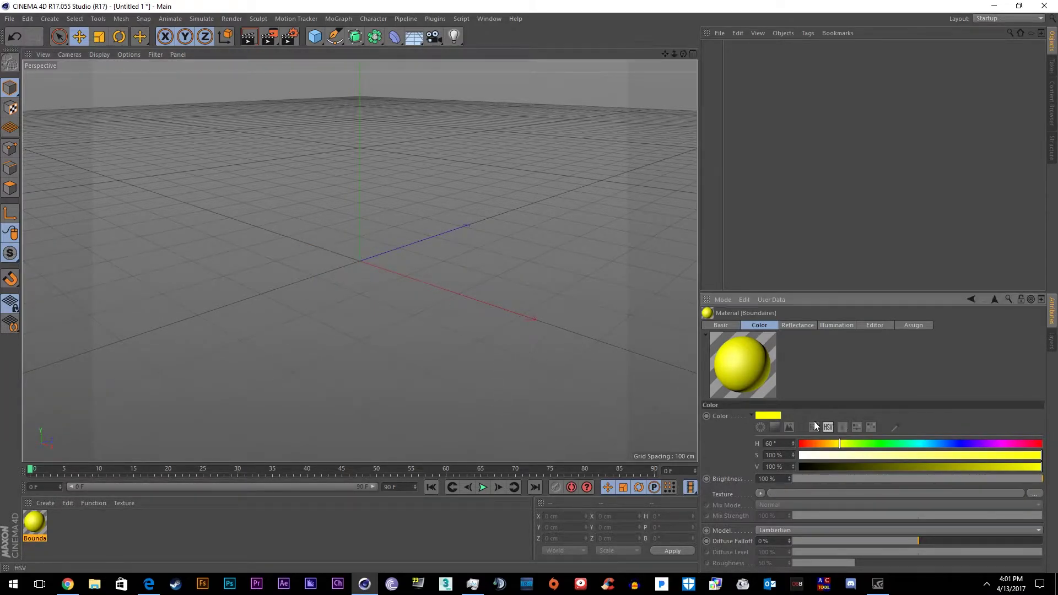
Create a second material coloured deep blue and name it 'Glass'
click(45, 503)
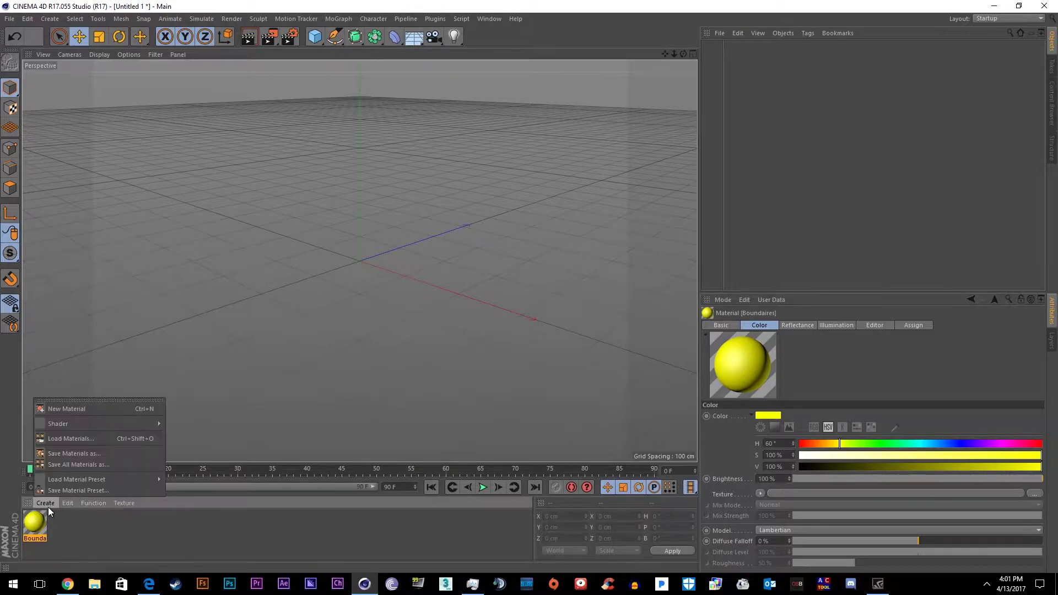
click(68, 408)
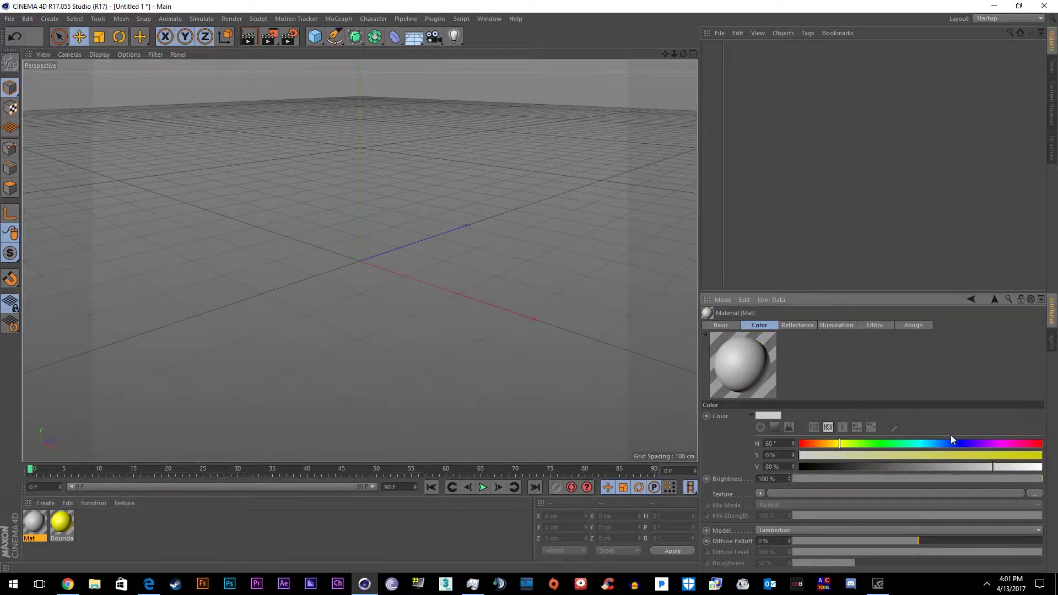
drag(962, 455, 1042, 455)
click(1041, 467)
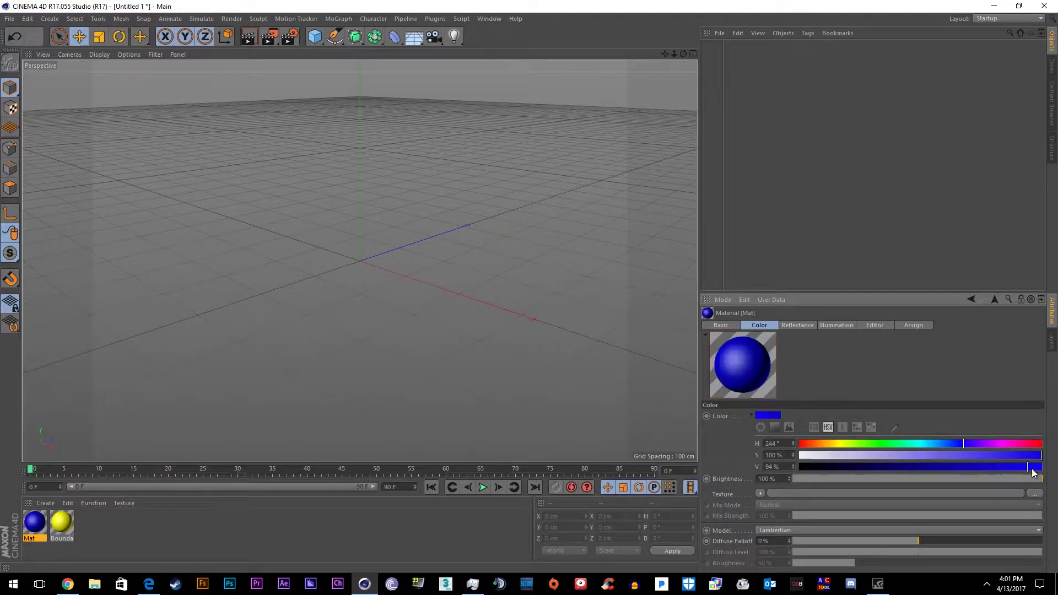
right_click(34, 523)
click(90, 392)
key(Return)
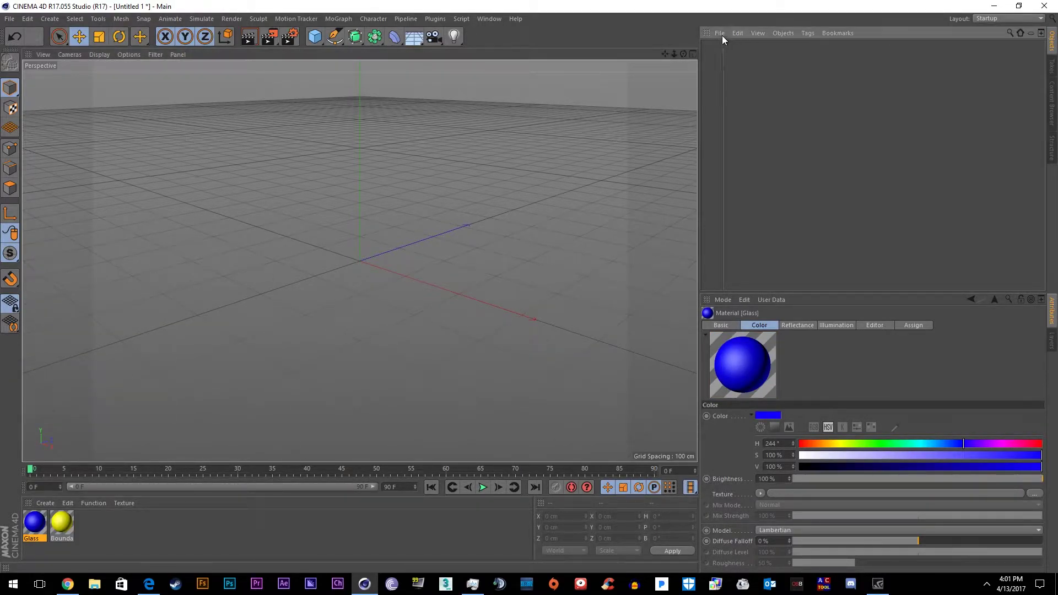
Merge tough_chick_jump_over.fbx into the scene and group all its imported parts into one null
click(731, 51)
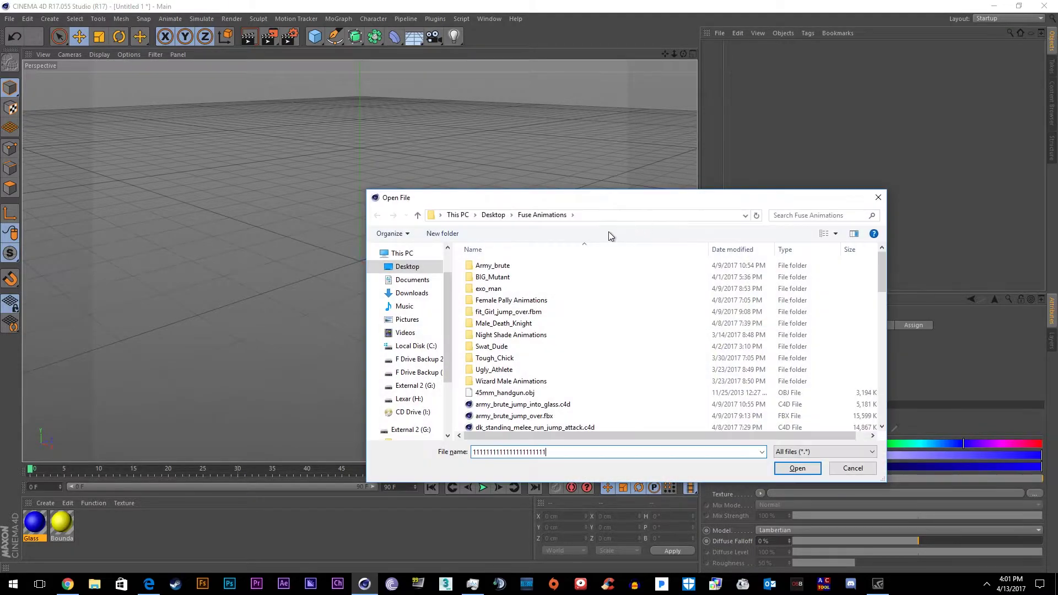
scroll(539, 393, down, 4)
text(1111111111111111111111111111111111)
scroll(518, 307, down, 2)
scroll(518, 306, down, 3)
key(Return)
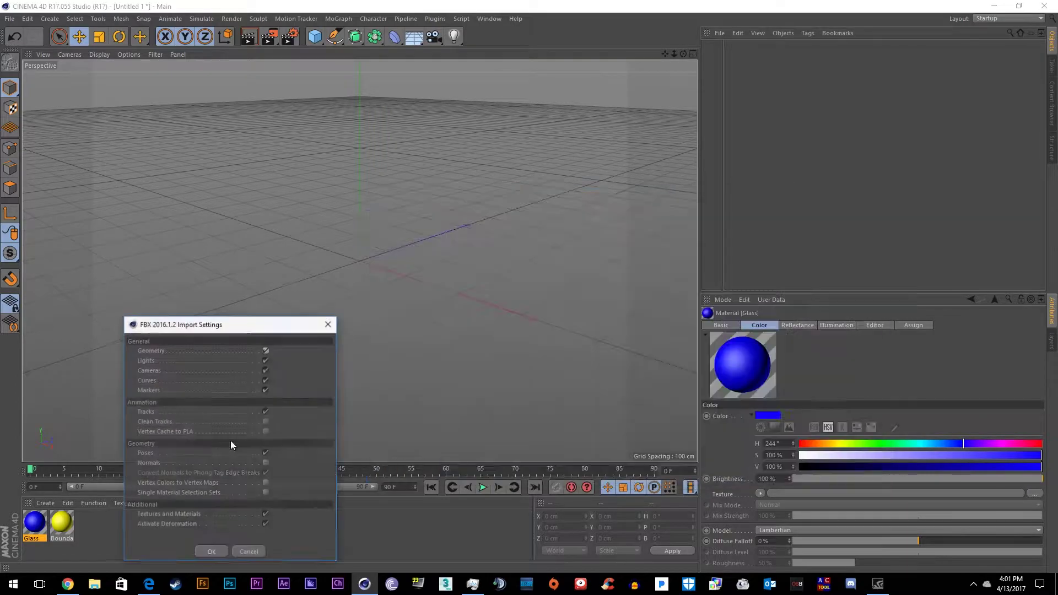
click(211, 551)
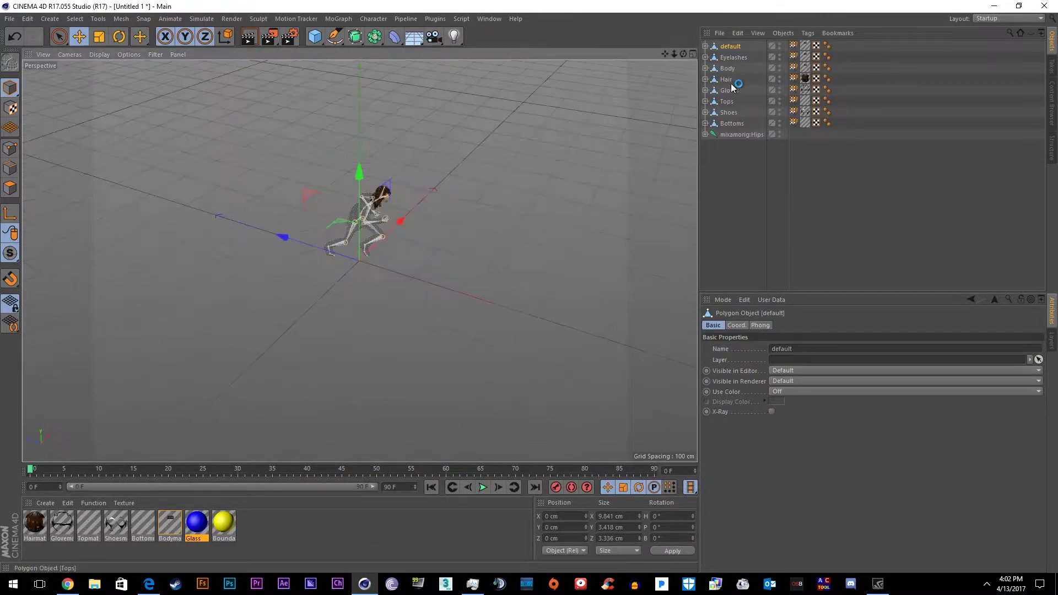
right_click(738, 137)
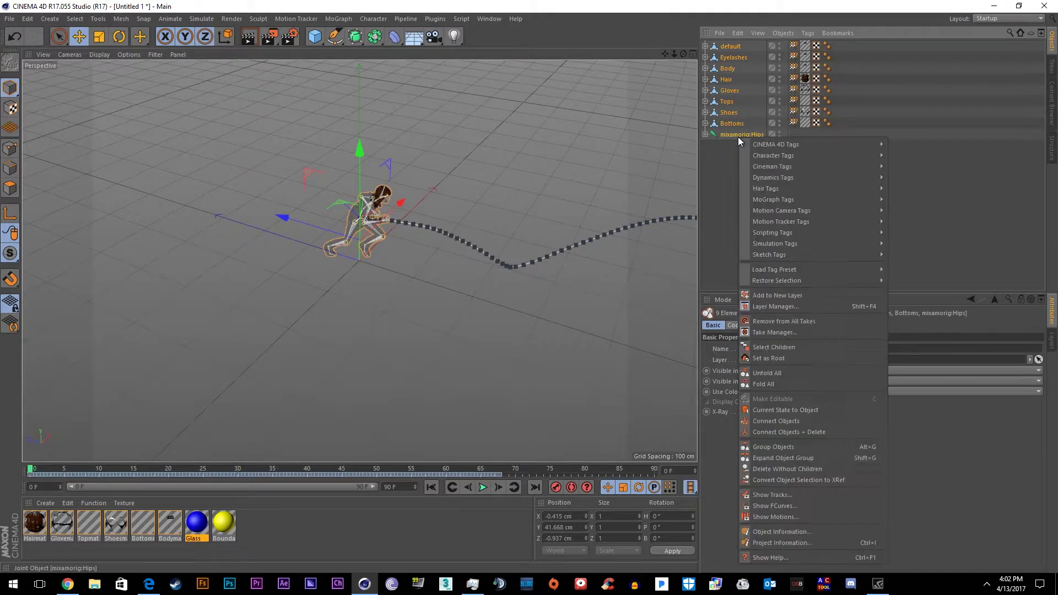
click(770, 446)
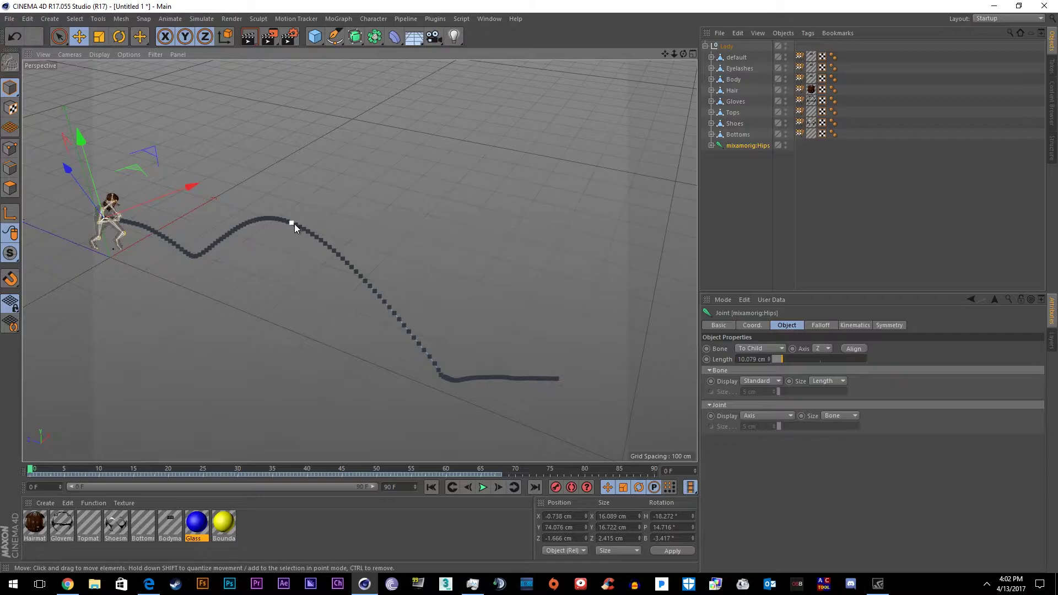
Add a cube and stretch it into a wide, flat slab beneath the character
click(319, 39)
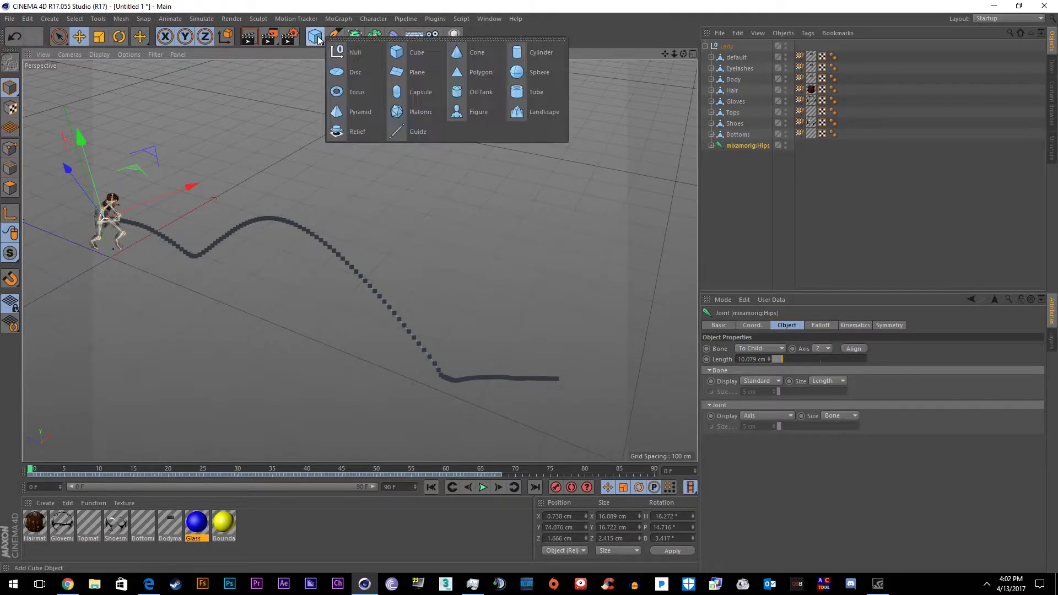
click(417, 53)
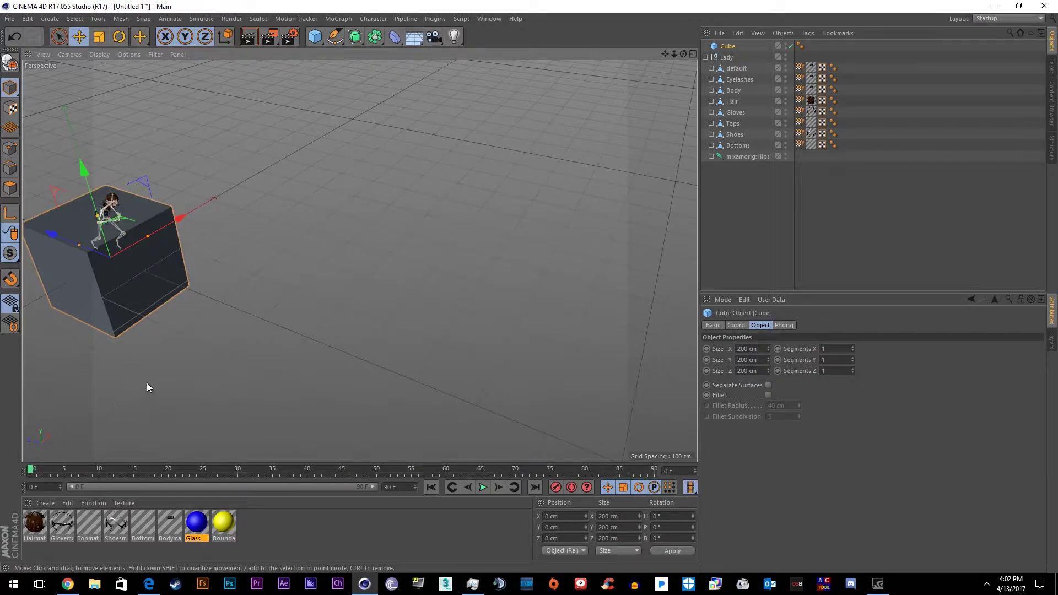
alt+drag(156, 385, 276, 266)
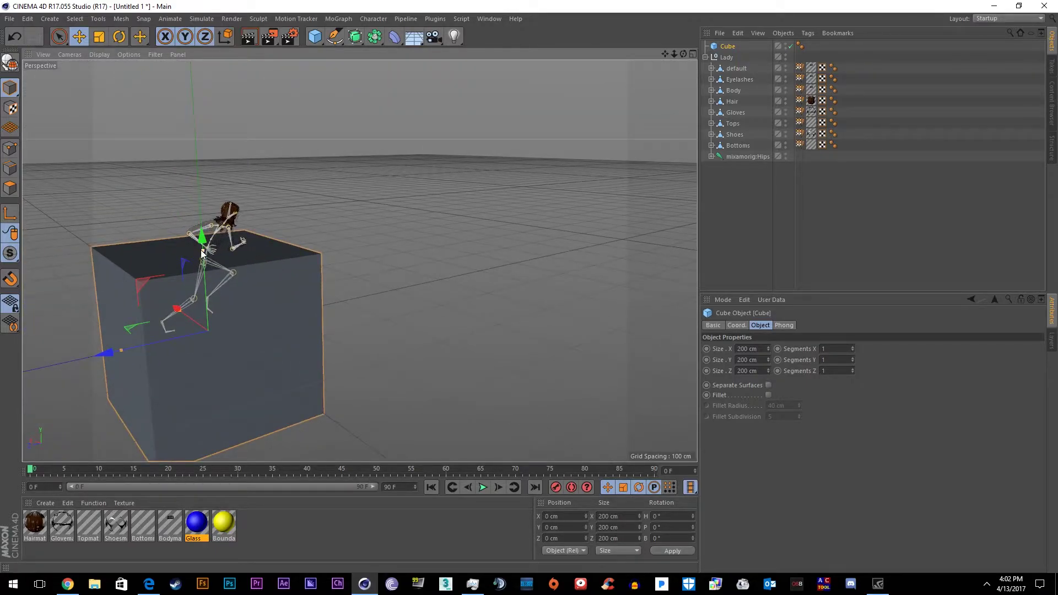
alt+drag(213, 255, 229, 220)
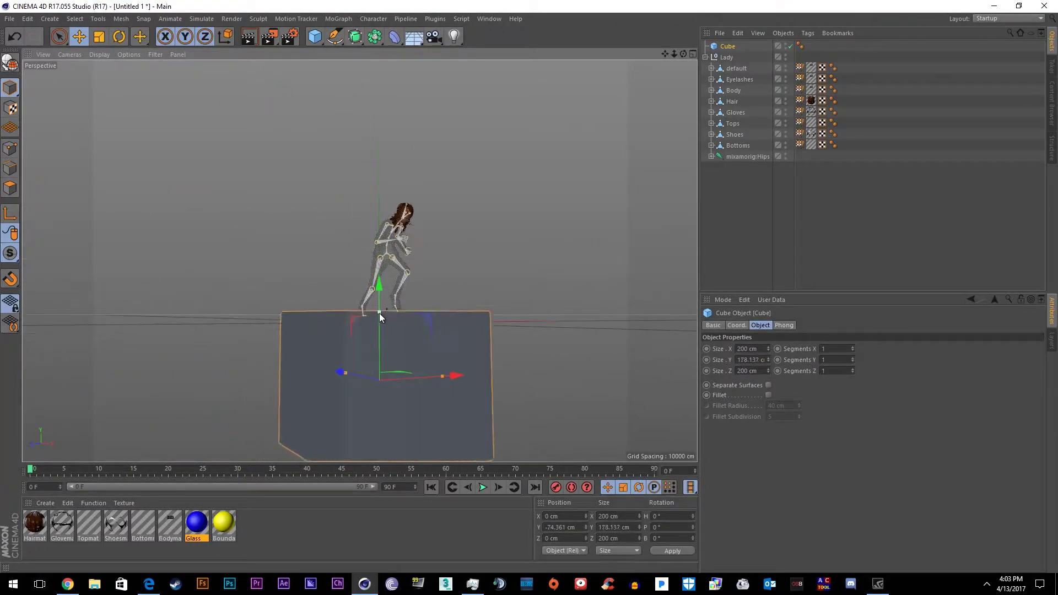
drag(381, 316, 458, 266)
scroll(413, 303, down, 5)
drag(364, 339, 368, 366)
click(741, 157)
click(485, 187)
alt+drag(485, 186, 437, 395)
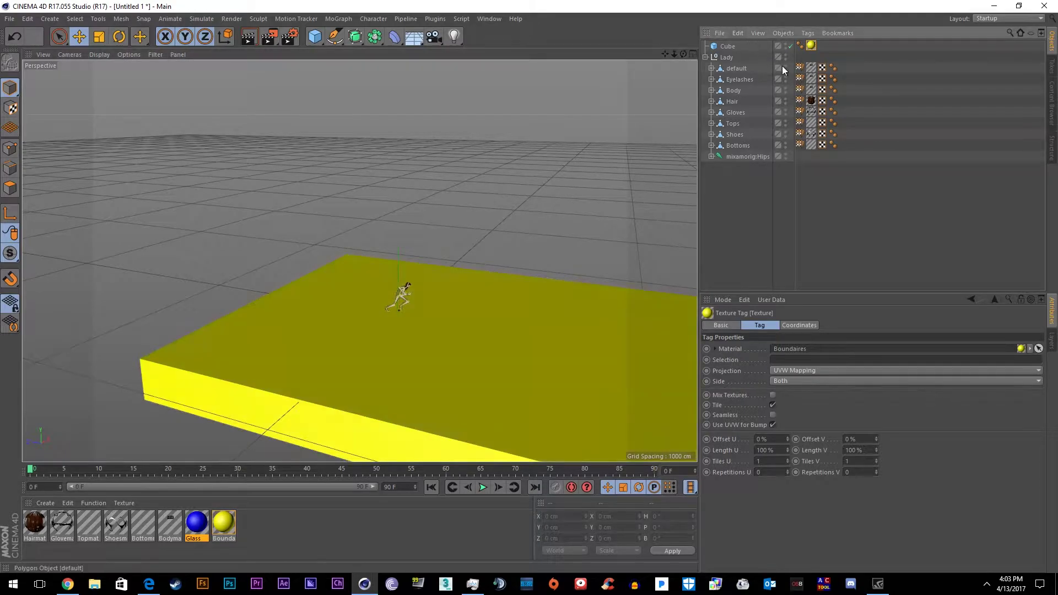
Give the Cube a Rigid Body dynamics tag with Dynamic set to Off
click(727, 47)
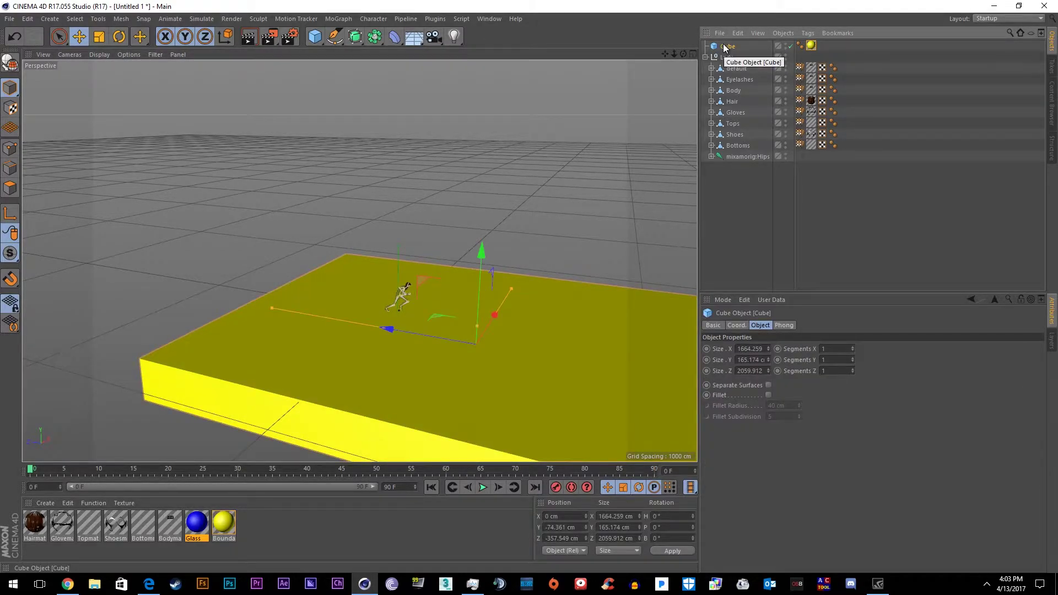
right_click(724, 48)
mouse_move(769, 152)
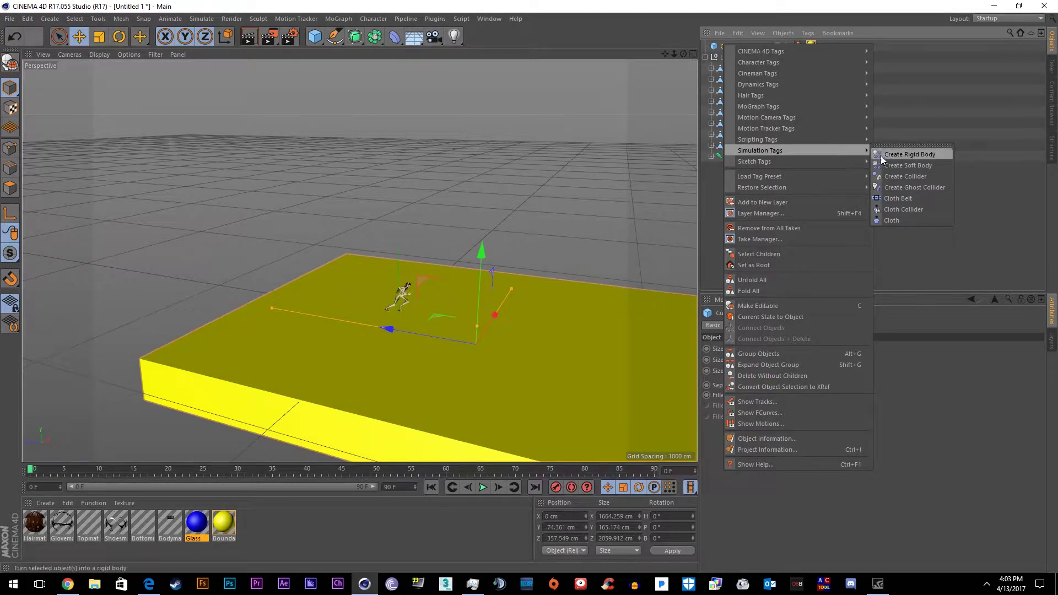
click(911, 155)
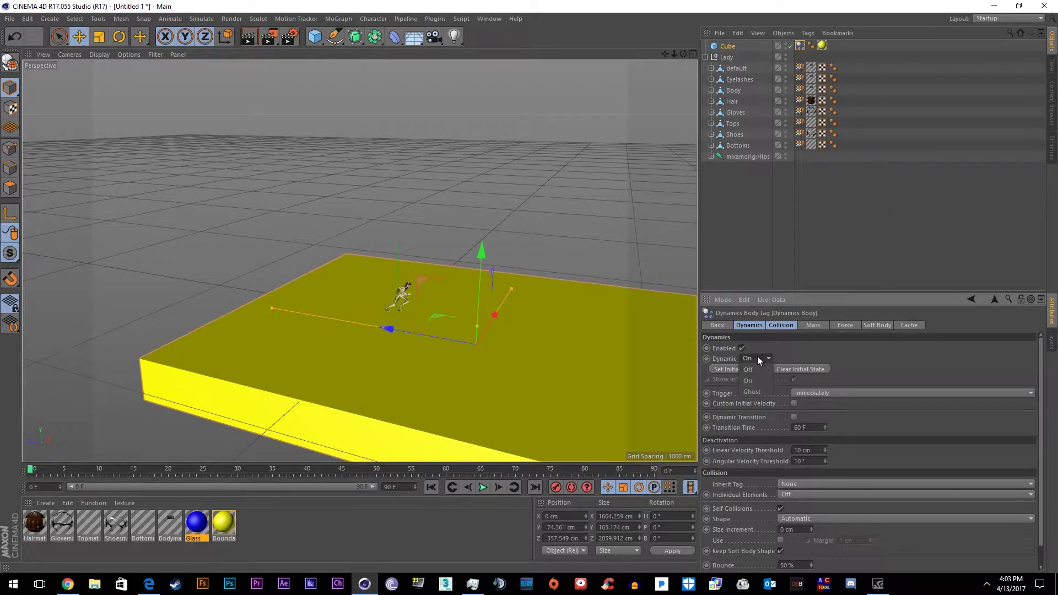
click(758, 371)
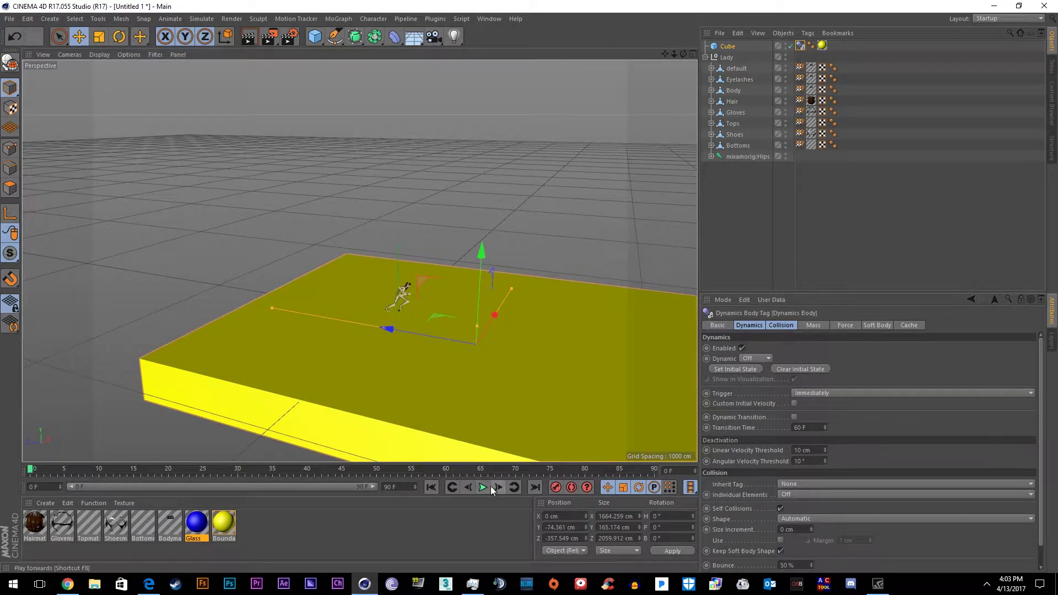
scroll(393, 269, up, 5)
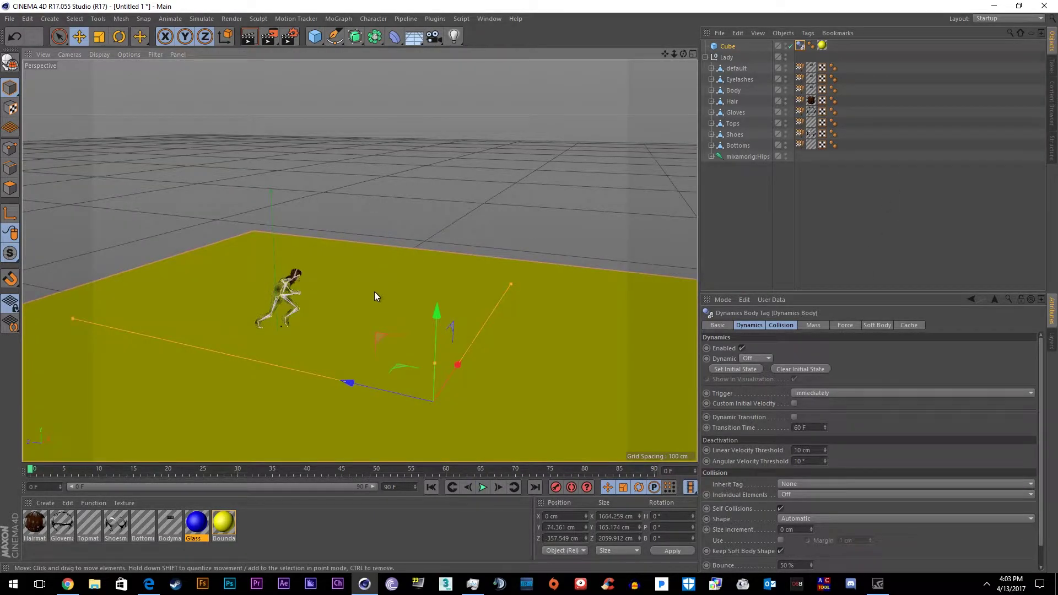
Close YouTube's notifications and restart the Breaking Objects Tutorial video from the beginning
key(alt+Tab)
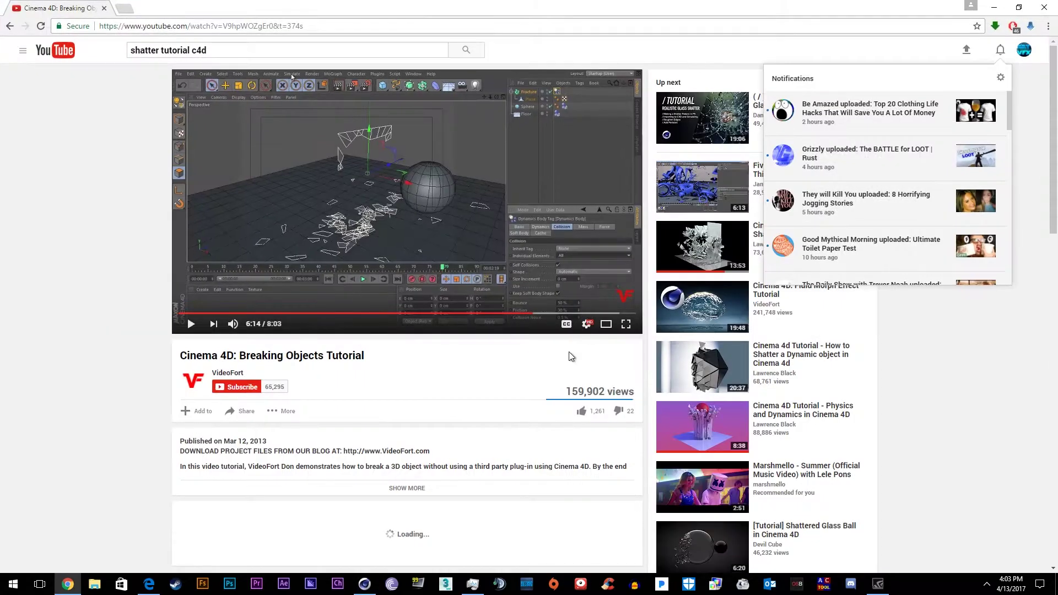
click(1000, 50)
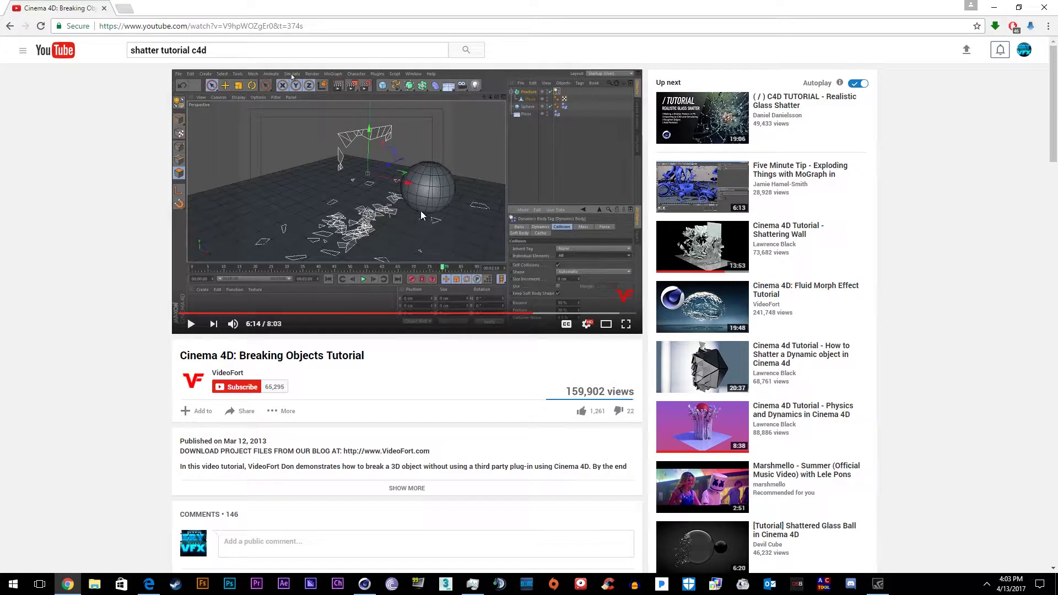
click(179, 313)
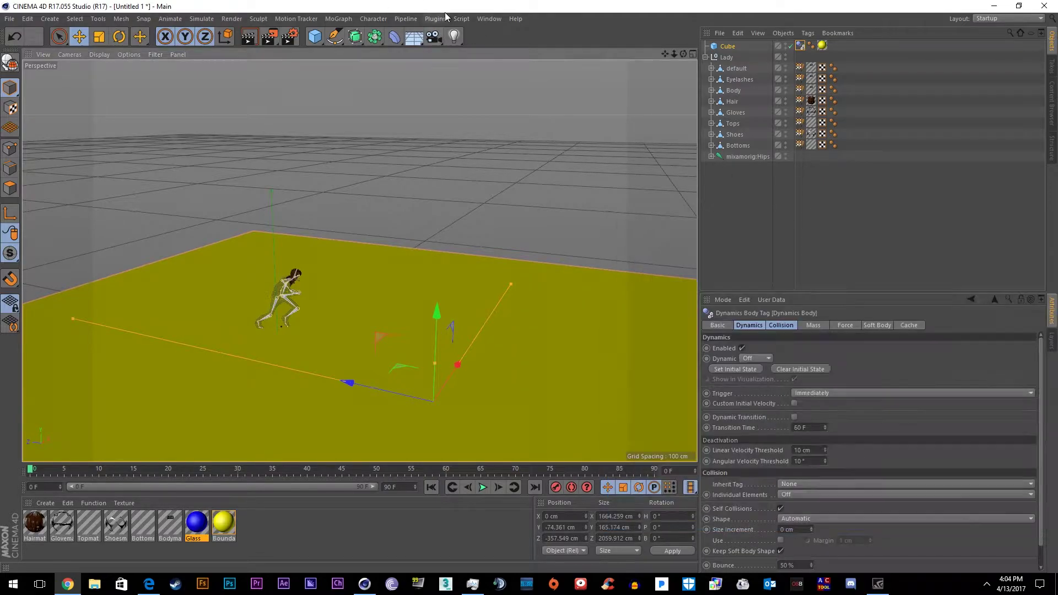
Look through the Plugins > Thrausi 1.22 R12 submenu, then jump the tutorial video to 6:29
click(445, 18)
mouse_move(473, 60)
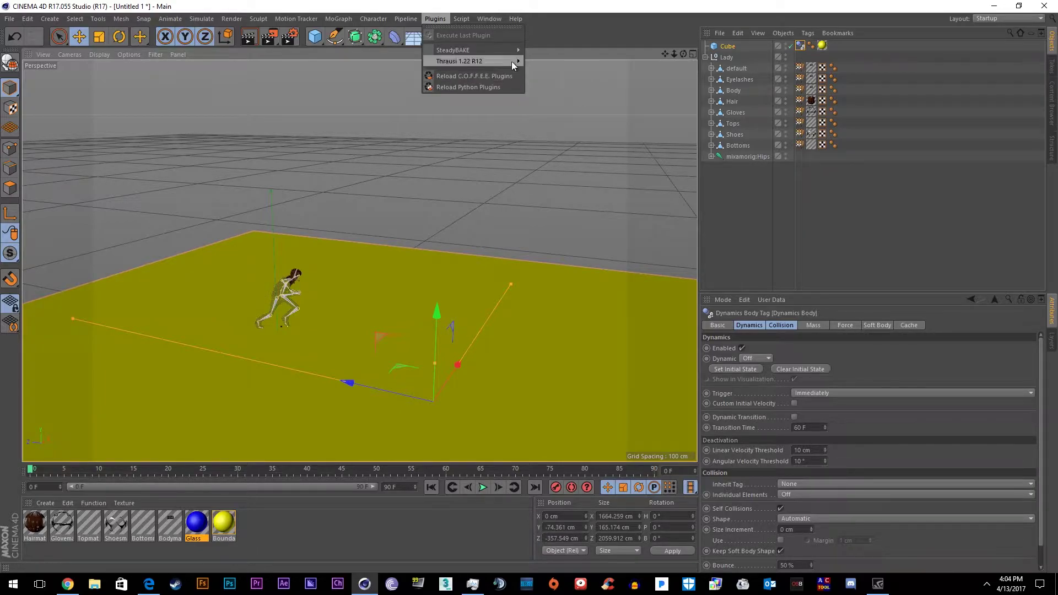
mouse_move(514, 61)
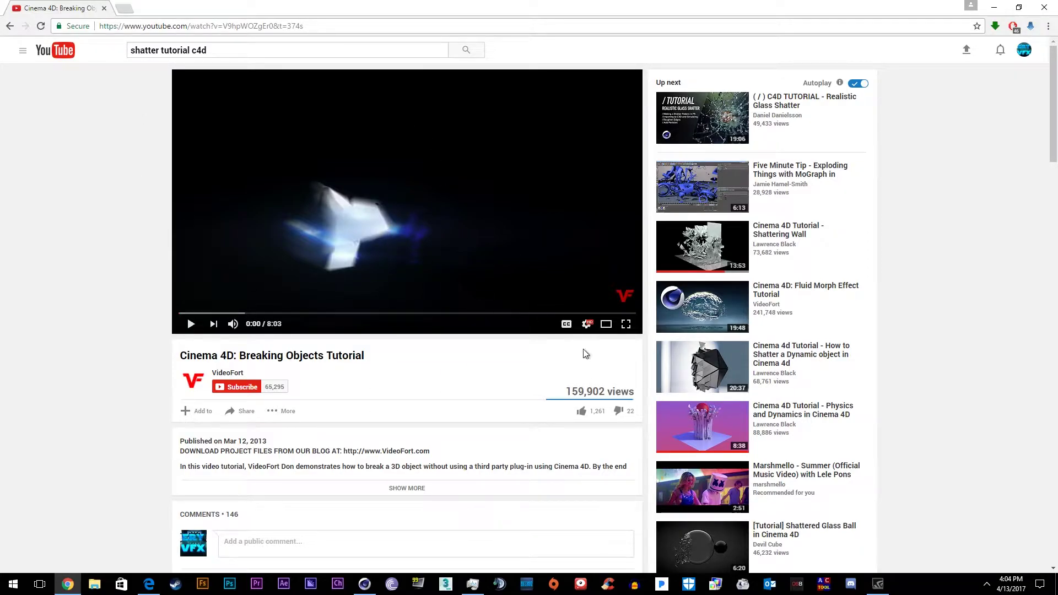
click(546, 313)
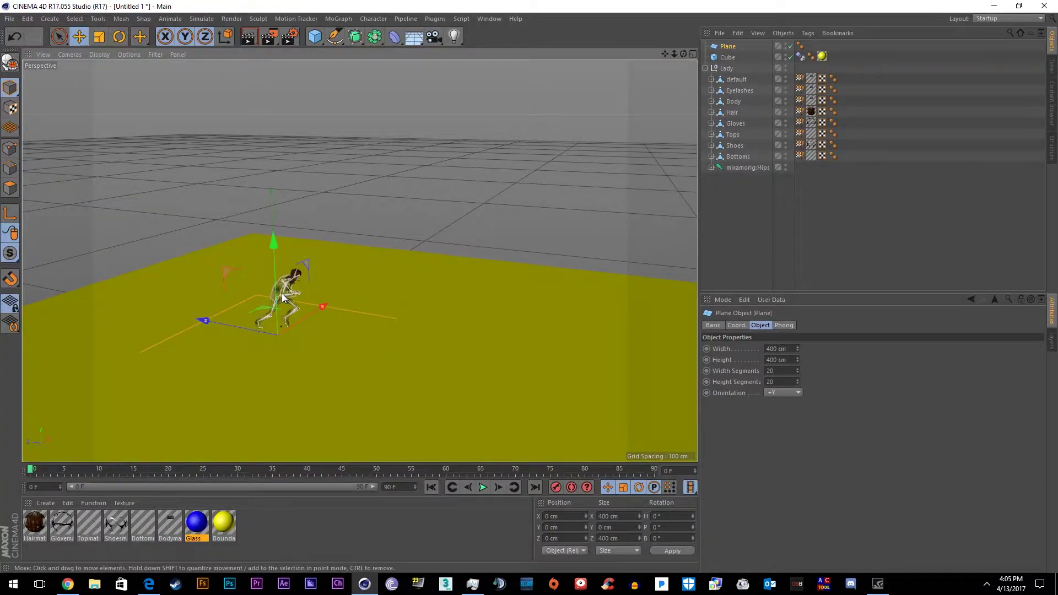
Raise the Plane to 219.506 cm, orient it +Z, move it to Z -513.898 cm, and use single segments
drag(272, 281, 269, 180)
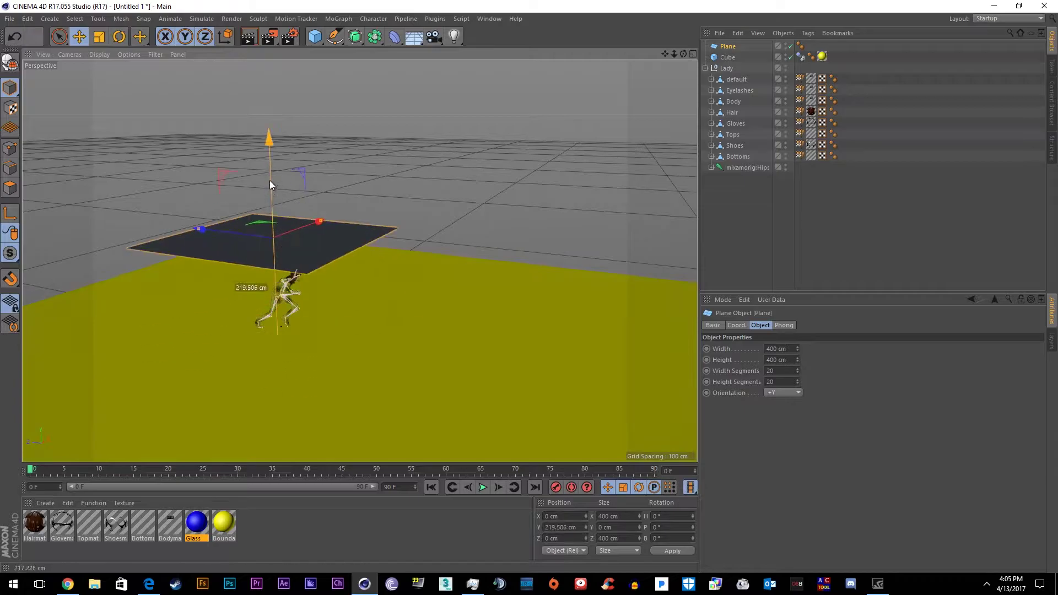
click(783, 392)
click(776, 446)
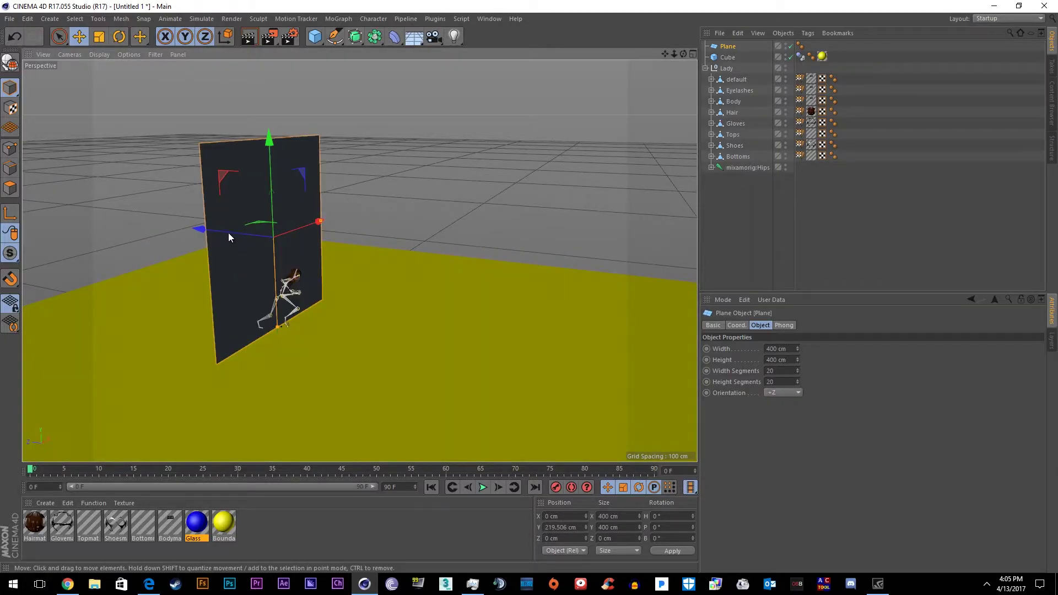
drag(226, 237, 758, 403)
text(0)
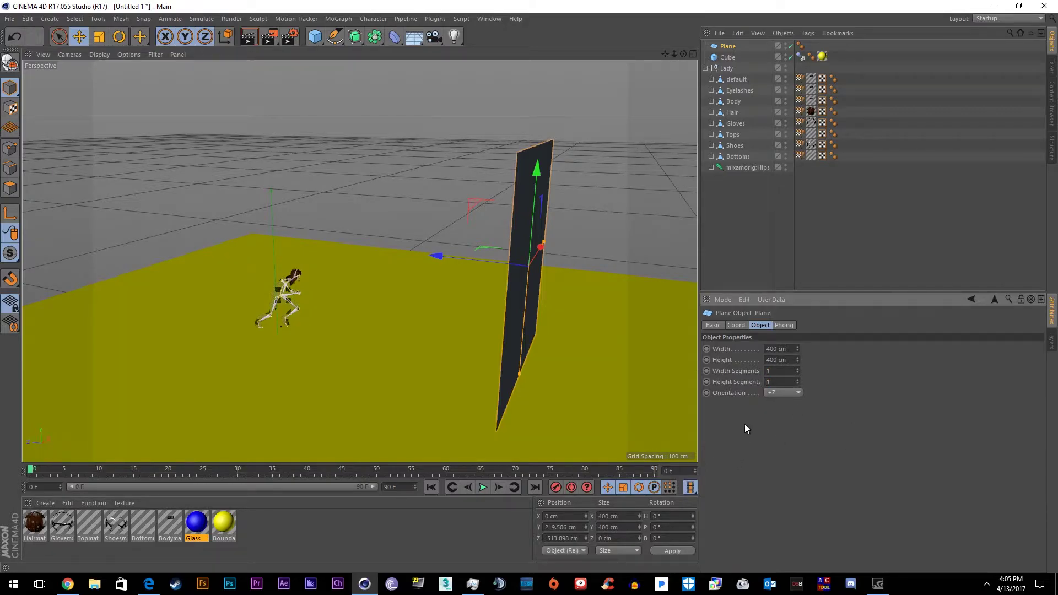
key(Return)
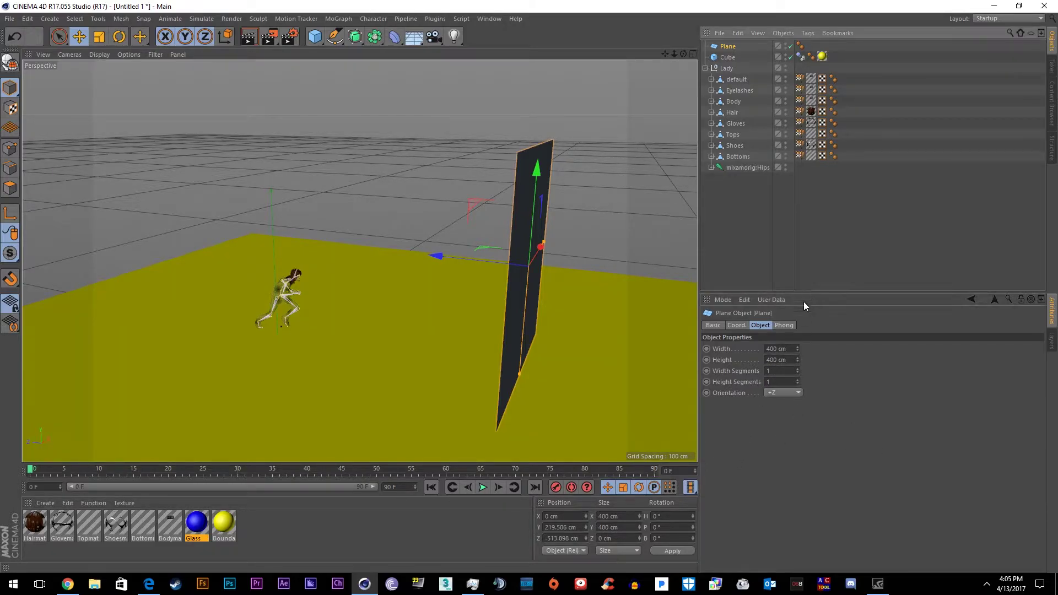
Check the wall's placement from frame 55 and convert the Plane to an editable polygon object
key(c)
key(k)
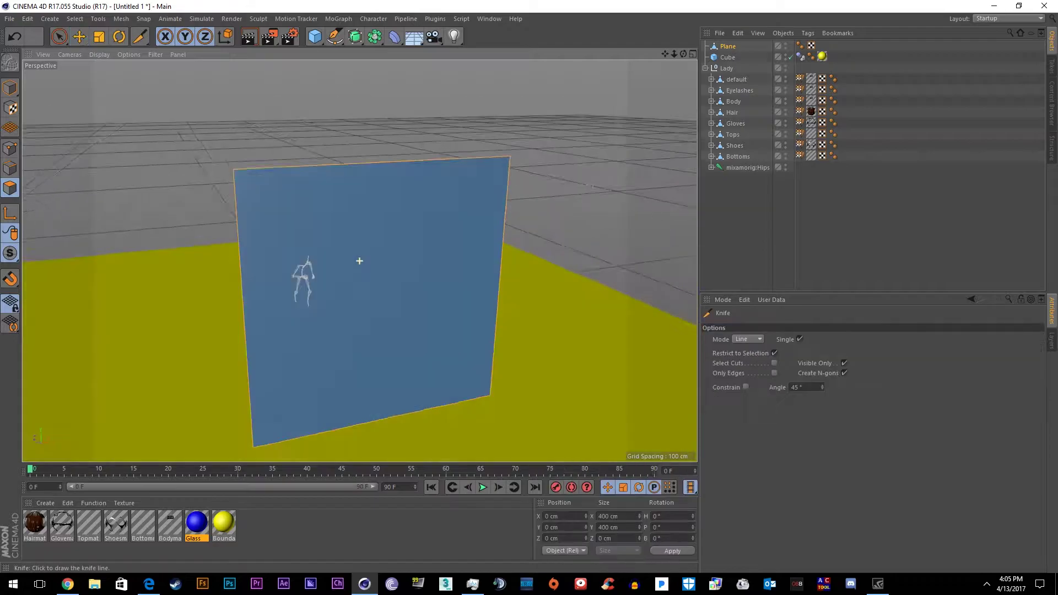
key(e)
alt+drag(400, 259, 544, 278)
click(411, 472)
click(483, 487)
alt+drag(481, 490, 489, 162)
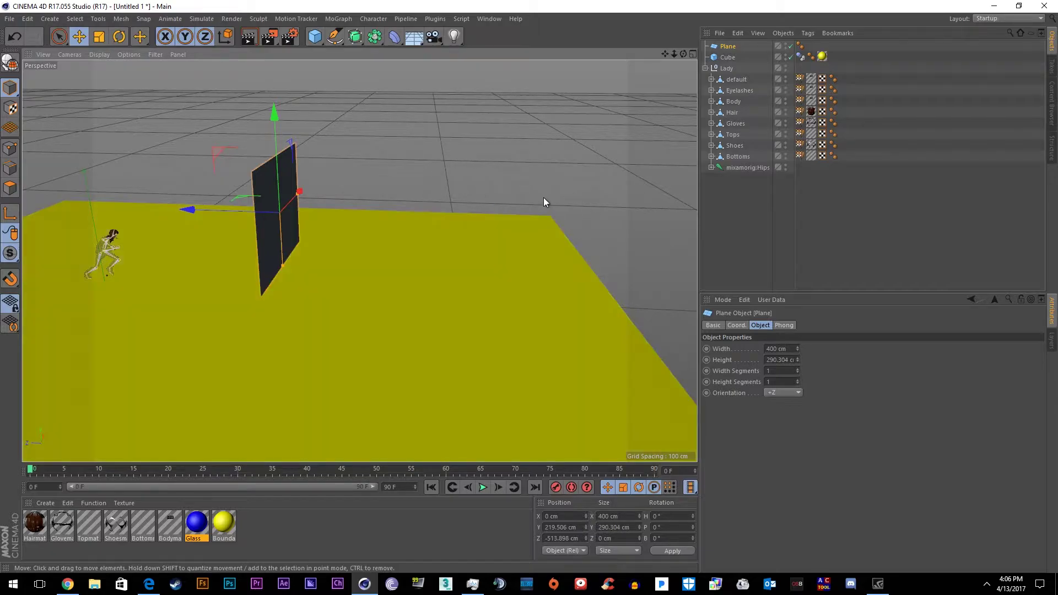
key(c)
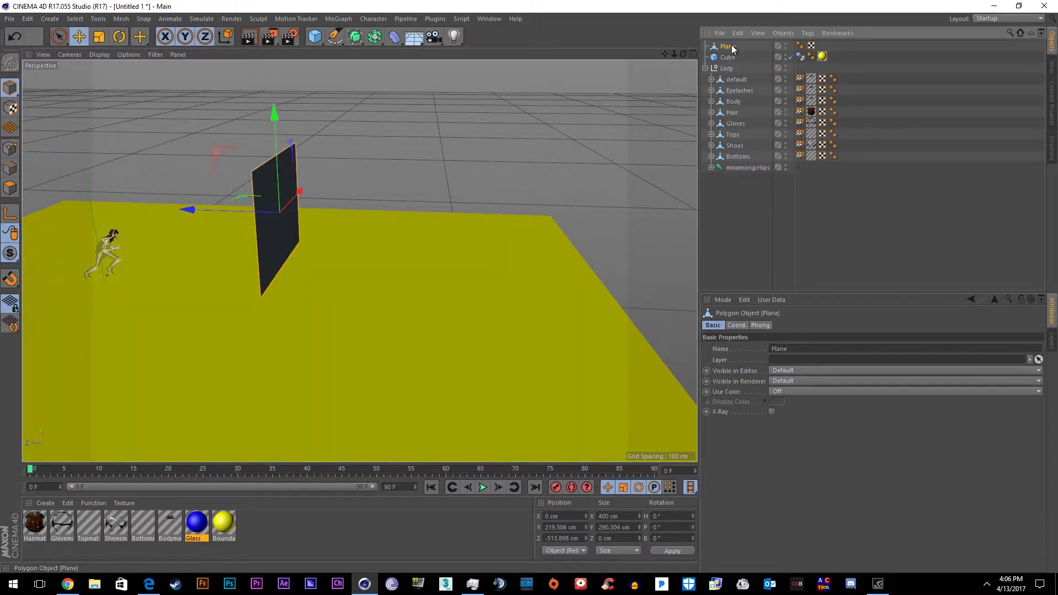
key(ctrl+z)
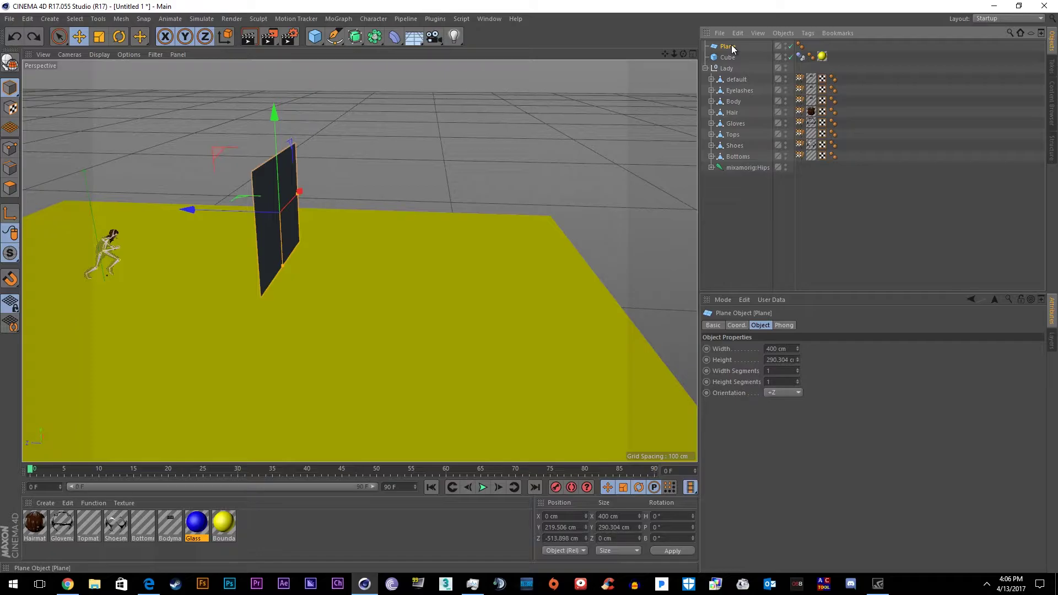
right_click(733, 50)
click(771, 142)
Use the Knife line tool to draw seven crossing crack cuts across the wall plane
alt+drag(375, 164, 295, 209)
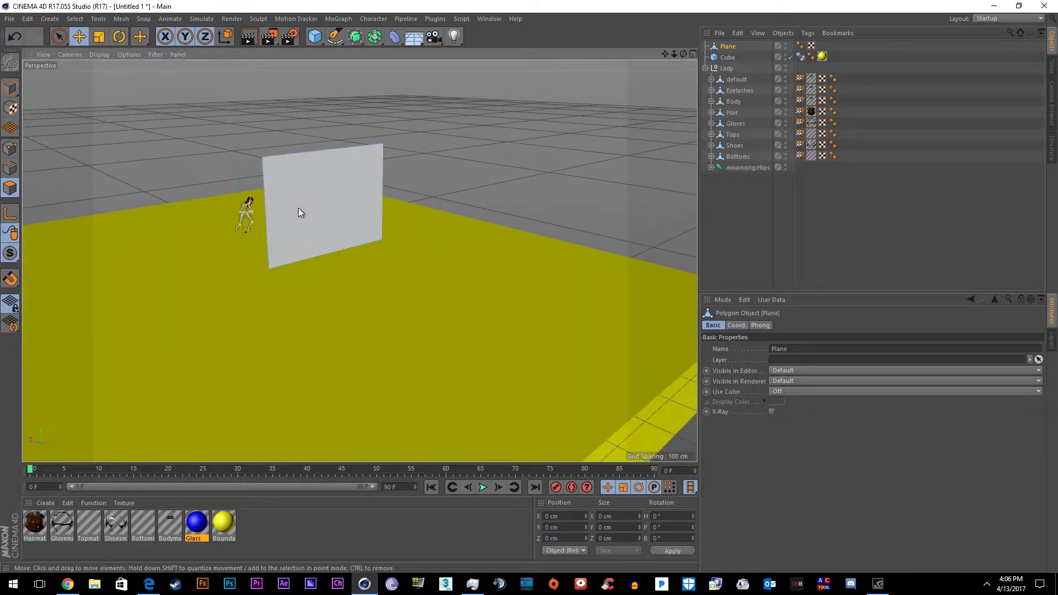
right_click(316, 217)
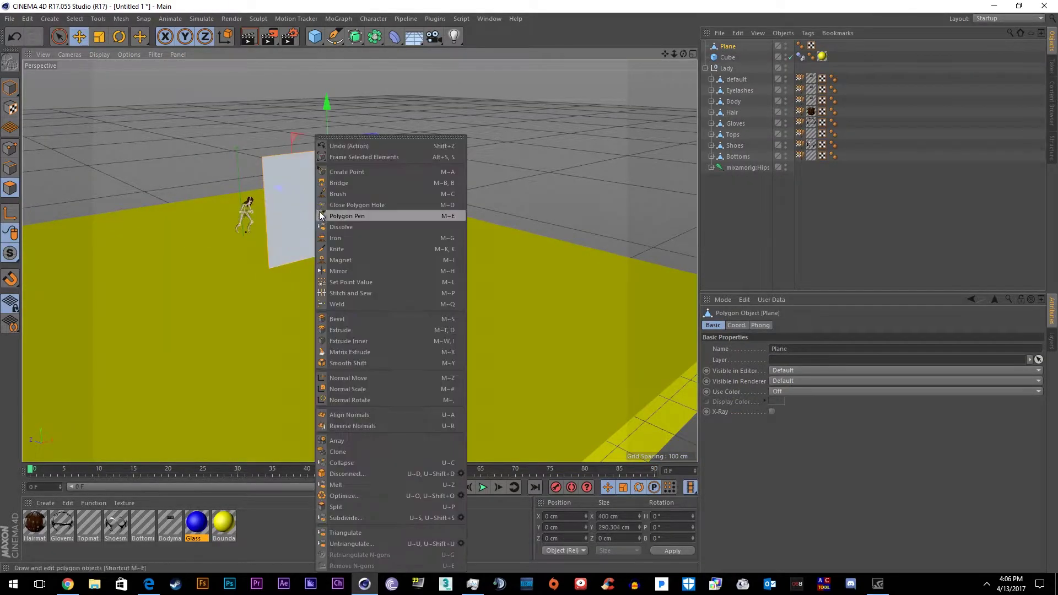
click(342, 249)
drag(349, 178, 437, 123)
drag(264, 210, 386, 146)
mouse_move(283, 86)
mouse_down()
mouse_move(349, 235)
mouse_move(438, 303)
mouse_up()
drag(373, 115, 343, 371)
drag(353, 132, 309, 253)
drag(259, 207, 386, 218)
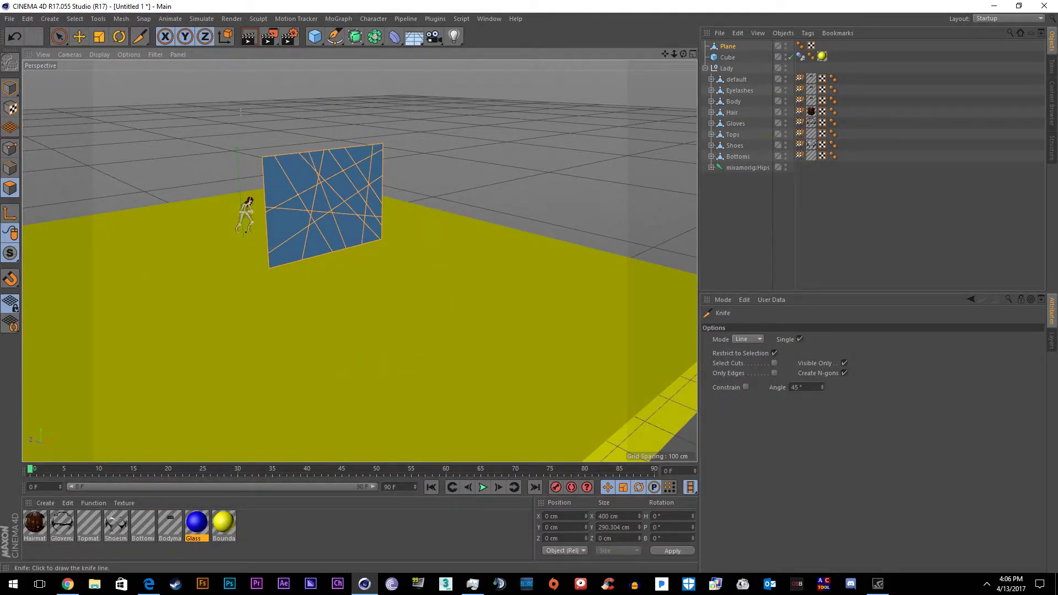
scroll(359, 260, down, 5)
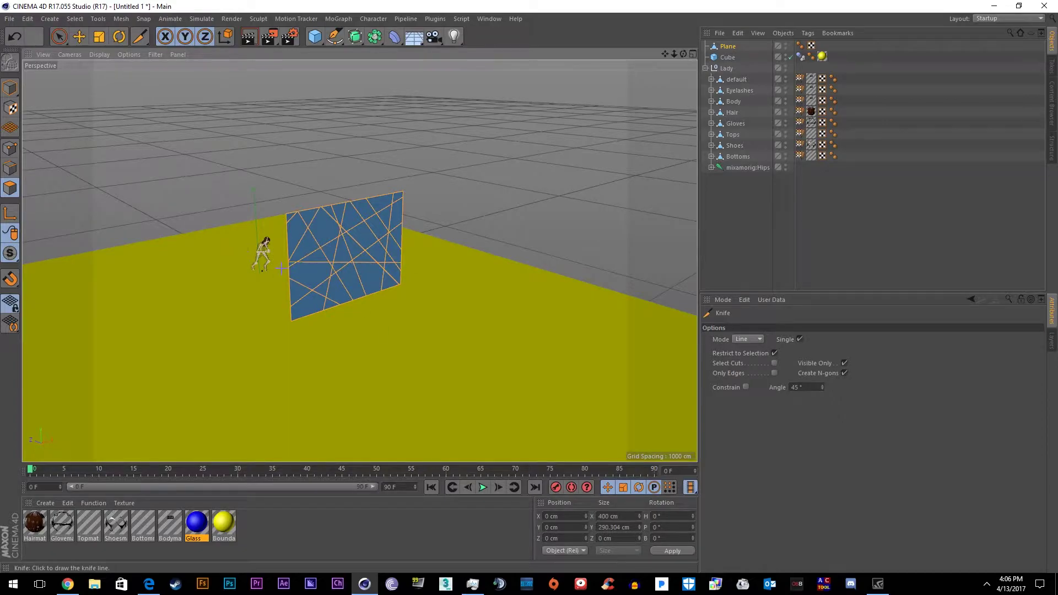
drag(346, 232, 357, 247)
Subdivide the cracked plane into many small polygons
right_click(355, 248)
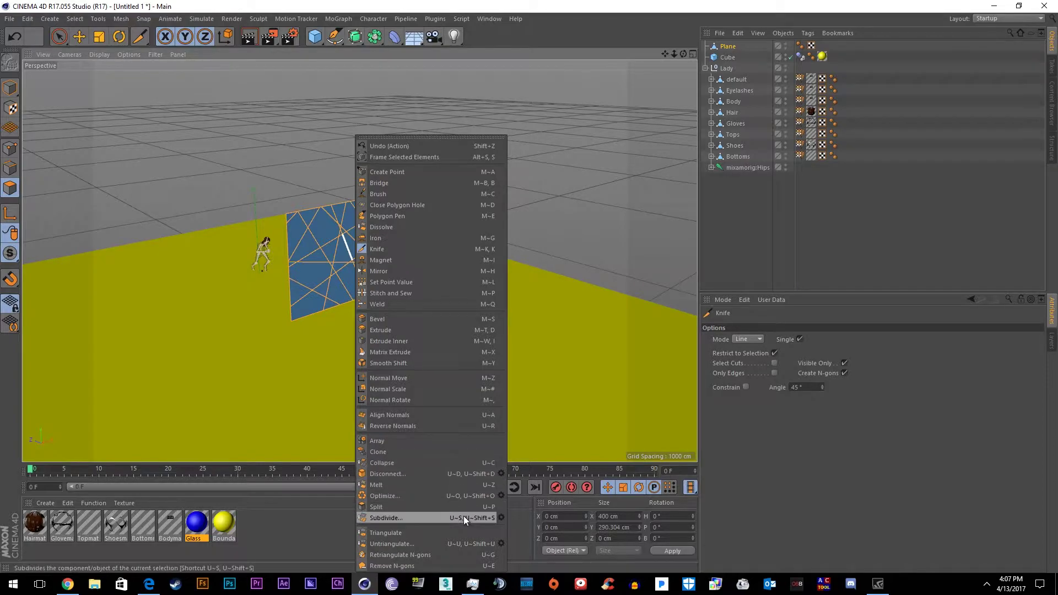
click(501, 517)
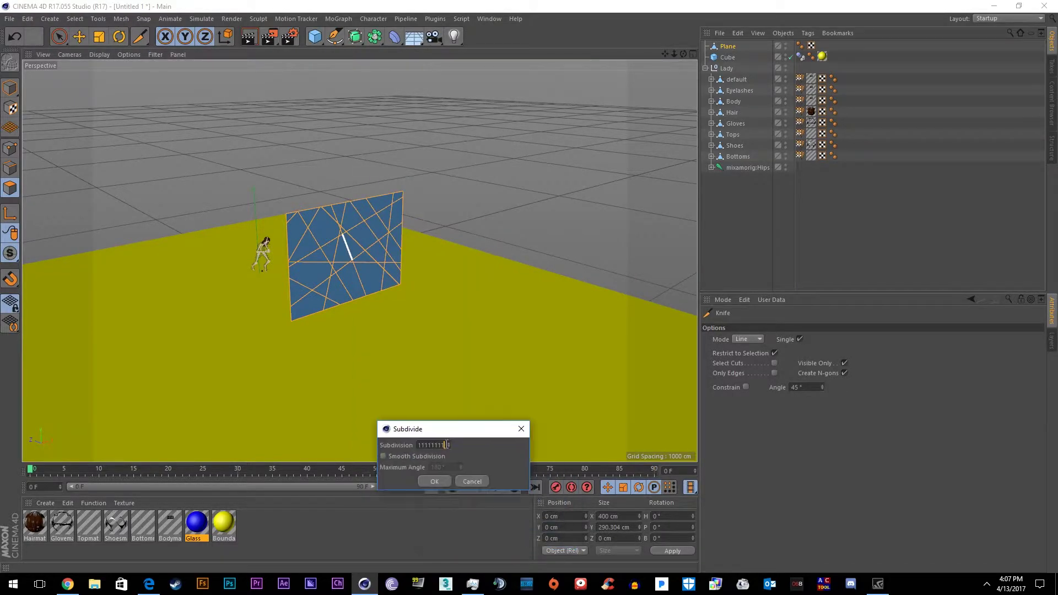
click(420, 324)
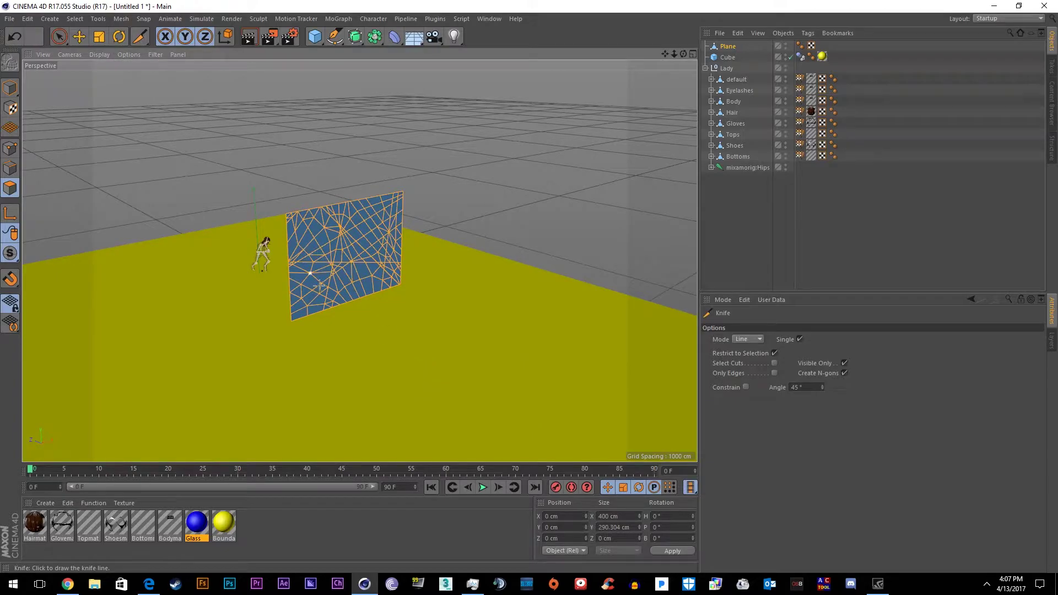
Disconnect the plane's polygons and apply the blue Glass material to it
right_click(347, 250)
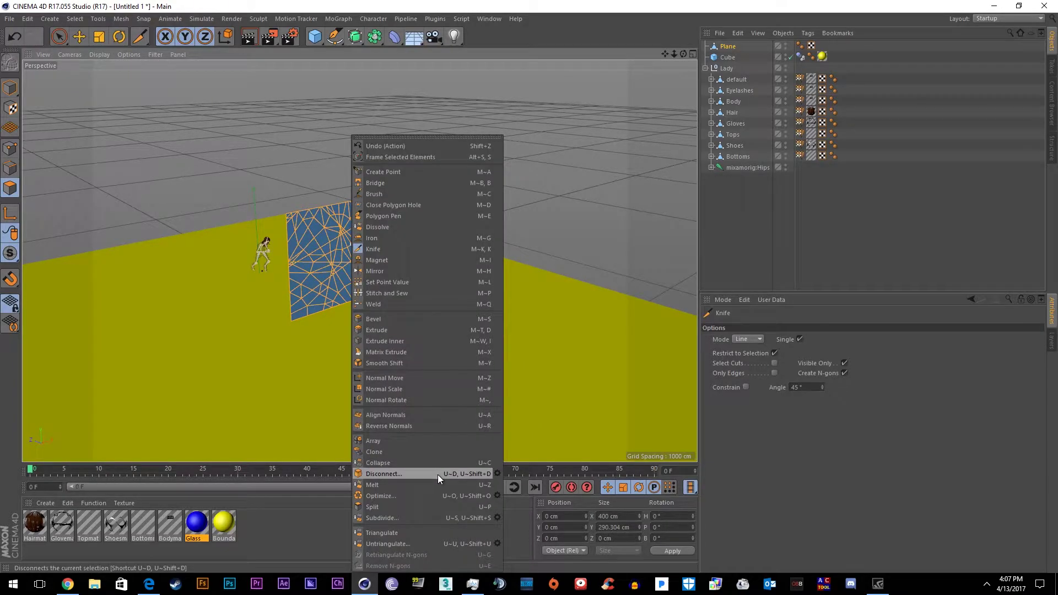
click(497, 475)
drag(479, 454, 340, 245)
click(339, 282)
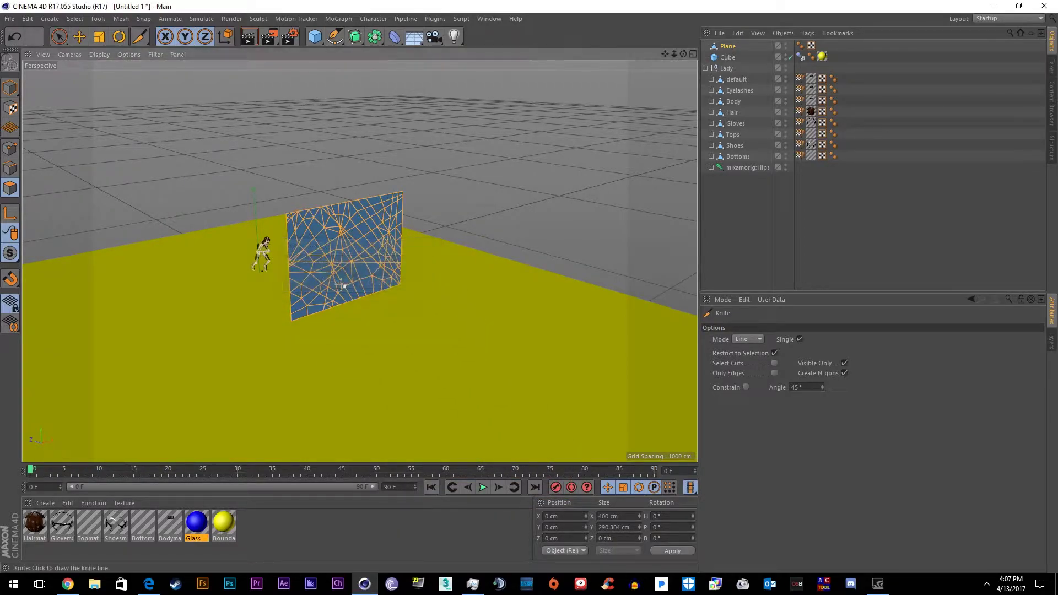
drag(197, 522, 729, 46)
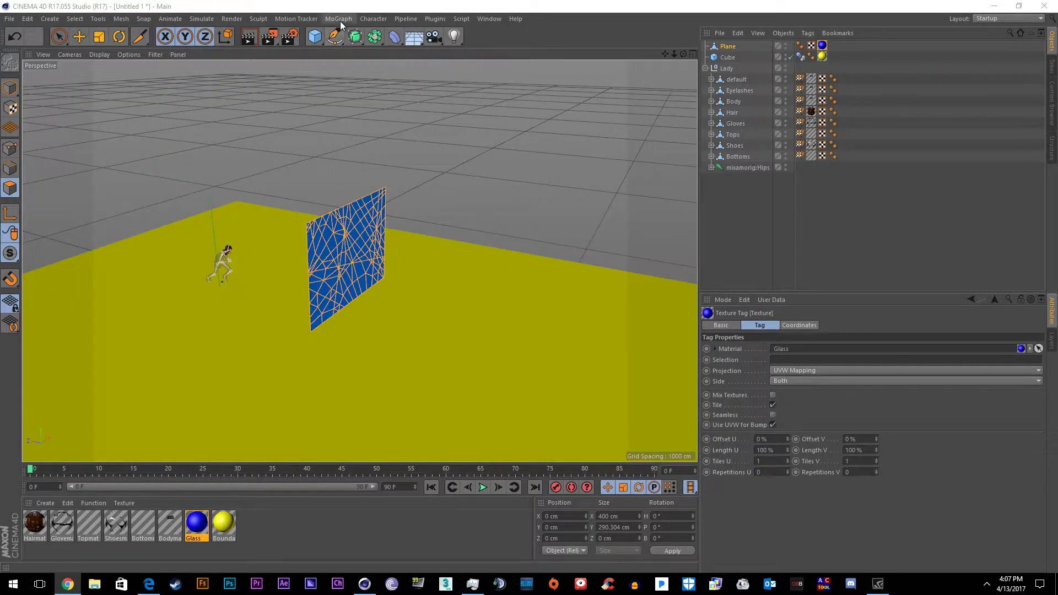
Add a Fracture object in Explode Segments mode and nest the Plane inside it
click(339, 19)
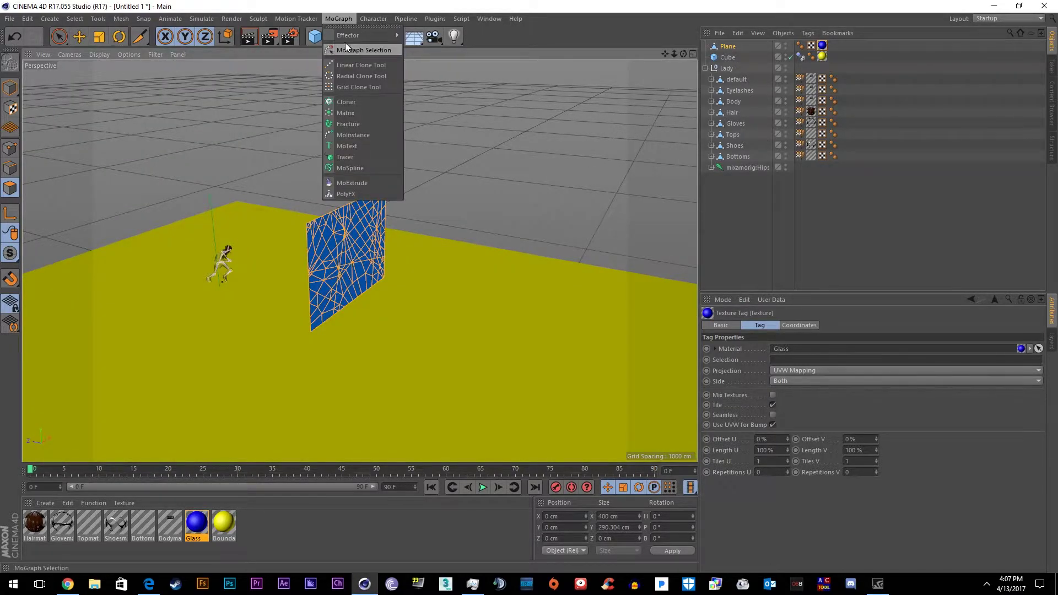
click(359, 124)
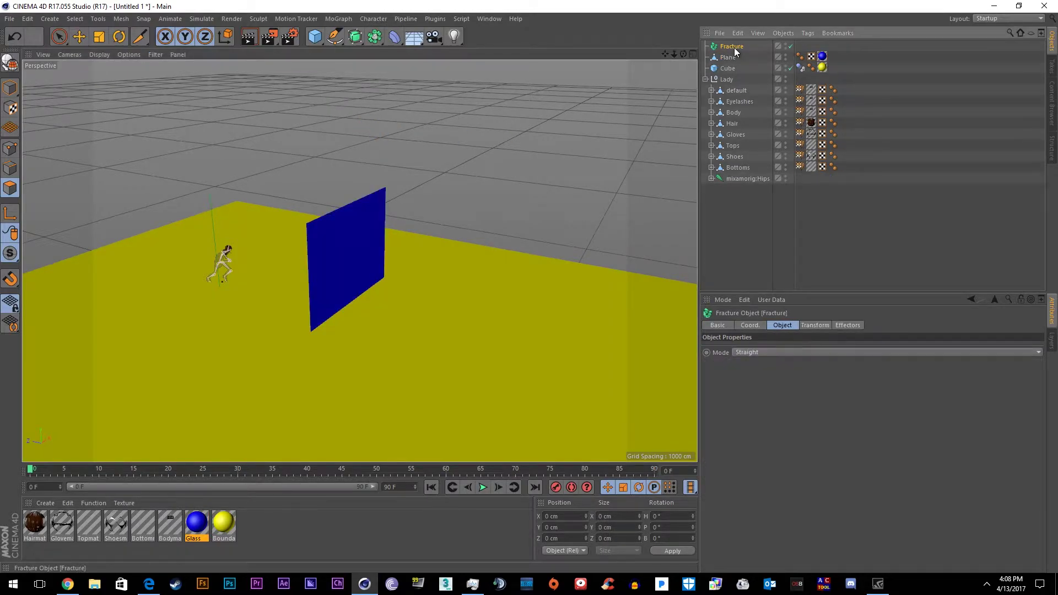
click(788, 353)
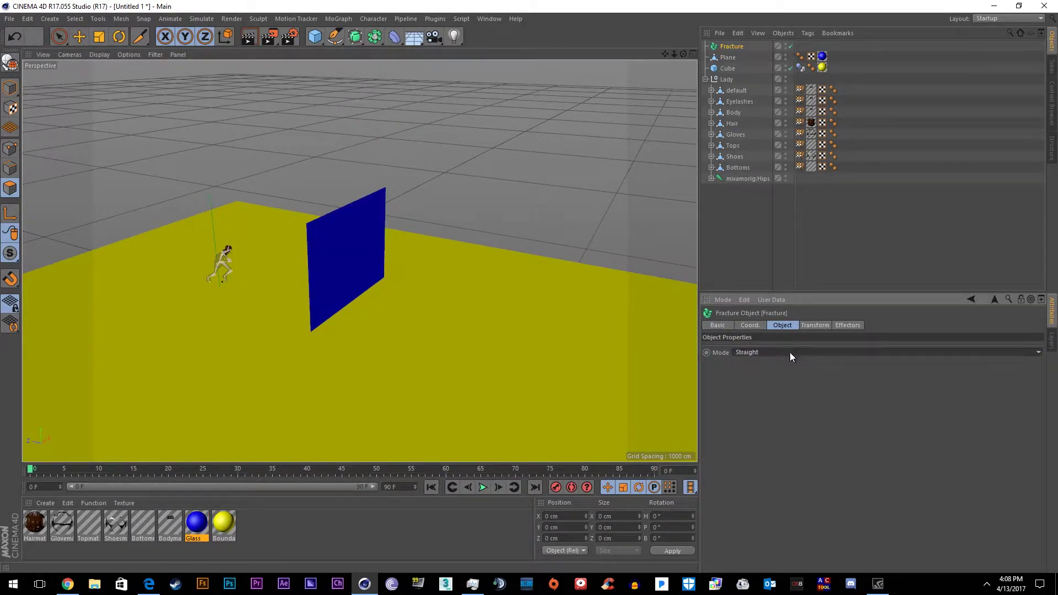
click(784, 371)
drag(727, 57, 732, 48)
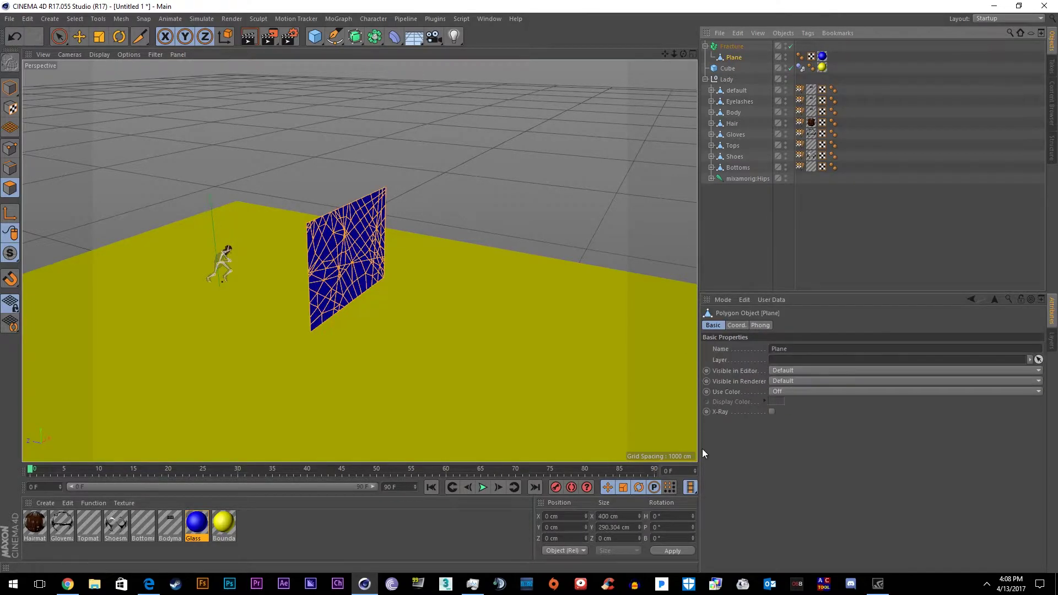
click(736, 47)
Give Fracture a Rigid Body tag with Individual Elements set to All and Trigger On Collision
right_click(736, 47)
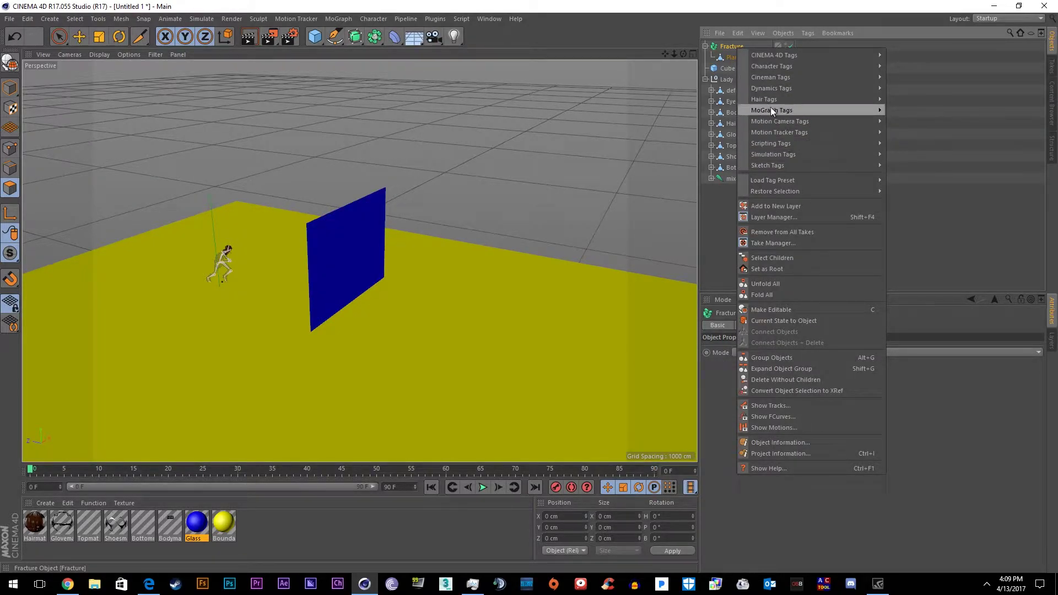
mouse_move(783, 154)
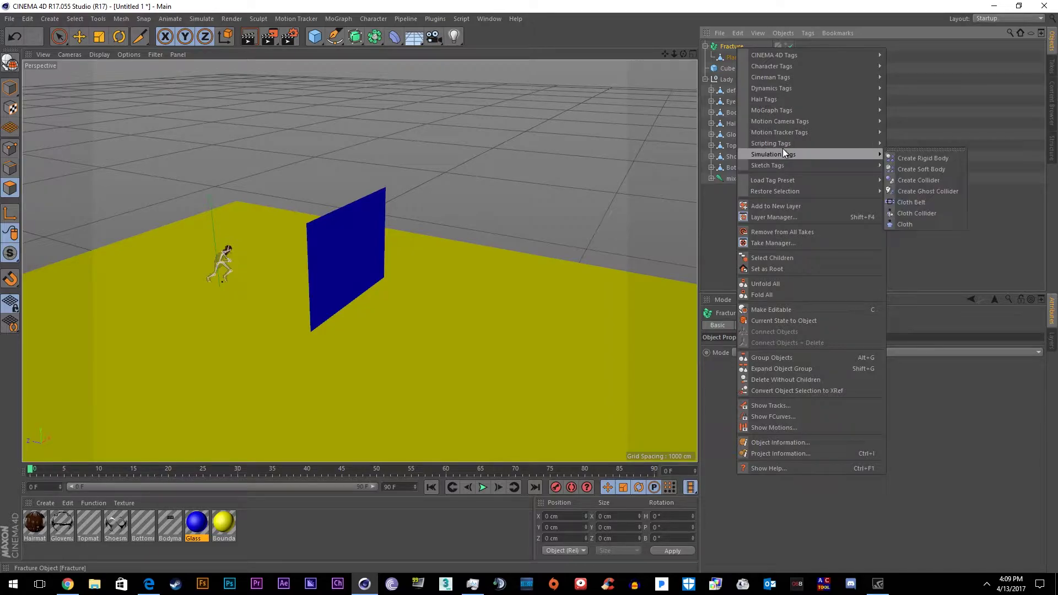
click(909, 159)
click(781, 325)
click(808, 359)
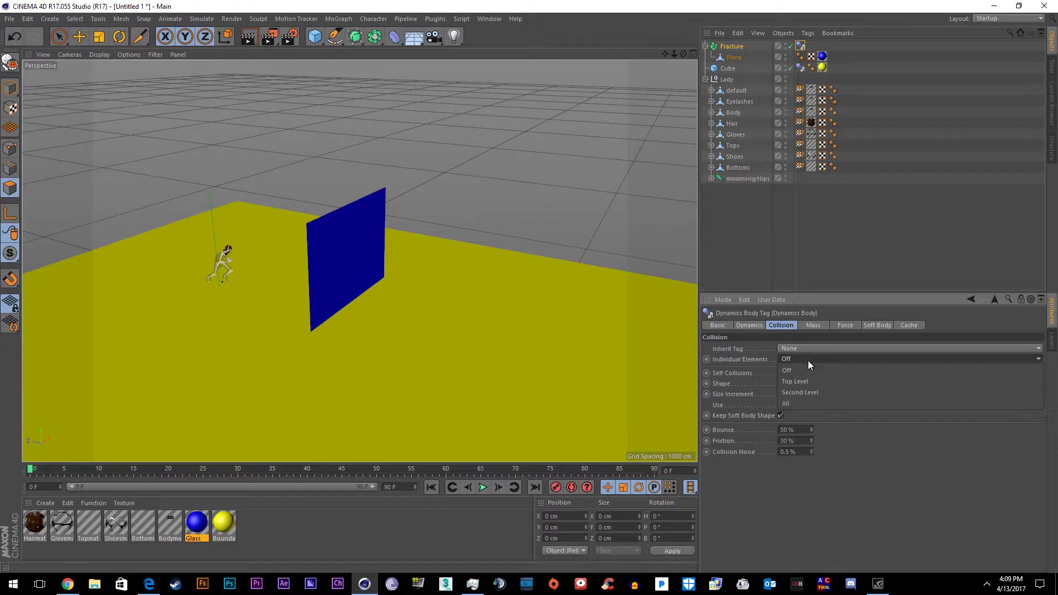
click(799, 404)
click(744, 326)
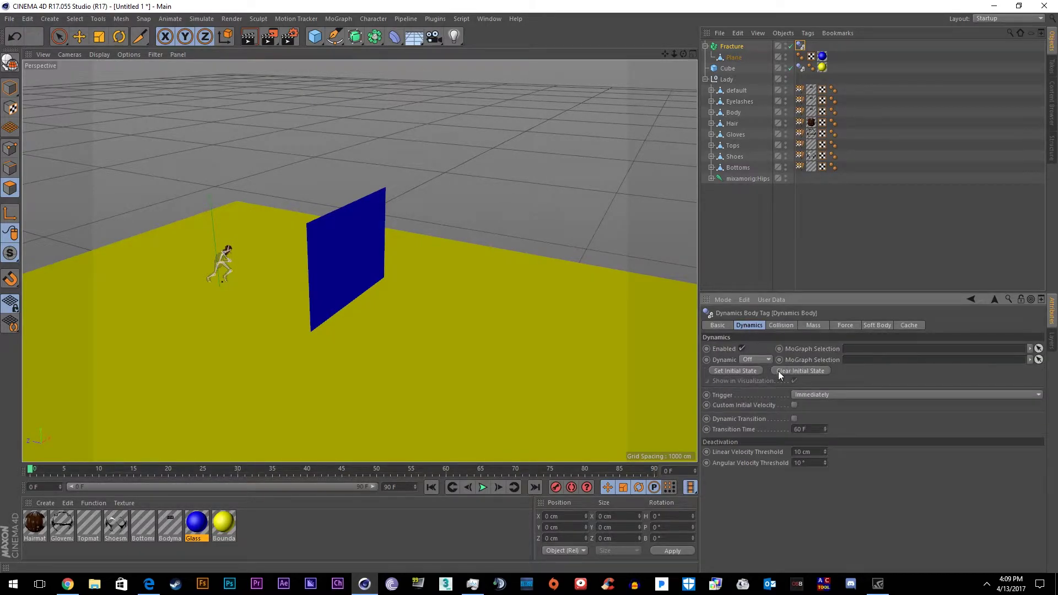
click(817, 395)
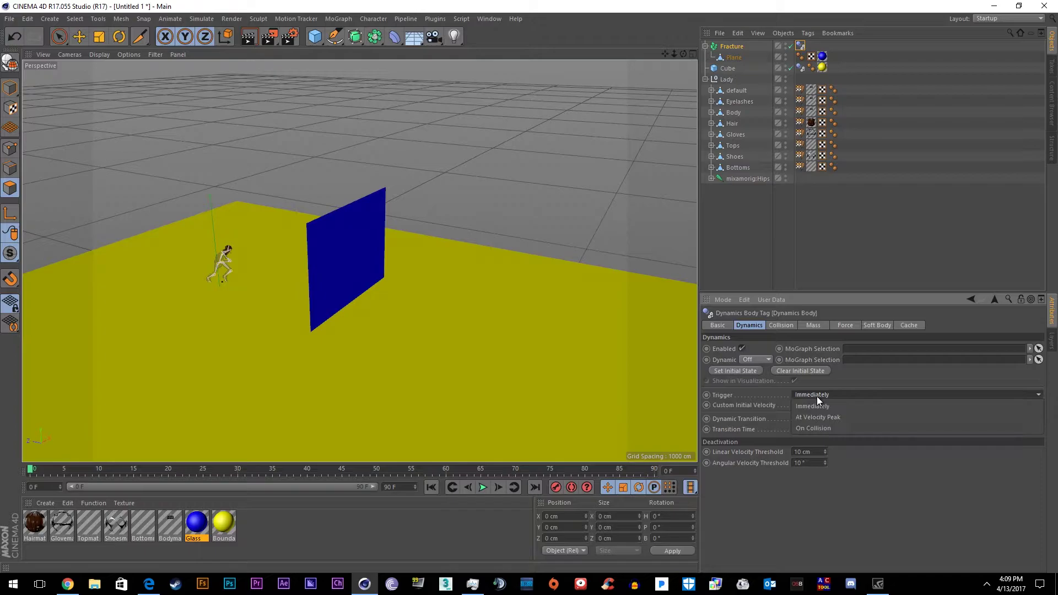
click(818, 428)
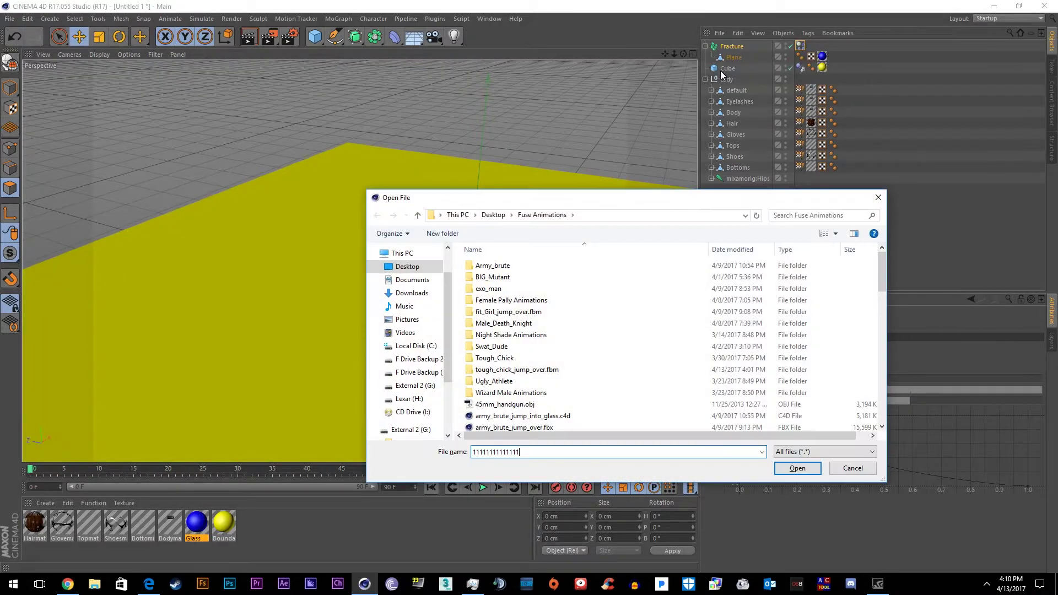
Merge the 45mm_handgun.obj model into the scene
text(111111111111111111111111111111111111111111111111111111111111111111111111)
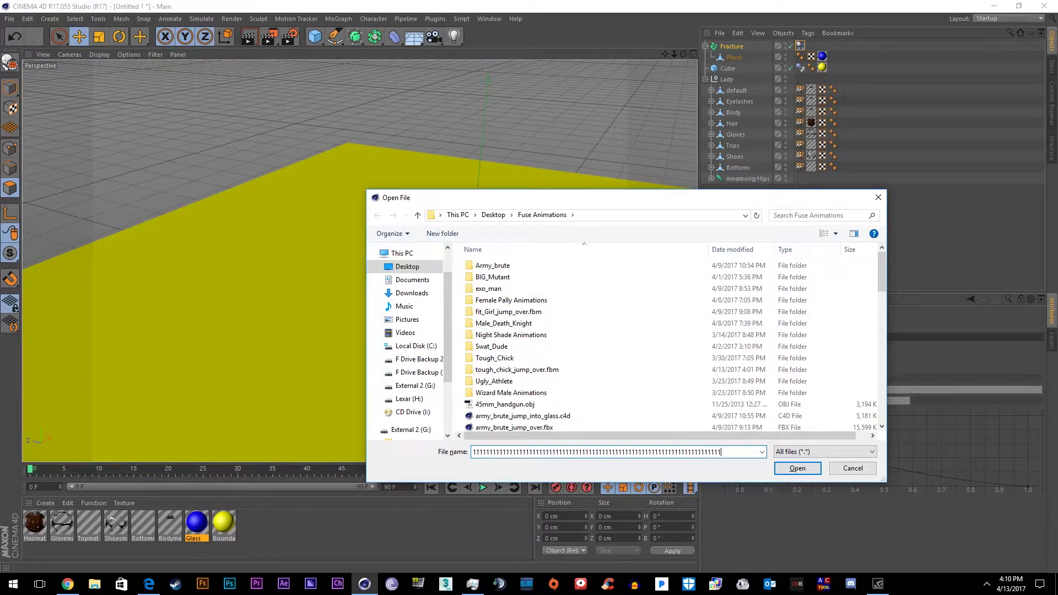
double_click(505, 403)
key(Return)
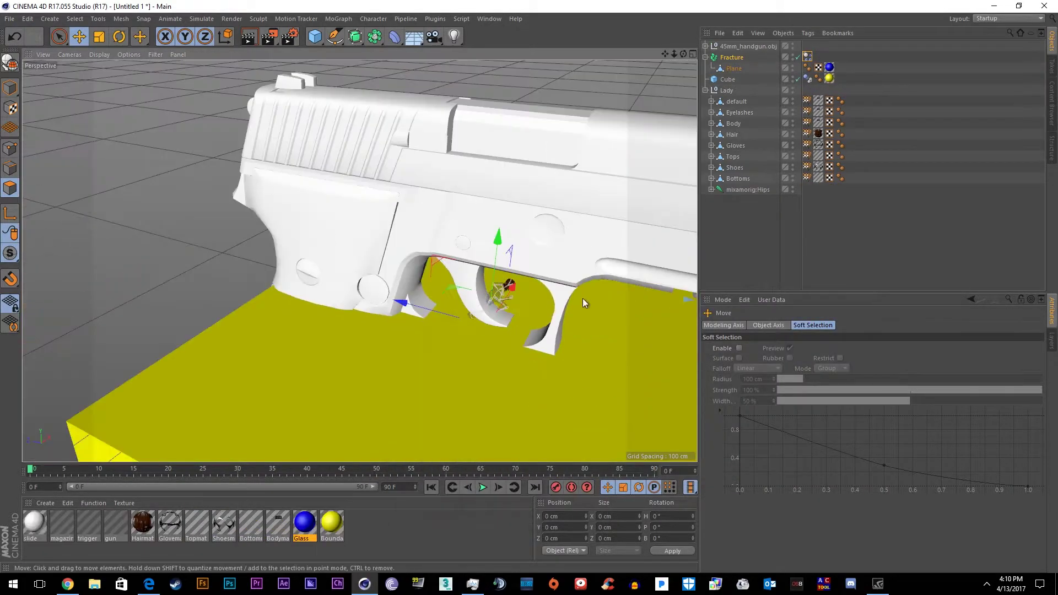
Scale the handgun to 0.01 and move it up to the character's hand
click(736, 325)
click(807, 349)
text(0.1)
key(Tab)
text(0.1)
key(Tab)
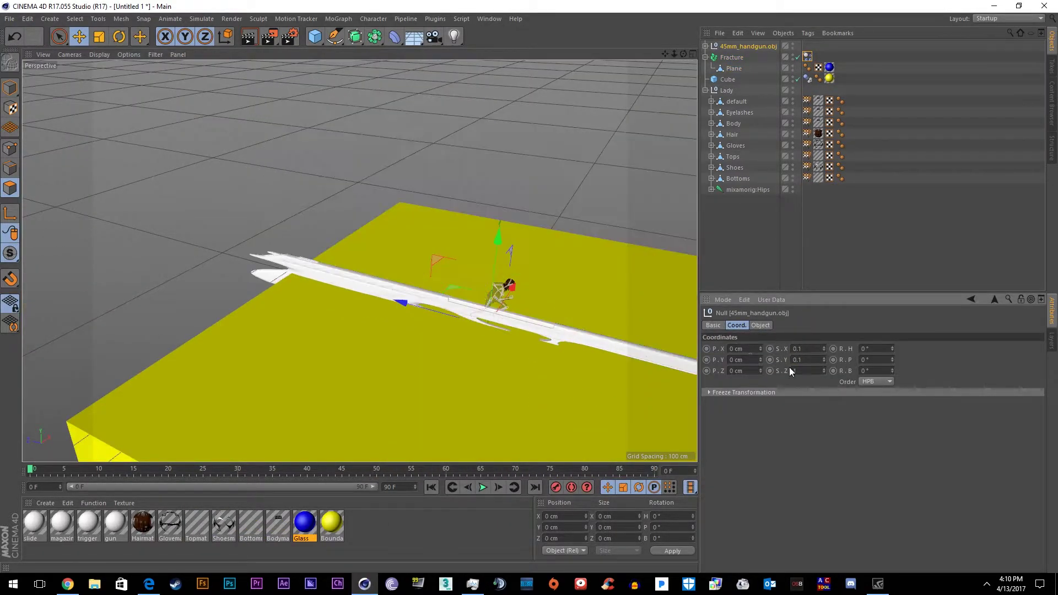
text(0.1)
key(Return)
click(801, 371)
text(0)
key(Return)
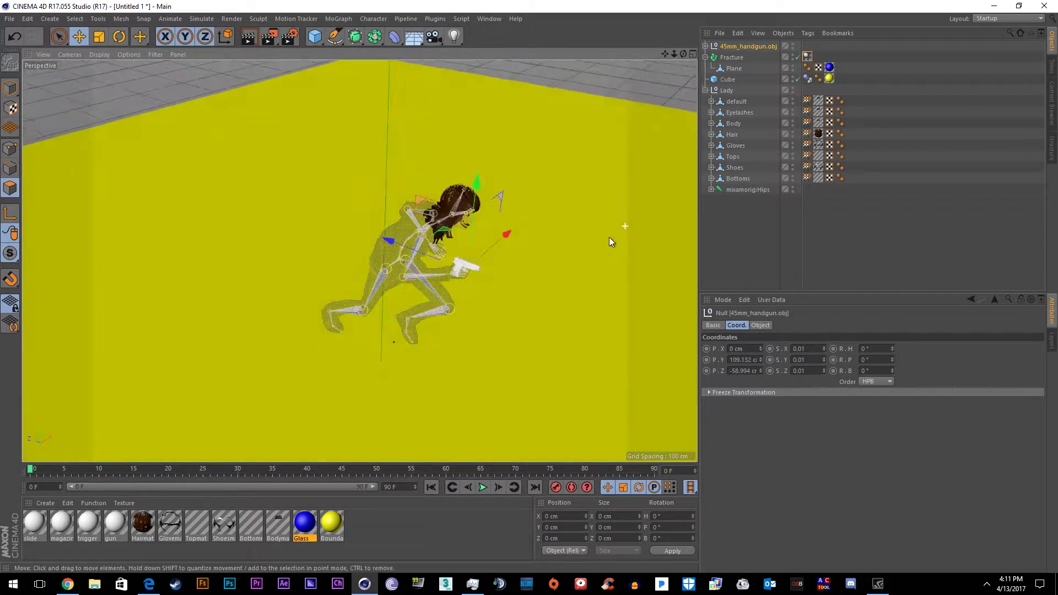
scroll(609, 237, up, 5)
drag(369, 232, 404, 218)
Expand the Hips joint hierarchy down through the right arm to reveal RightHand
click(712, 190)
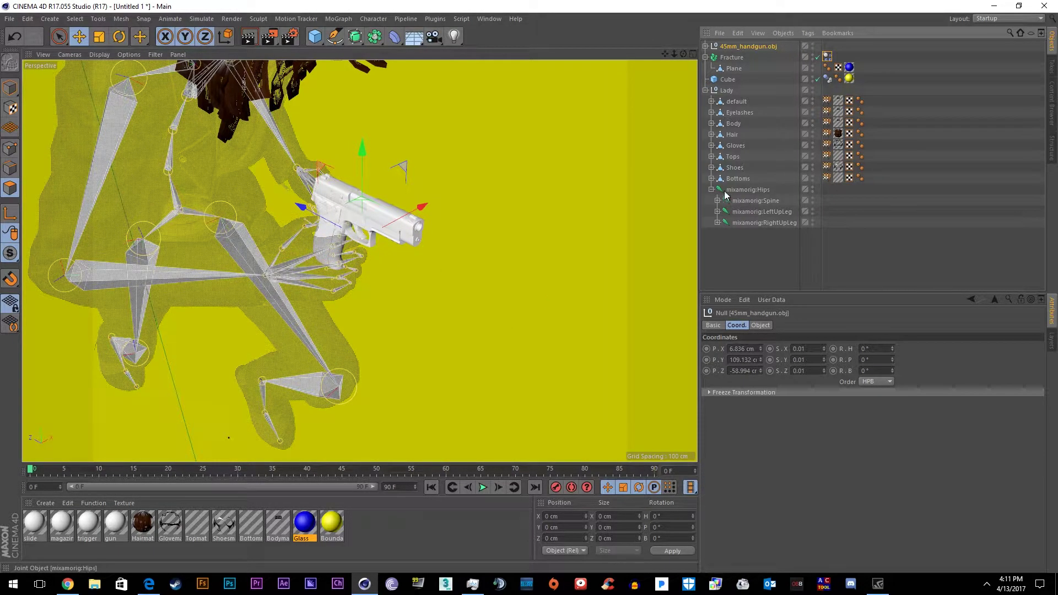
click(725, 202)
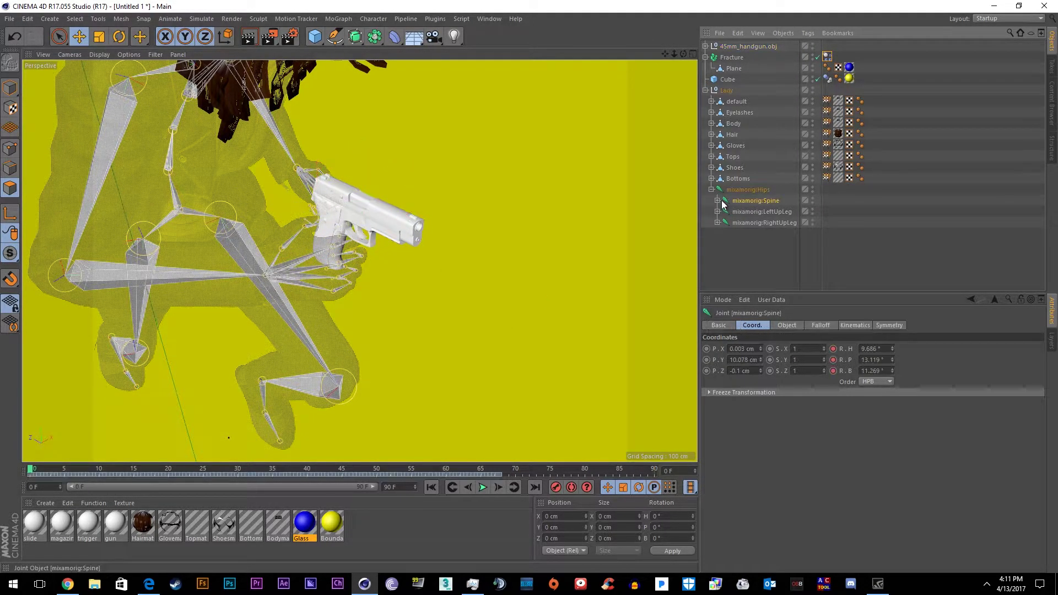
click(717, 201)
click(731, 213)
click(724, 212)
click(731, 223)
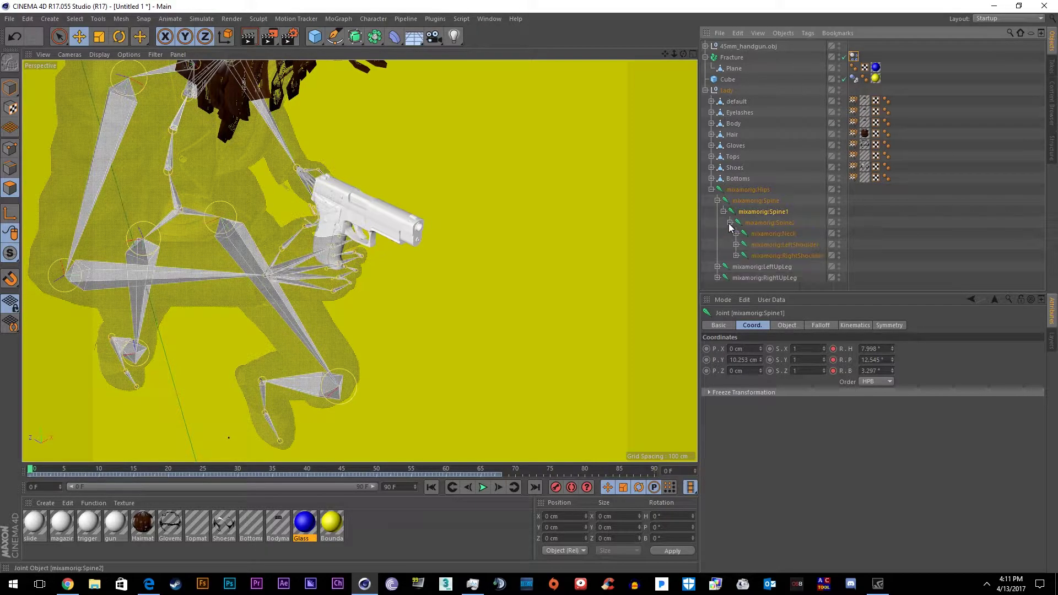
click(736, 256)
click(742, 266)
click(748, 277)
scroll(786, 270, down, 2)
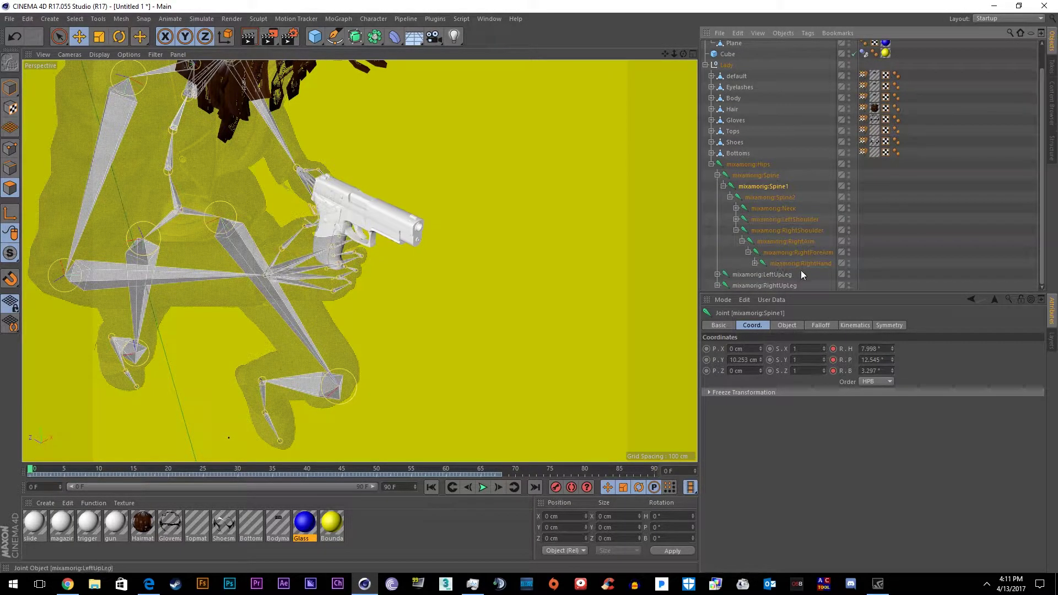
scroll(805, 264, up, 2)
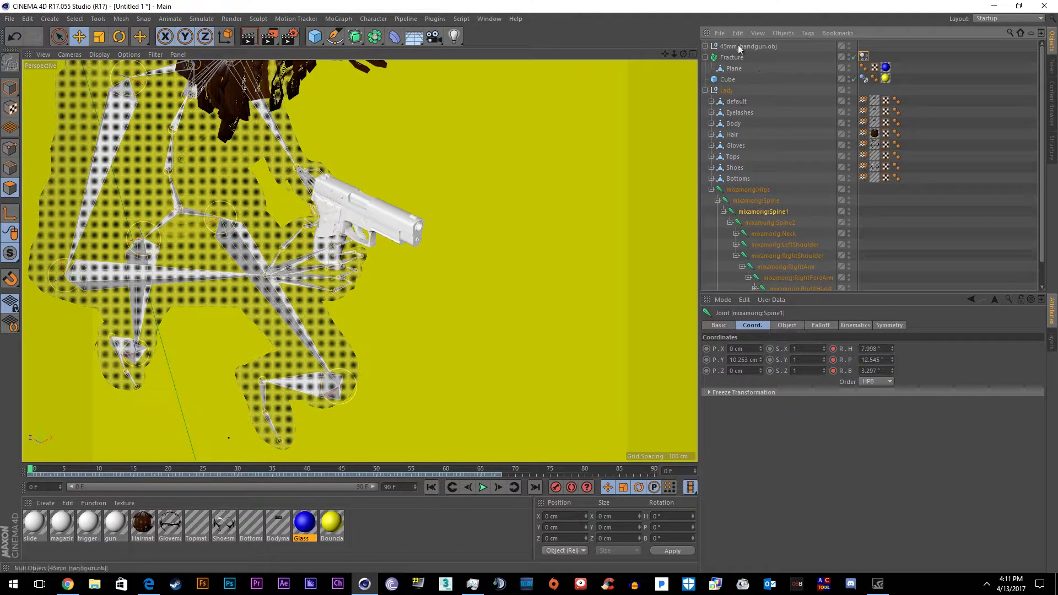
Parent 45mm_handgun.obj under mixamorig:RightHand and play back the run animation
drag(738, 48, 756, 152)
drag(792, 293, 801, 263)
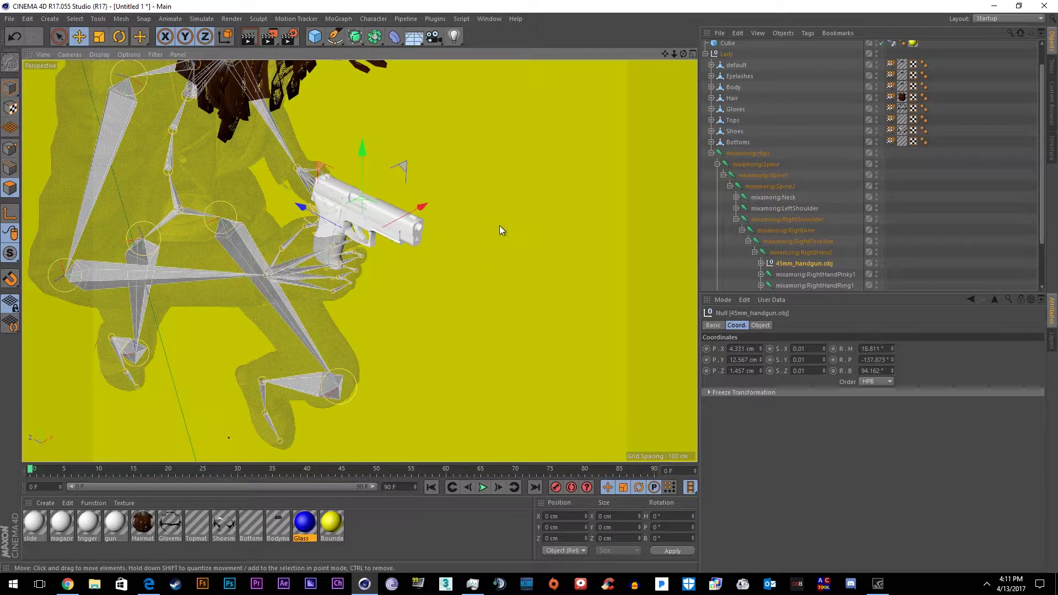
scroll(501, 224, down, 5)
alt+drag(503, 295, 498, 504)
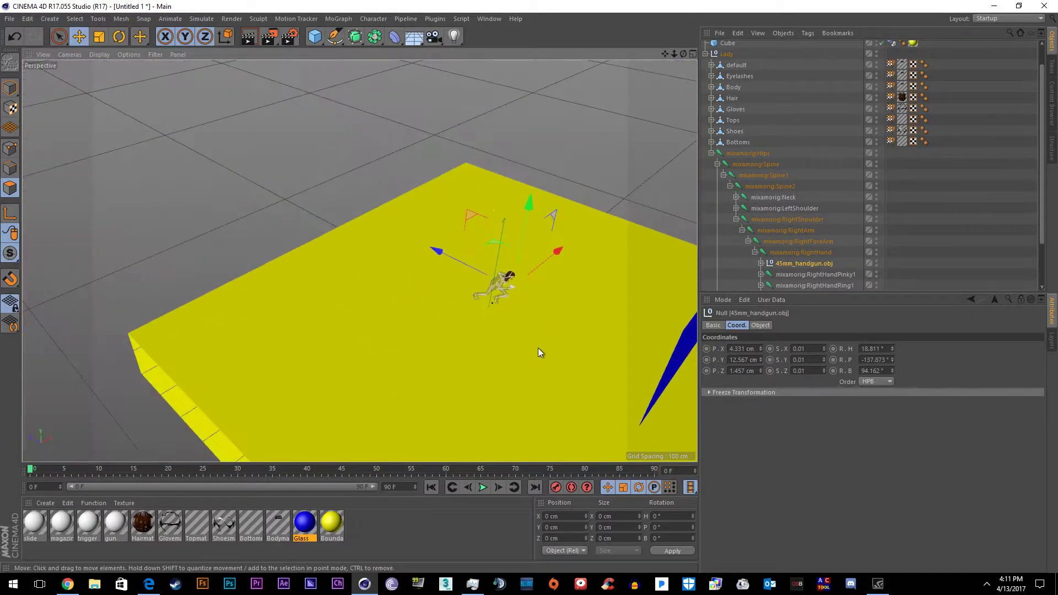
click(482, 487)
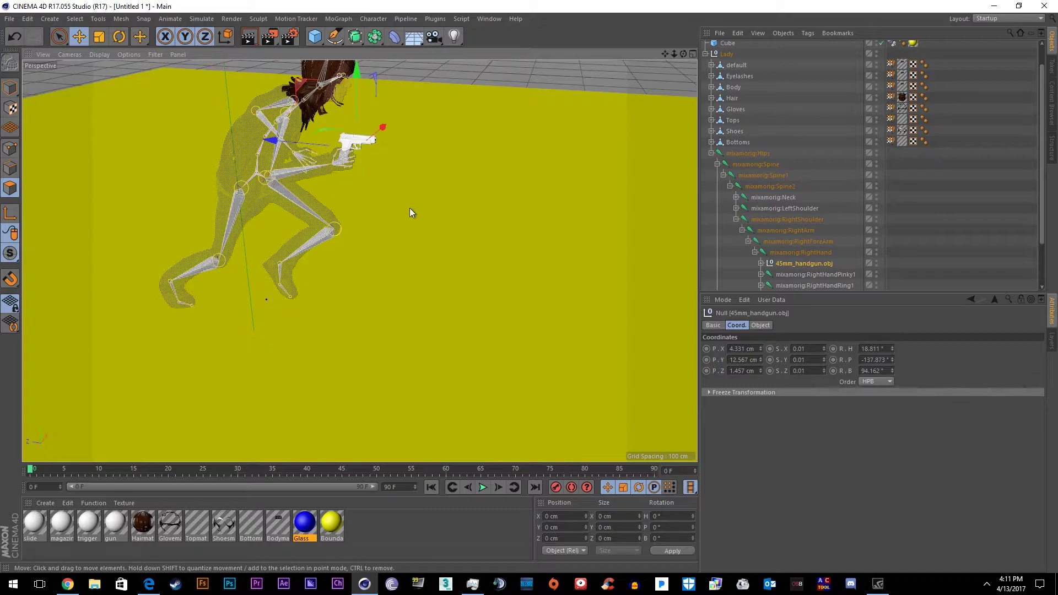
alt+drag(398, 167, 408, 266)
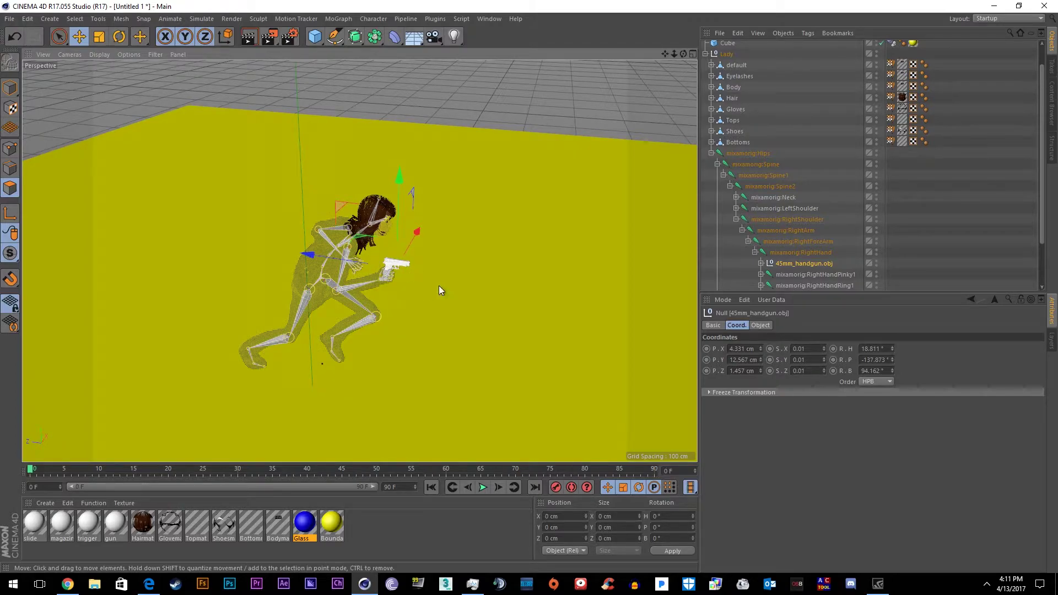
Add a Sphere and raise it to P.Y 145.824 cm above the plane
click(712, 154)
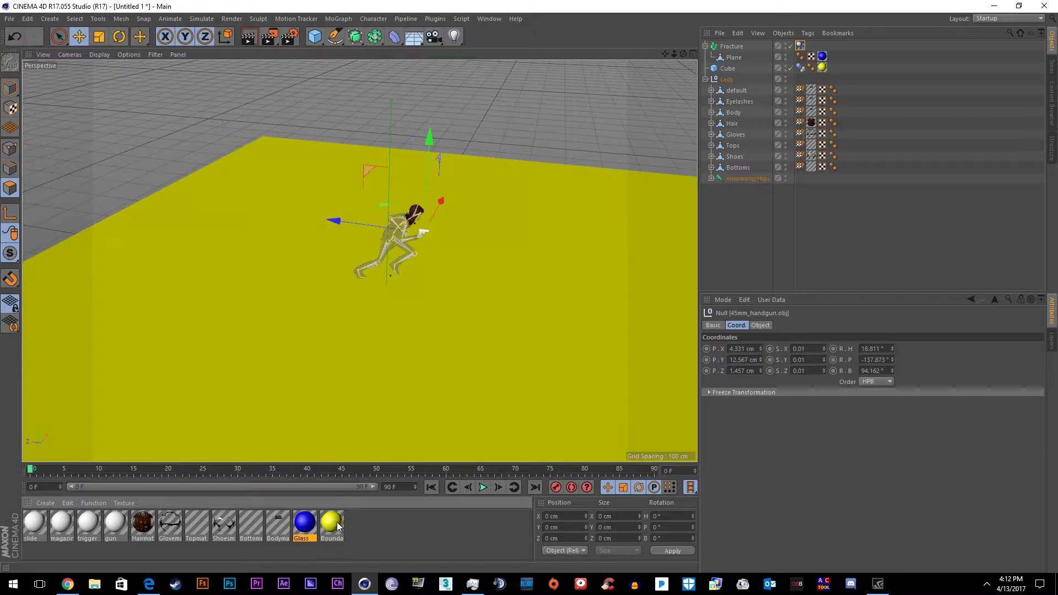
click(321, 41)
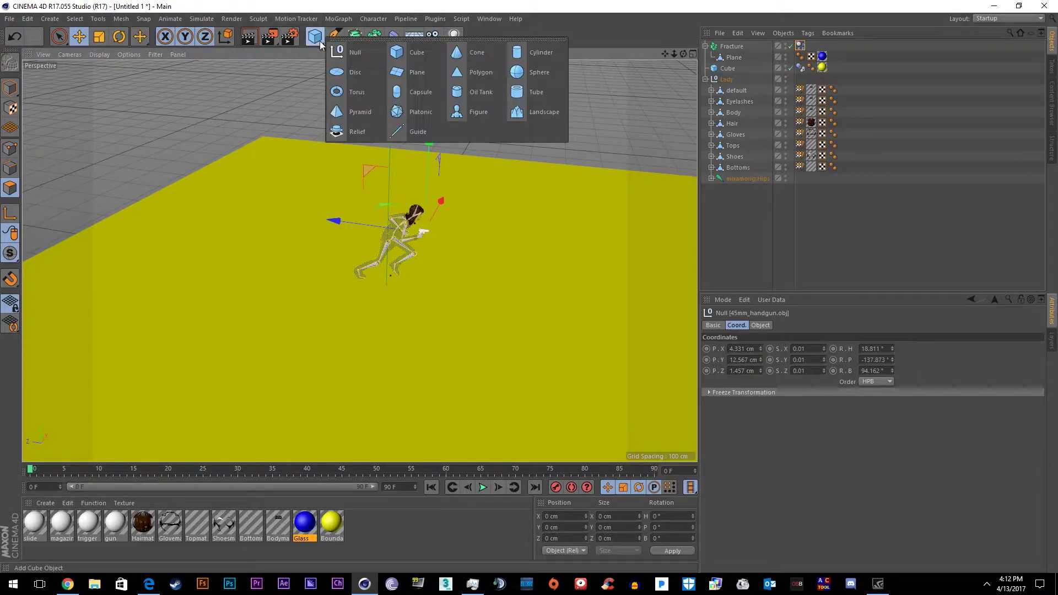
click(509, 76)
scroll(370, 239, up, 5)
drag(396, 266, 428, 109)
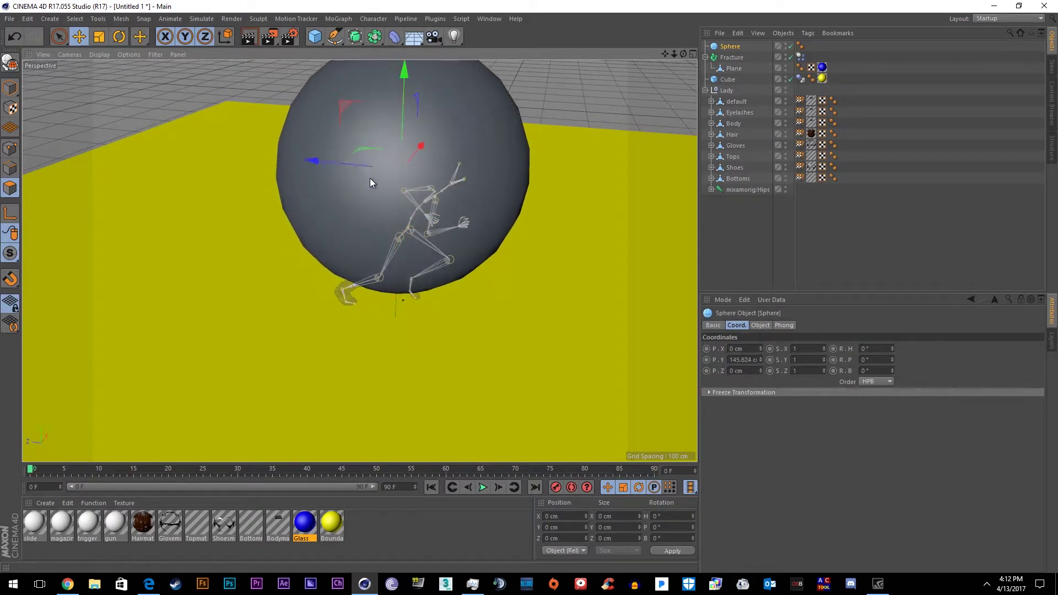
alt+drag(591, 219, 515, 239)
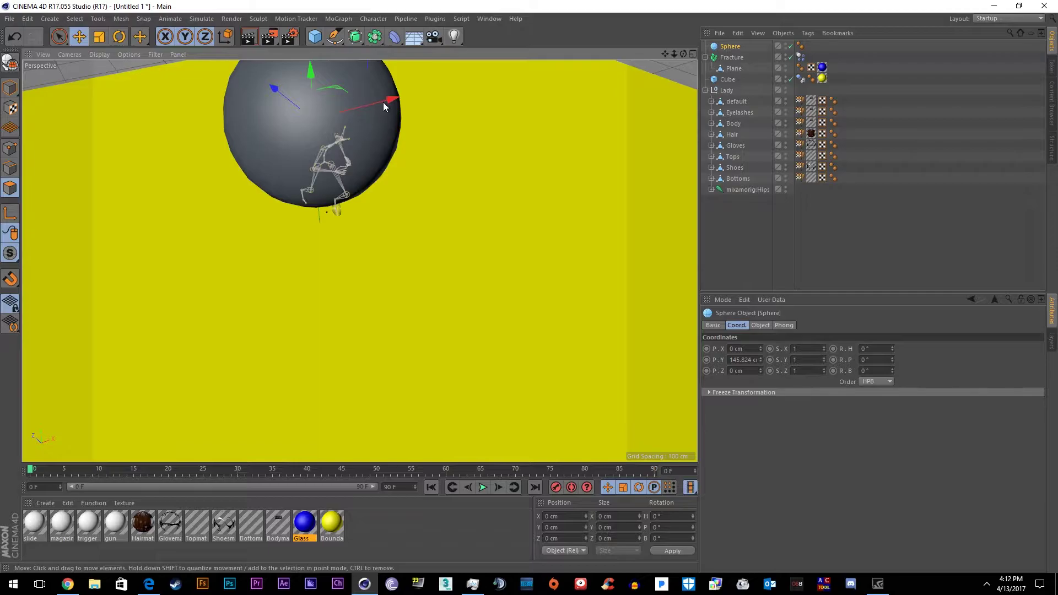
scroll(465, 119, down, 4)
alt+drag(475, 216, 554, 252)
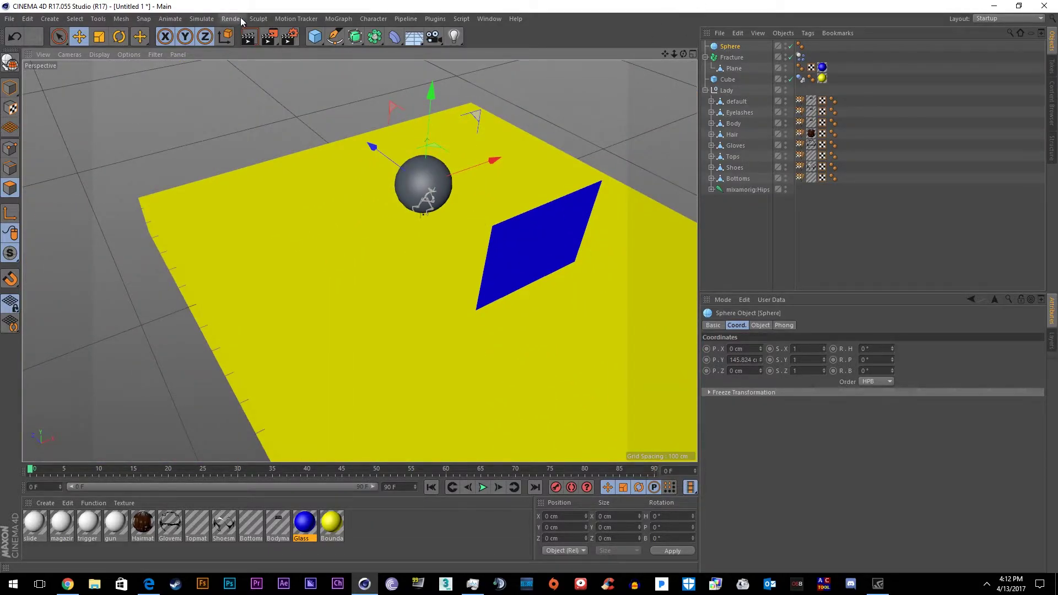
Add a Cloth Surface and nest the Fracture object inside it
click(202, 18)
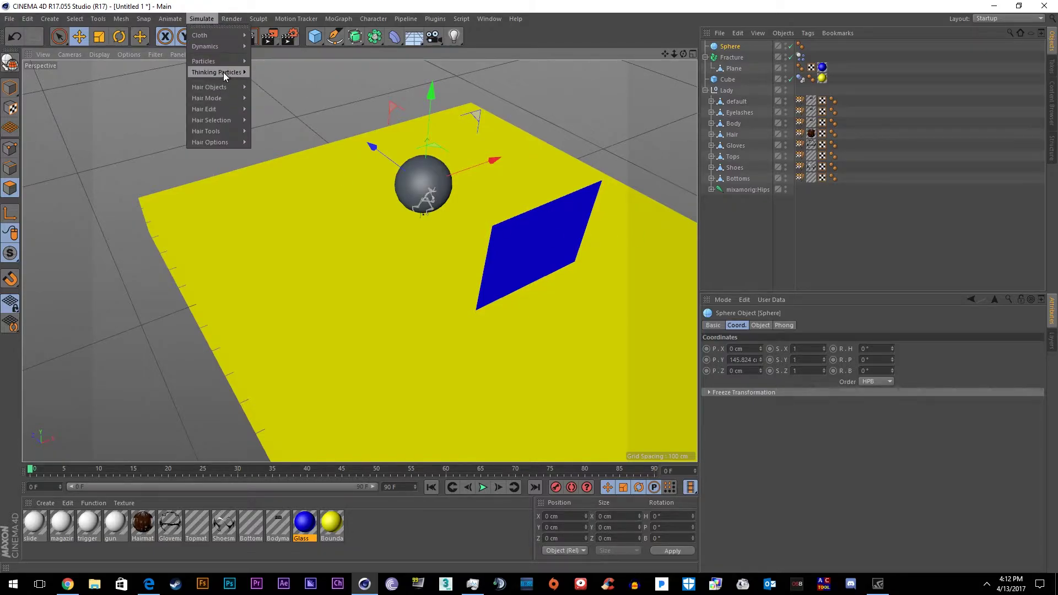
mouse_move(229, 35)
click(281, 39)
click(736, 69)
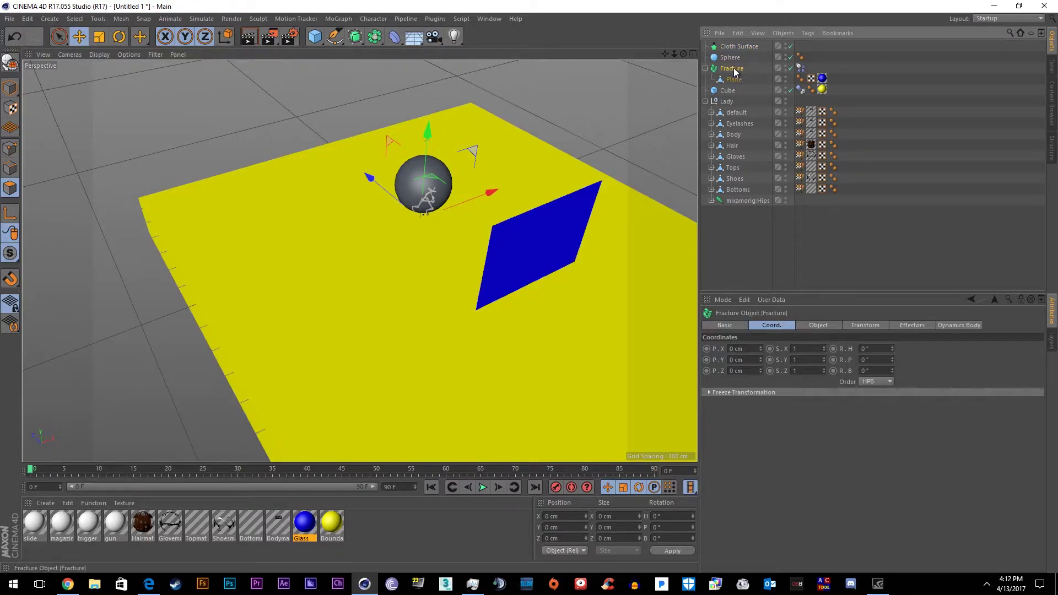
drag(732, 47, 732, 50)
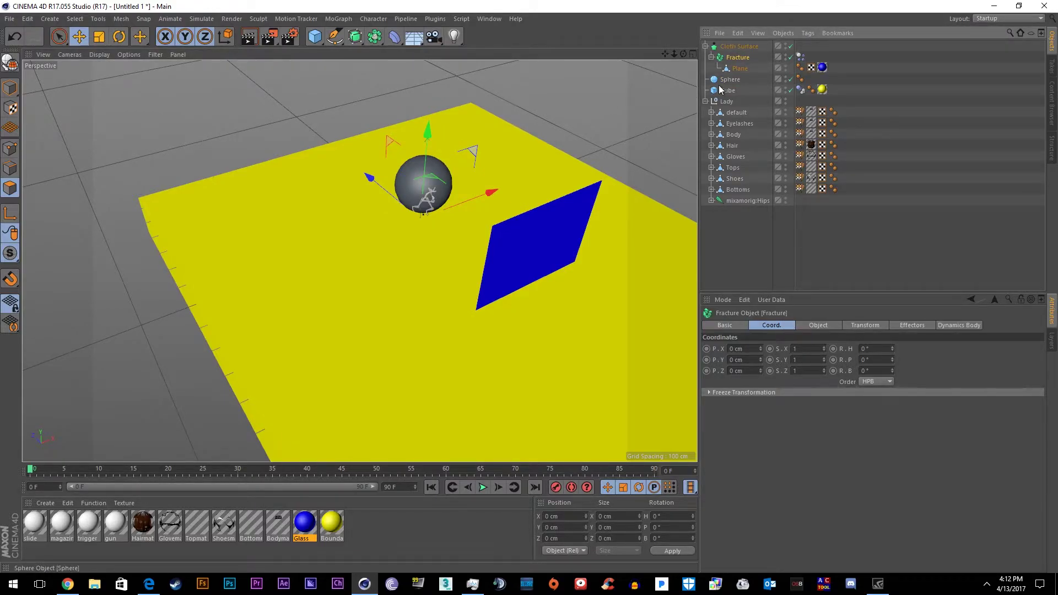
click(736, 46)
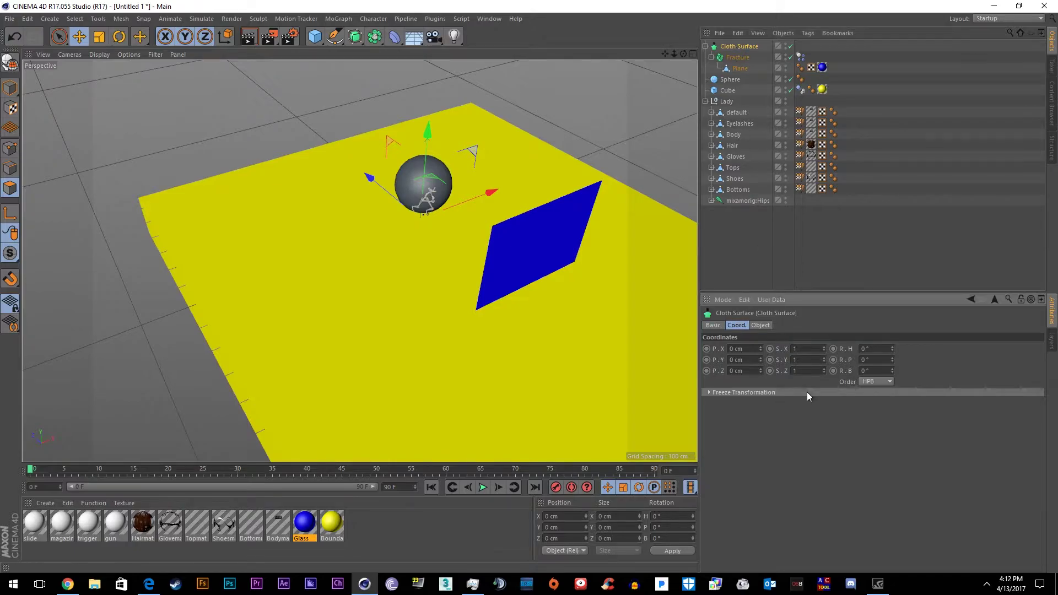
click(760, 325)
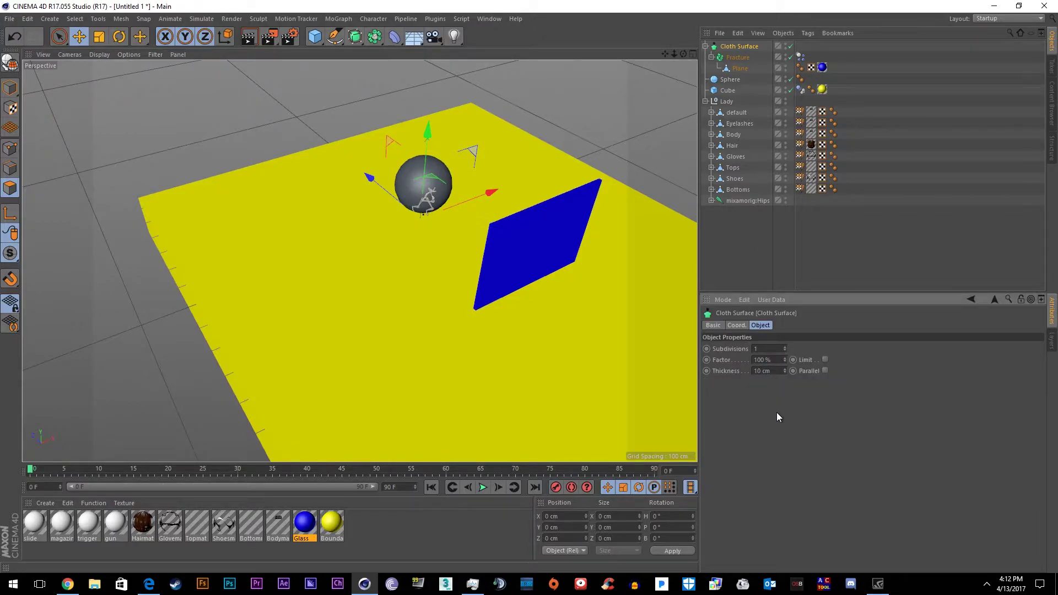
Shrink the sphere to about 17.6 cm radius near the character's head
alt+drag(482, 322, 543, 348)
scroll(544, 348, up, 3)
scroll(399, 224, up, 5)
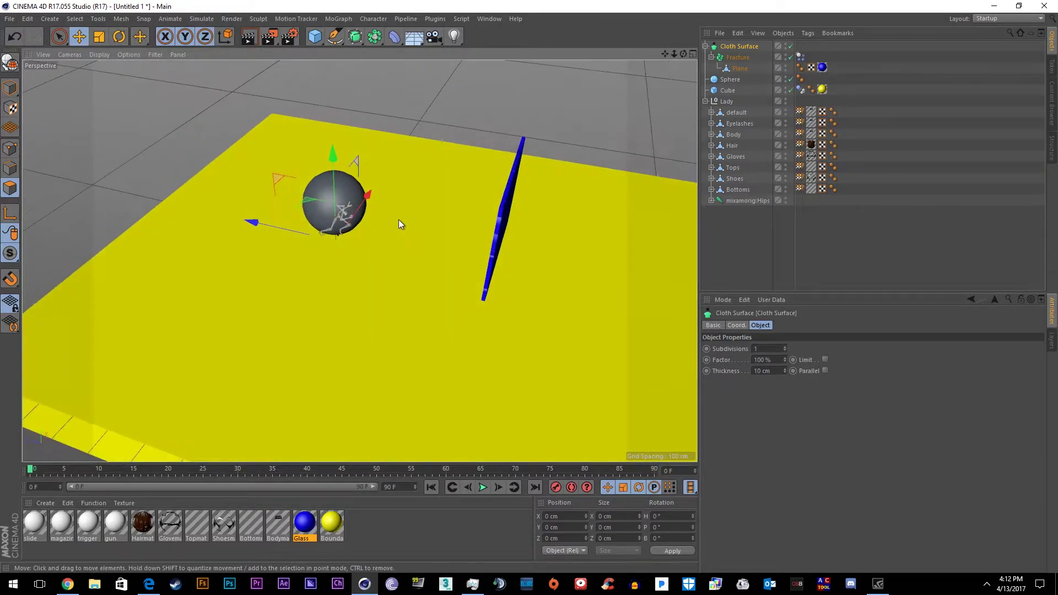
click(183, 118)
drag(182, 114, 287, 207)
Apply the yellow material to the sphere and copy the Cube's Dynamics Body tag onto it
scroll(286, 206, up, 3)
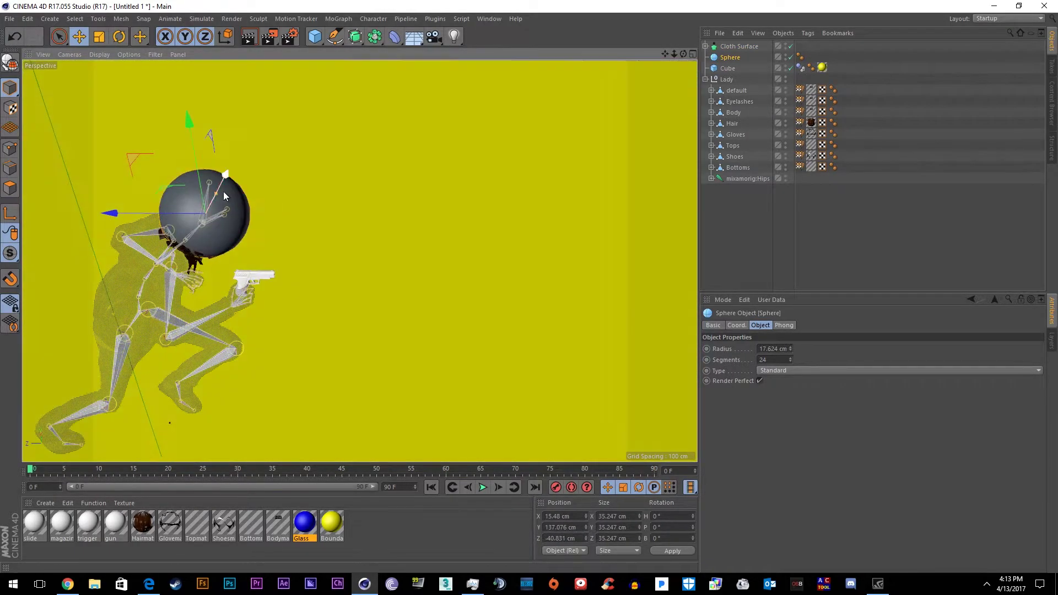
drag(221, 193, 227, 201)
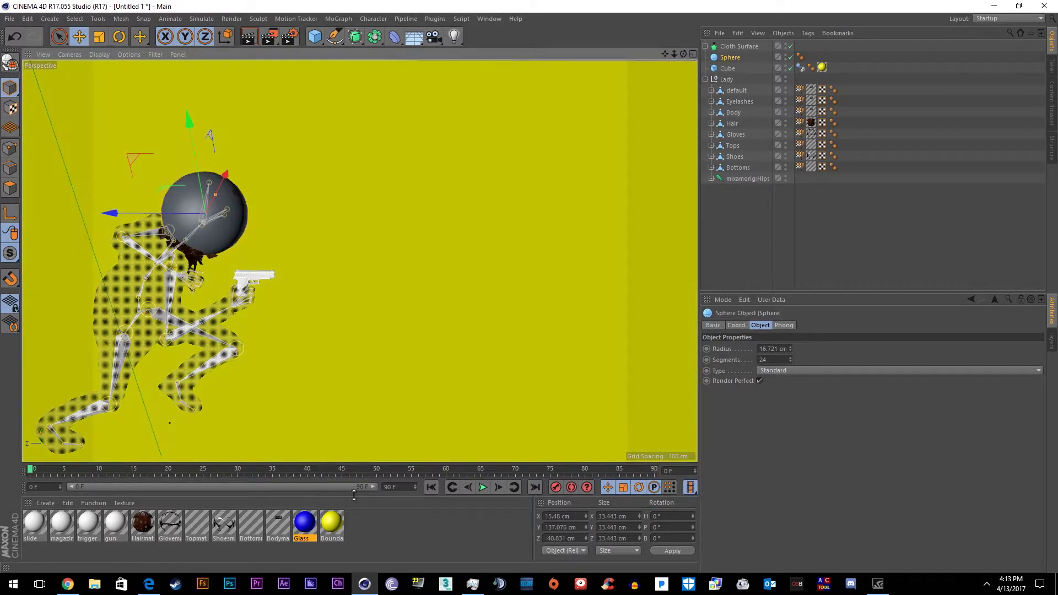
drag(332, 522, 232, 214)
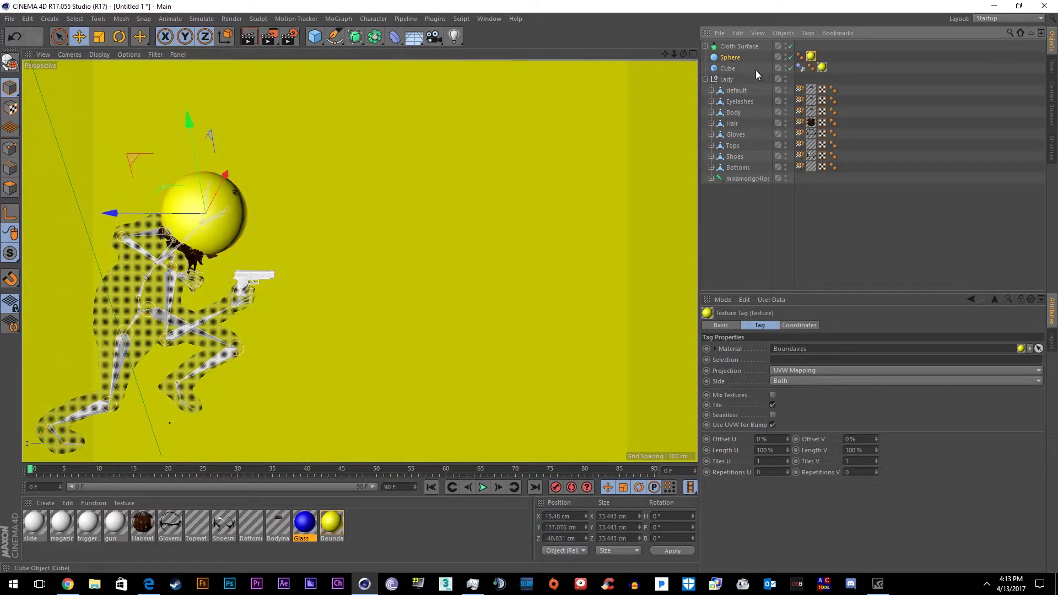
drag(800, 68, 756, 58)
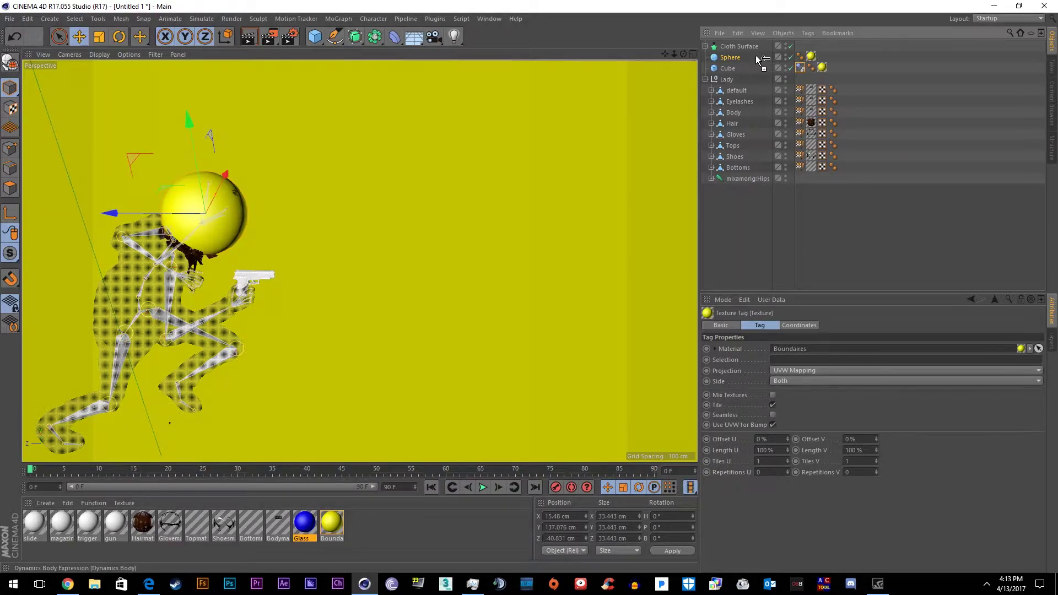
drag(760, 59, 758, 58)
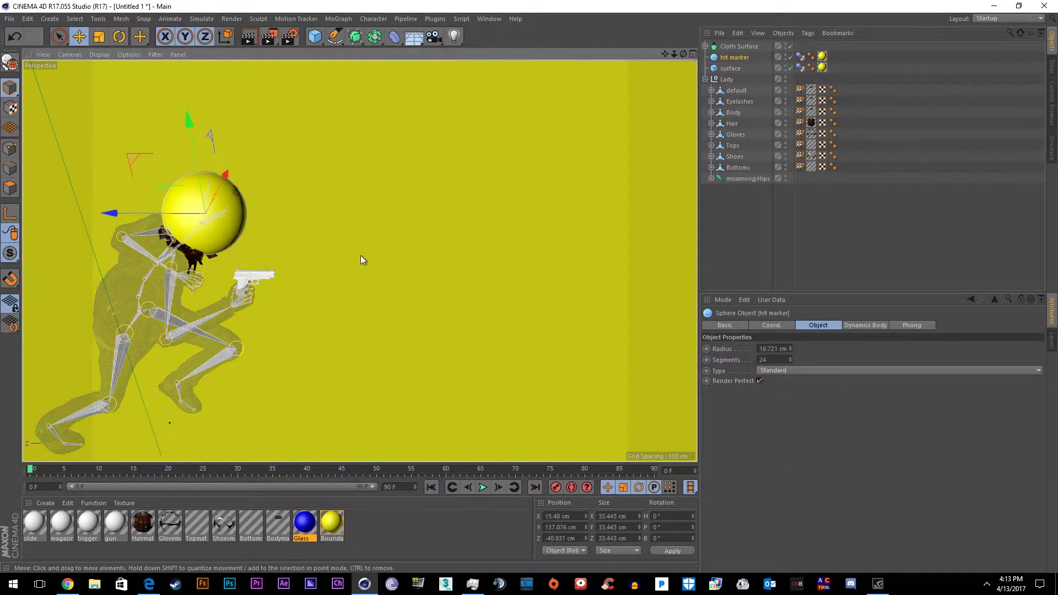
Parent hit marker under mixamorig:Head and set its dynamics Trigger to On Collision
ctrl+click(711, 178)
scroll(785, 193, down, 3)
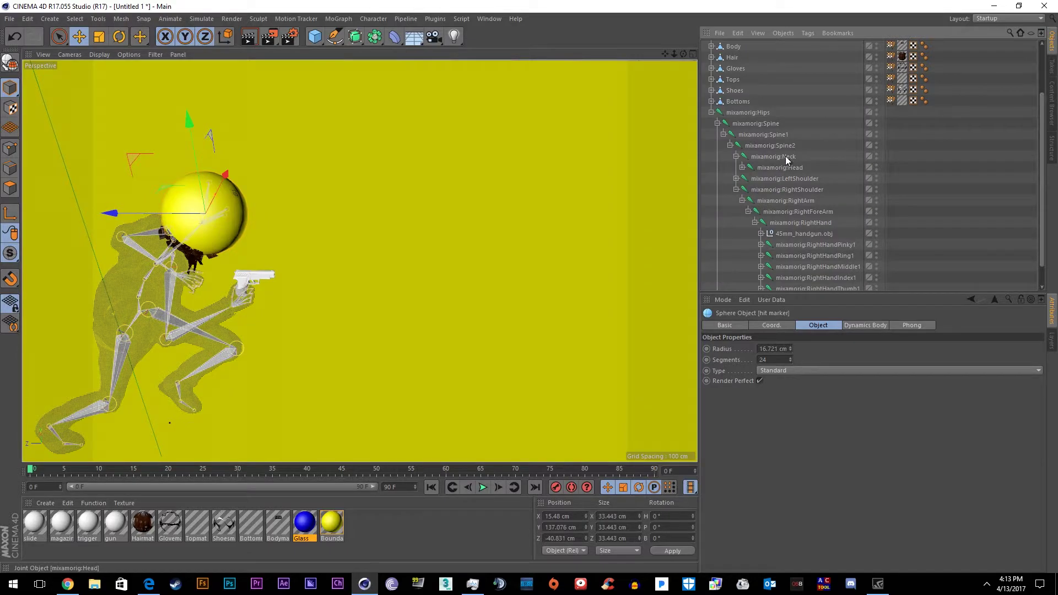
scroll(793, 149, up, 3)
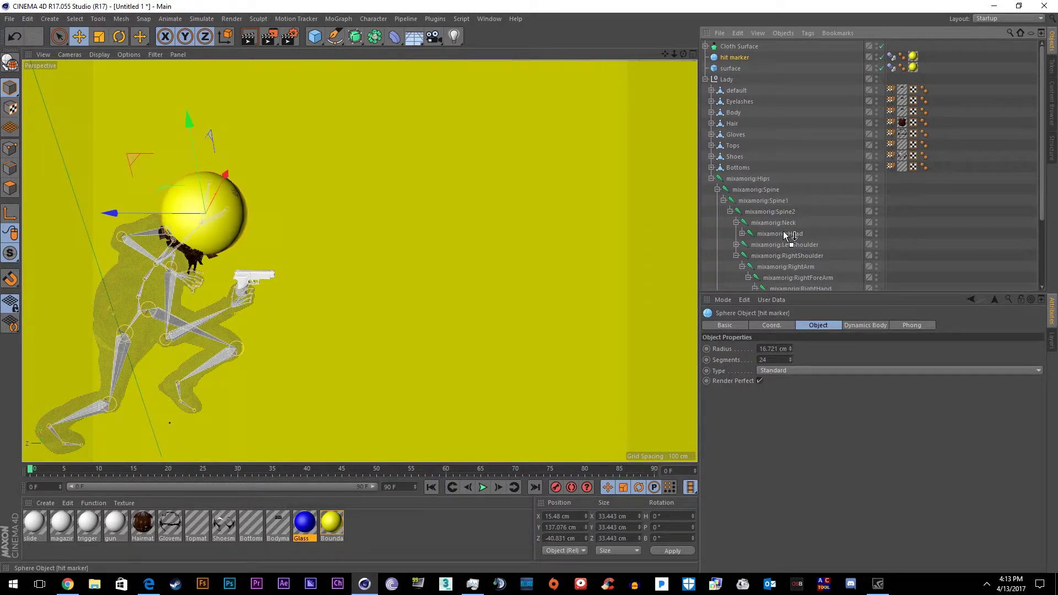
drag(786, 235, 782, 234)
click(891, 233)
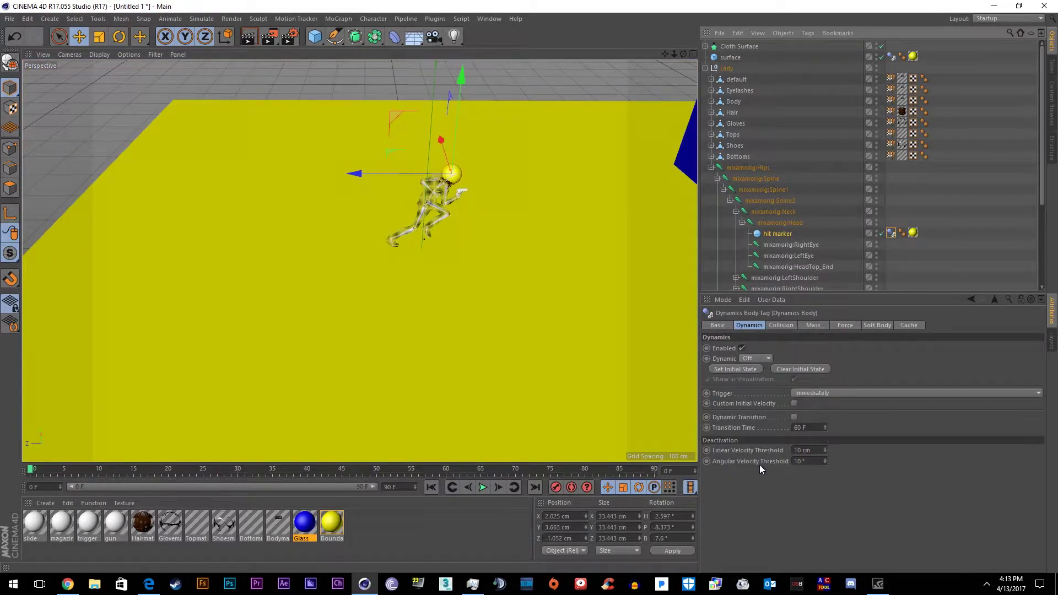
click(840, 394)
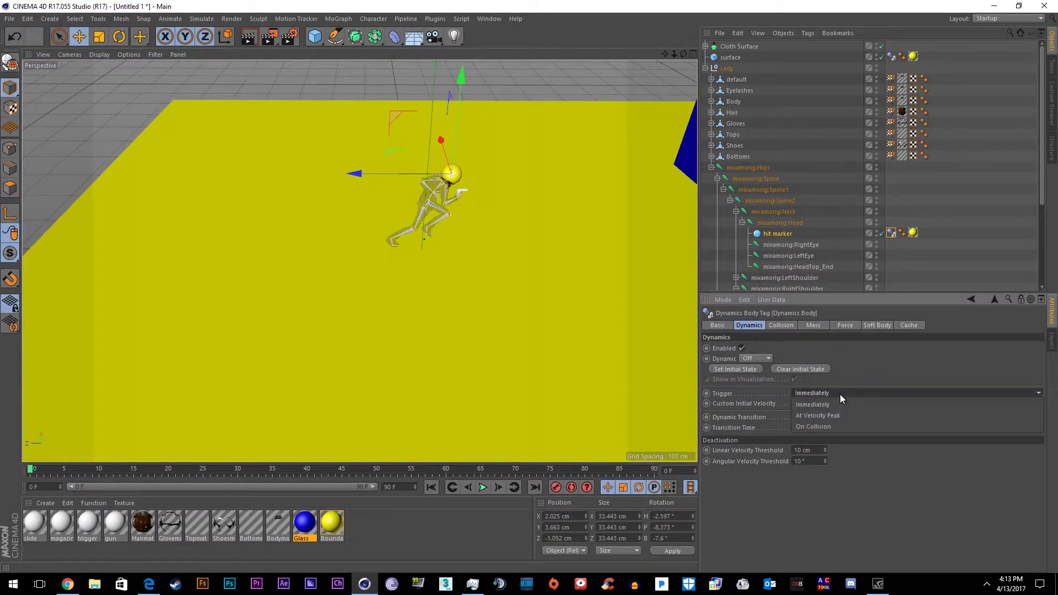
click(827, 428)
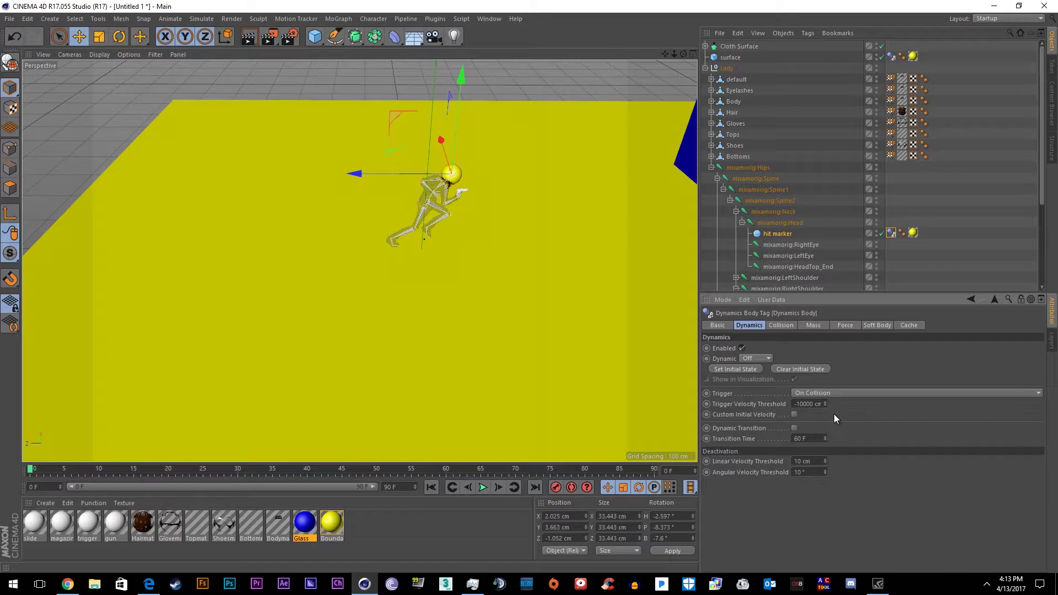
click(786, 234)
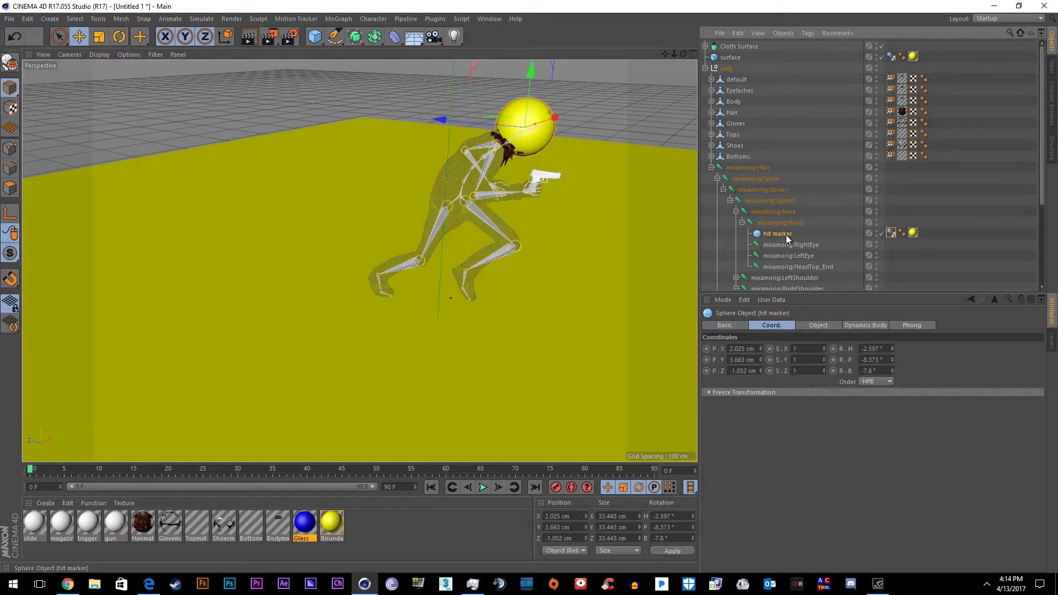
Paste a copy of the hit marker sphere and position it at the character's left hand
key(ctrl+v)
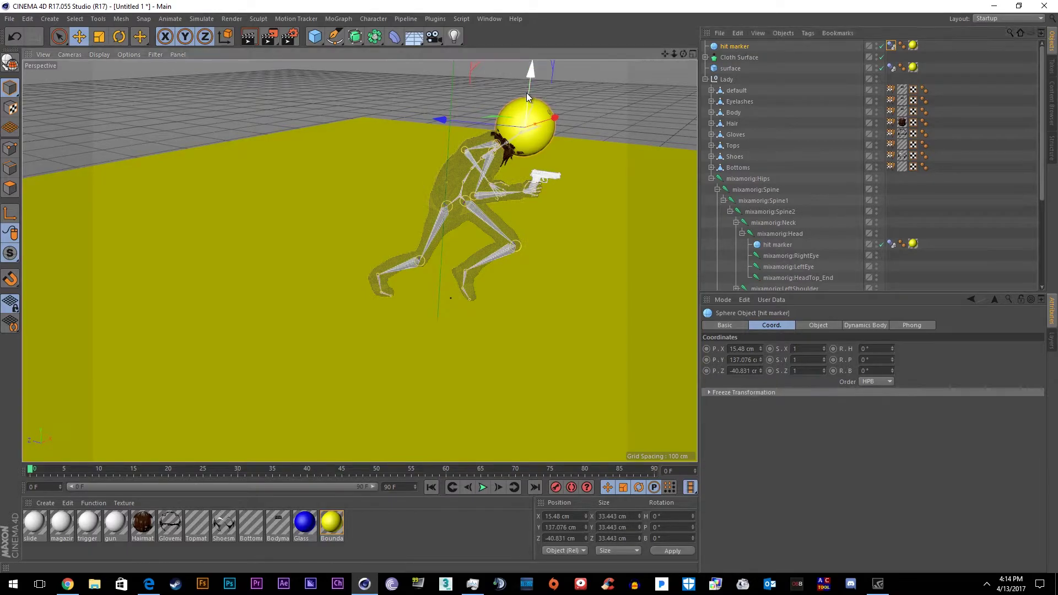
mouse_move(527, 92)
mouse_down()
mouse_move(515, 173)
mouse_move(528, 196)
mouse_up()
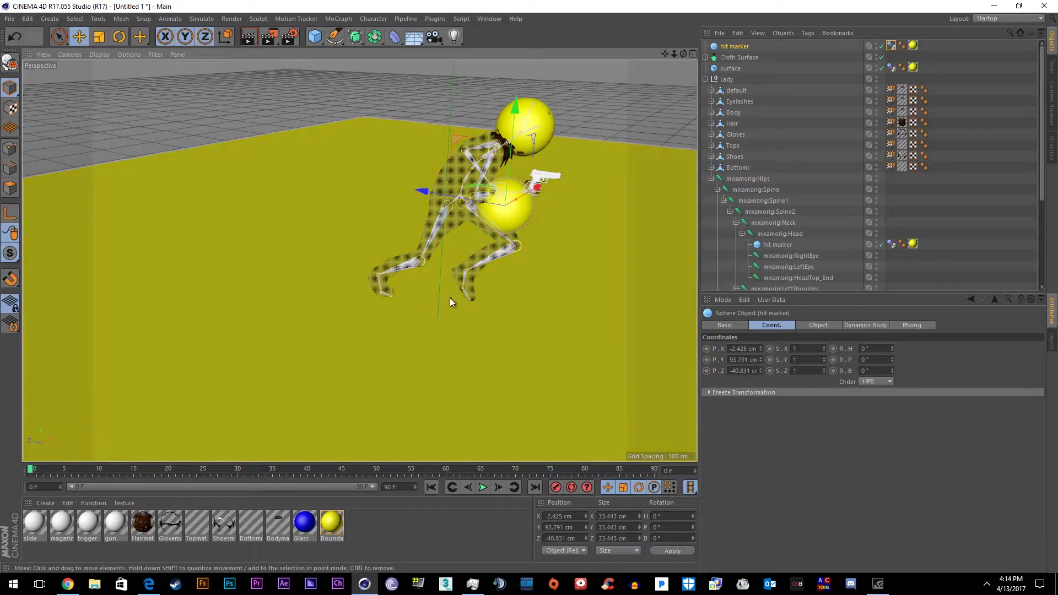
alt+right_drag(513, 227, 513, 376)
mouse_move(513, 376)
mouse_down()
mouse_move(544, 346)
mouse_move(554, 365)
mouse_up()
alt+right_drag(554, 365, 389, 323)
drag(389, 323, 175, 203)
alt+right_drag(181, 203, 364, 165)
key(ctrl+z)
key(ctrl+z)
key(ctrl+z)
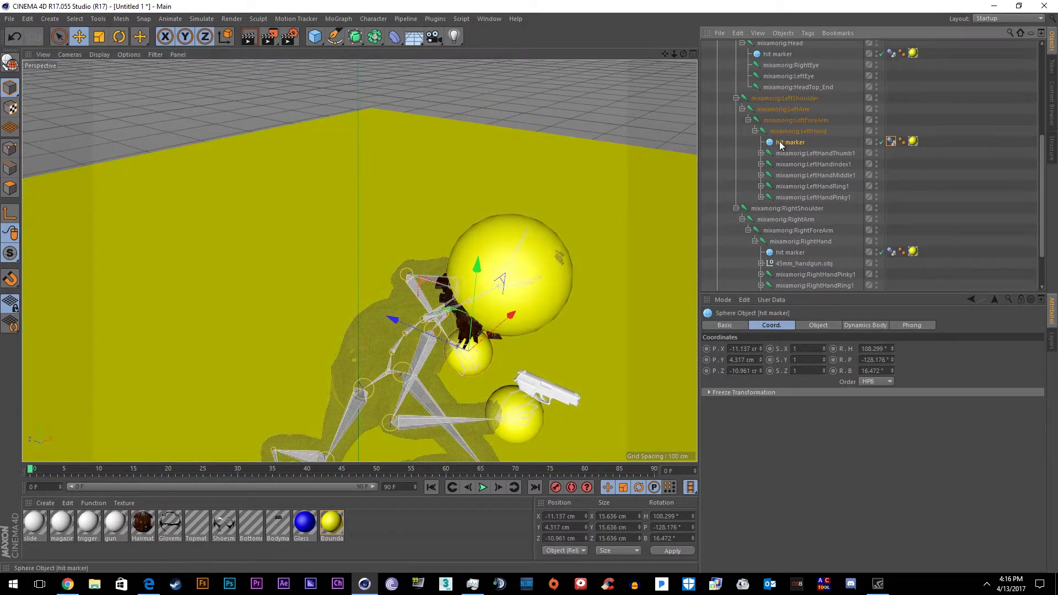
mouse_move(419, 232)
alt+mouse_down()
mouse_move(388, 140)
mouse_move(618, 292)
mouse_move(308, 78)
mouse_move(485, 130)
mouse_move(220, 138)
alt+mouse_up()
Add a cube, resize it into a flat plank and place it under the right hand
click(315, 36)
scroll(600, 418, down, 3)
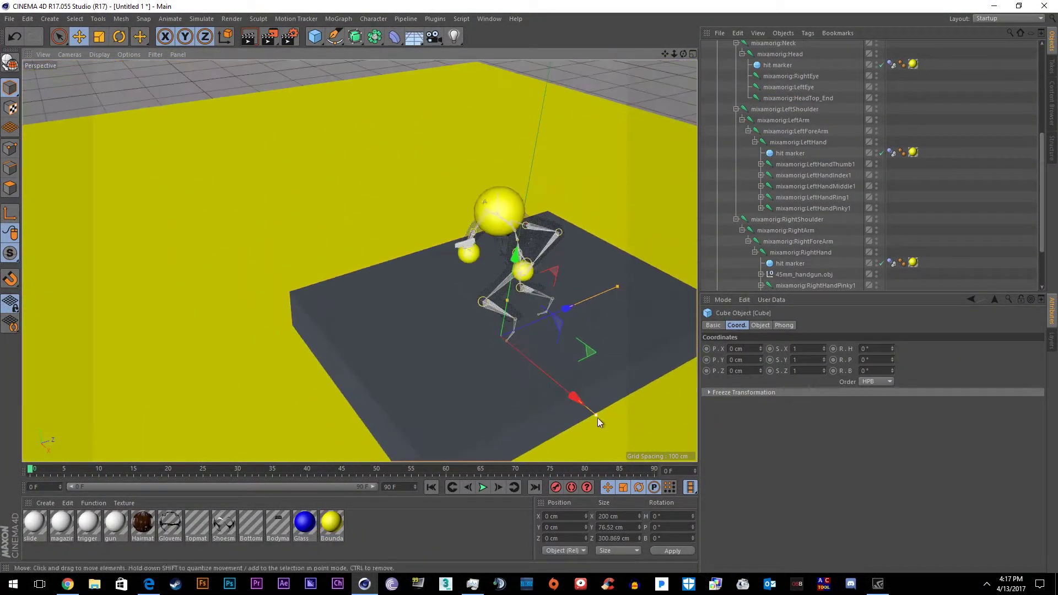
drag(599, 418, 430, 245)
scroll(496, 232, up, 3)
mouse_move(529, 226)
mouse_down()
mouse_move(543, 219)
mouse_move(499, 222)
mouse_move(732, 165)
mouse_up()
scroll(870, 165, up, 5)
mouse_move(732, 44)
mouse_down()
mouse_move(777, 72)
mouse_move(800, 267)
mouse_up()
Copy the left-hand hit marker sphere and position the new copy at the right foot
click(710, 158)
key(o)
key(ctrl+c)
key(ctrl+v)
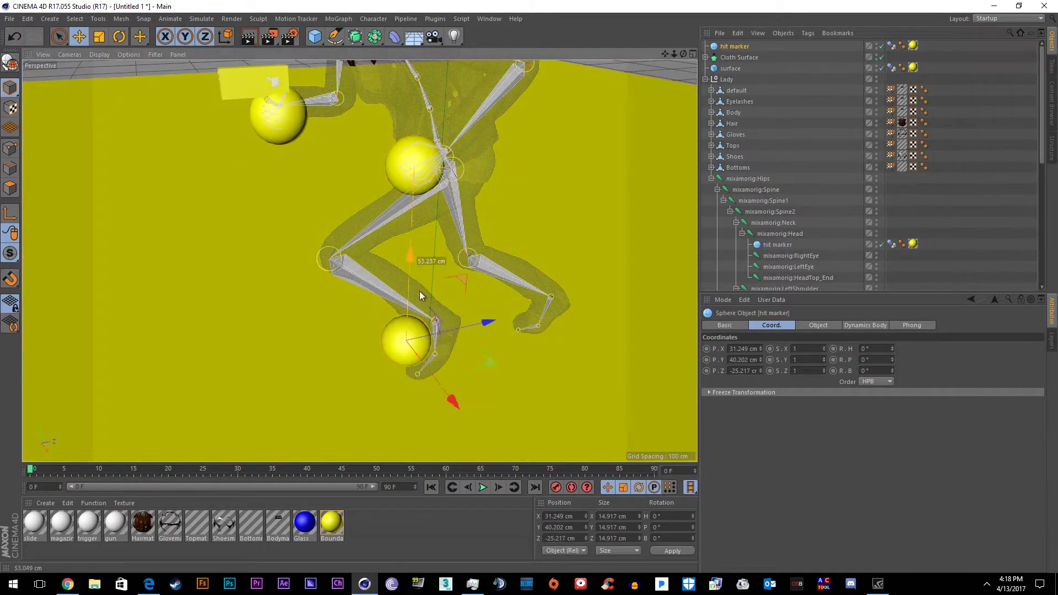
mouse_move(422, 293)
mouse_down()
mouse_move(435, 282)
mouse_move(449, 345)
mouse_move(481, 332)
mouse_move(519, 272)
mouse_up()
alt+drag(449, 414, 496, 386)
scroll(724, 281, down, 8)
scroll(723, 280, up, 10)
mouse_move(742, 43)
mouse_down()
mouse_move(756, 276)
mouse_move(772, 259)
mouse_move(769, 282)
mouse_move(720, 220)
mouse_move(740, 231)
mouse_up()
scroll(278, 396, down, 5)
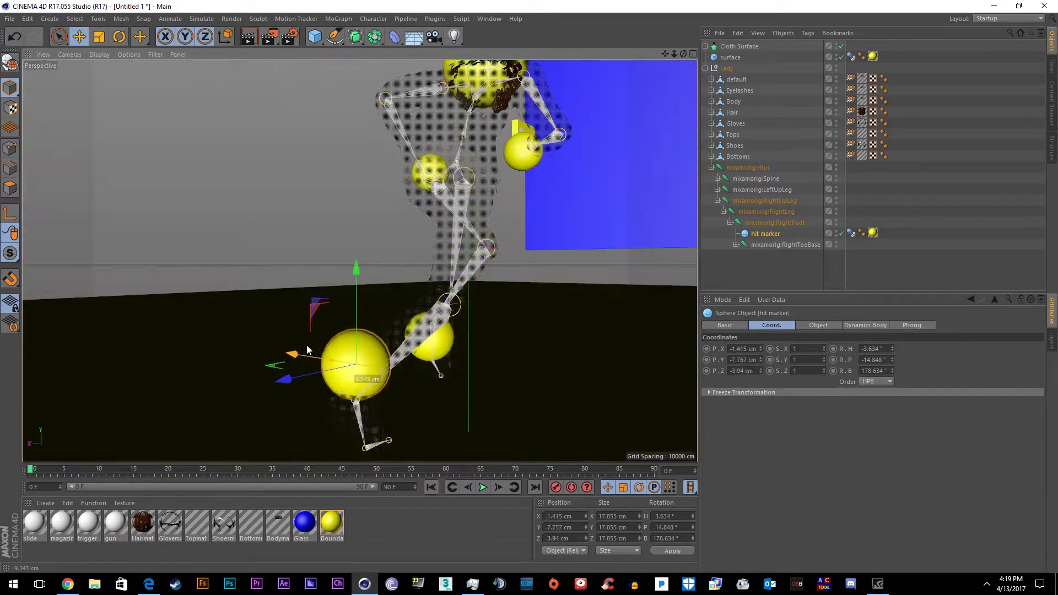
mouse_move(305, 345)
mouse_down()
mouse_move(305, 421)
mouse_move(253, 350)
mouse_move(461, 364)
mouse_up()
scroll(495, 408, down, 3)
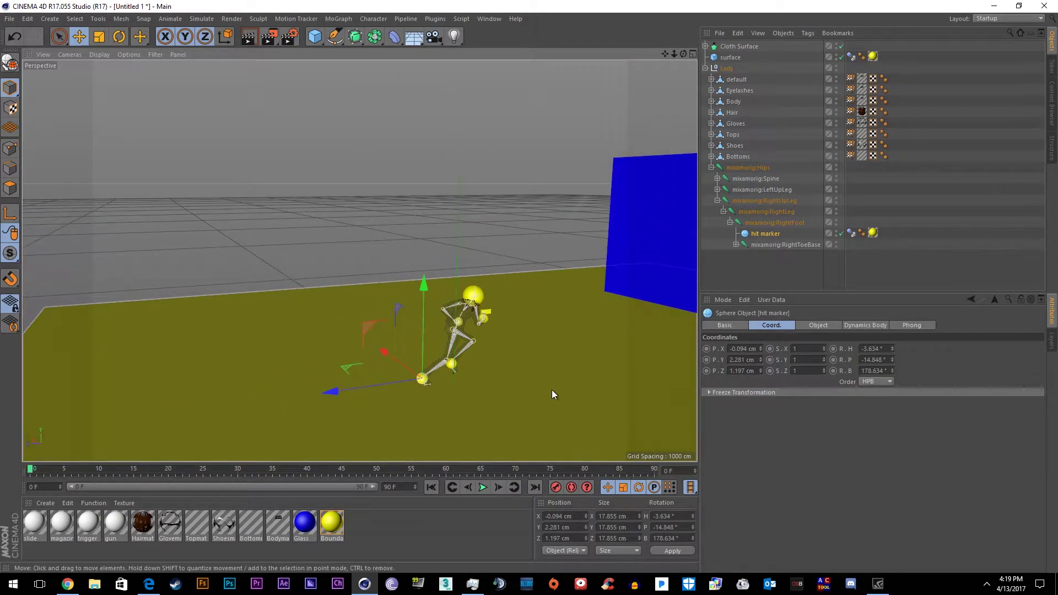
scroll(552, 390, down, 3)
Play the glass shatter, then stop and return to frame 0
click(483, 487)
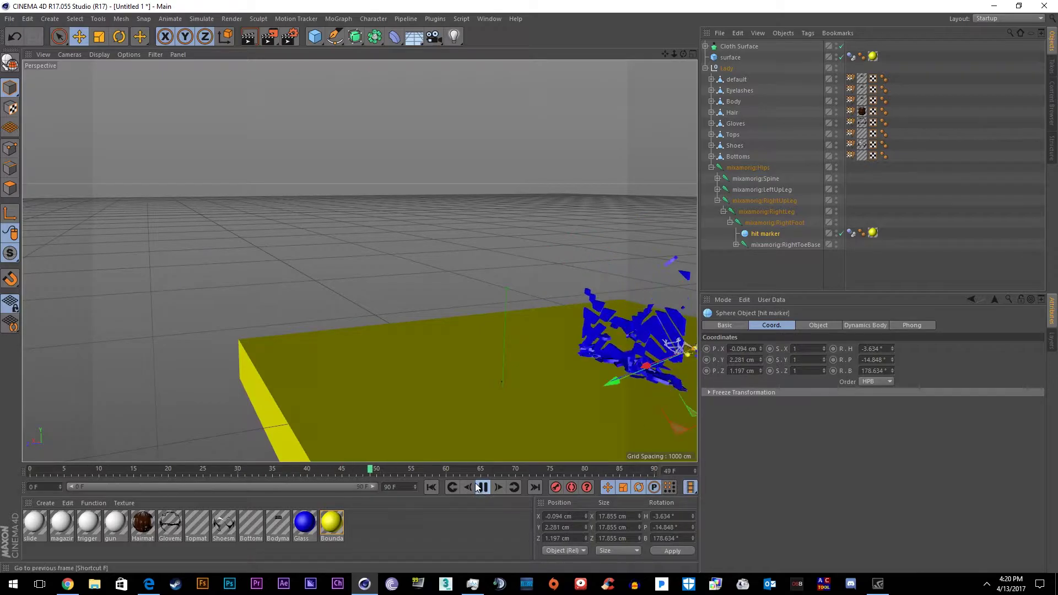
alt+drag(597, 320, 563, 172)
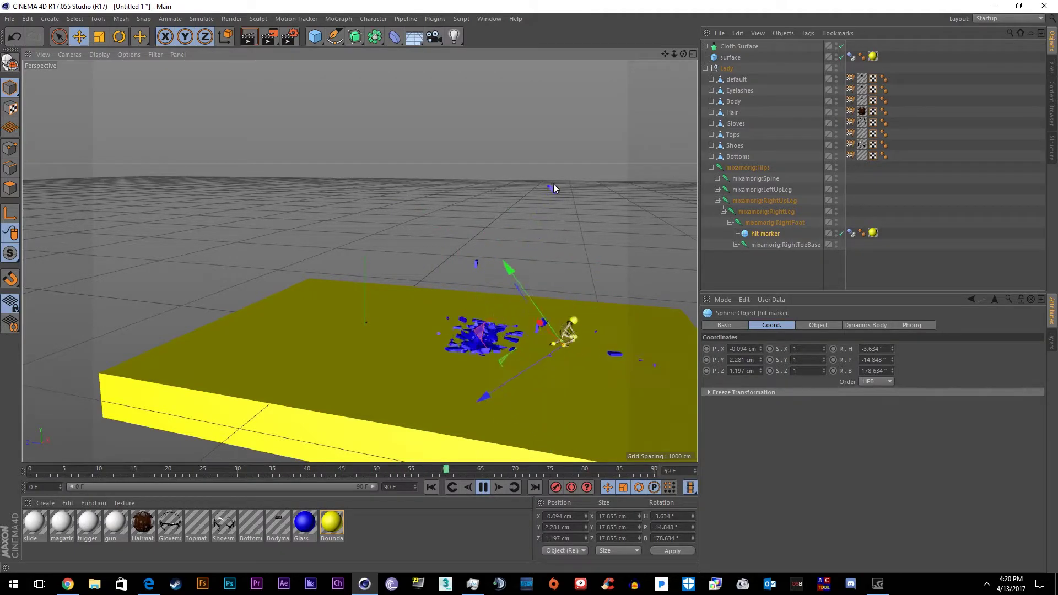
key(F8)
key(shift+f)
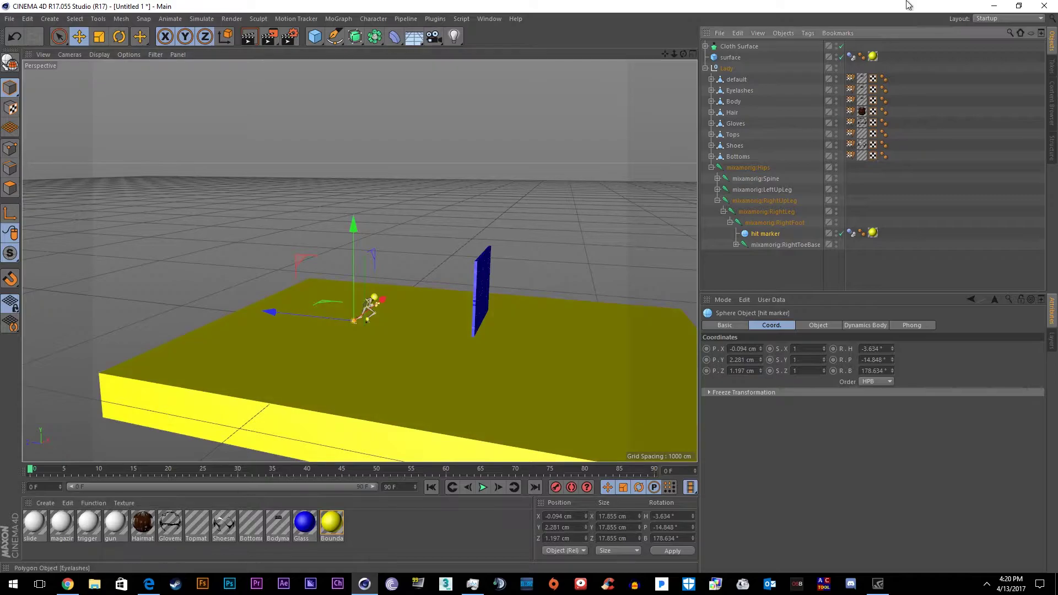
Select Cloth Surface, surface and Lady together for grouping
click(739, 46)
shift+click(724, 70)
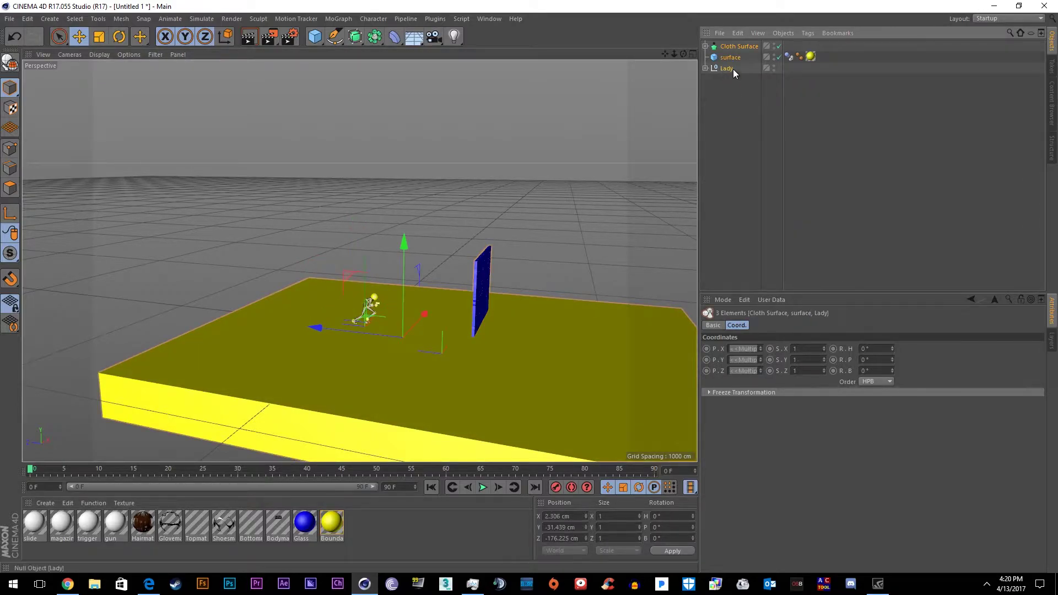
right_click(727, 68)
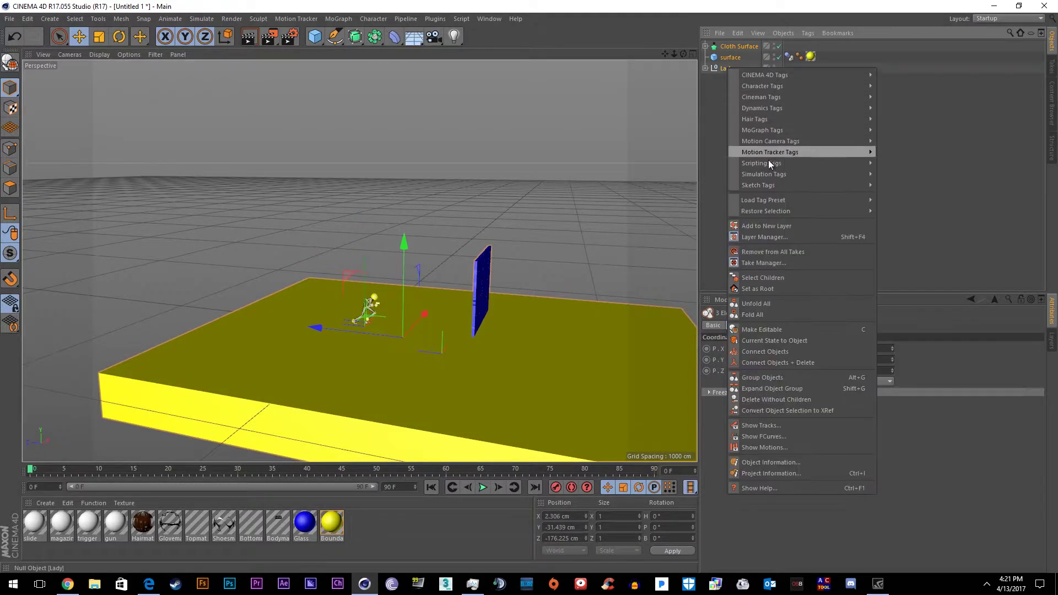
Group the objects under a Null, then create Tough_Chick_Glass_tut and move tough_chick_jump_over.fbm into it
click(781, 381)
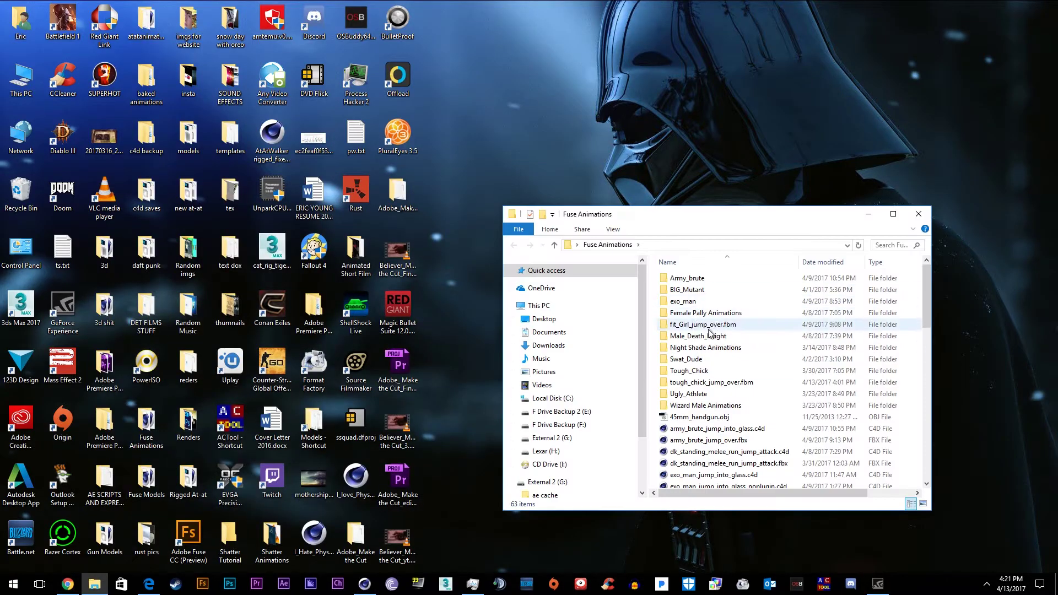
double_click(689, 371)
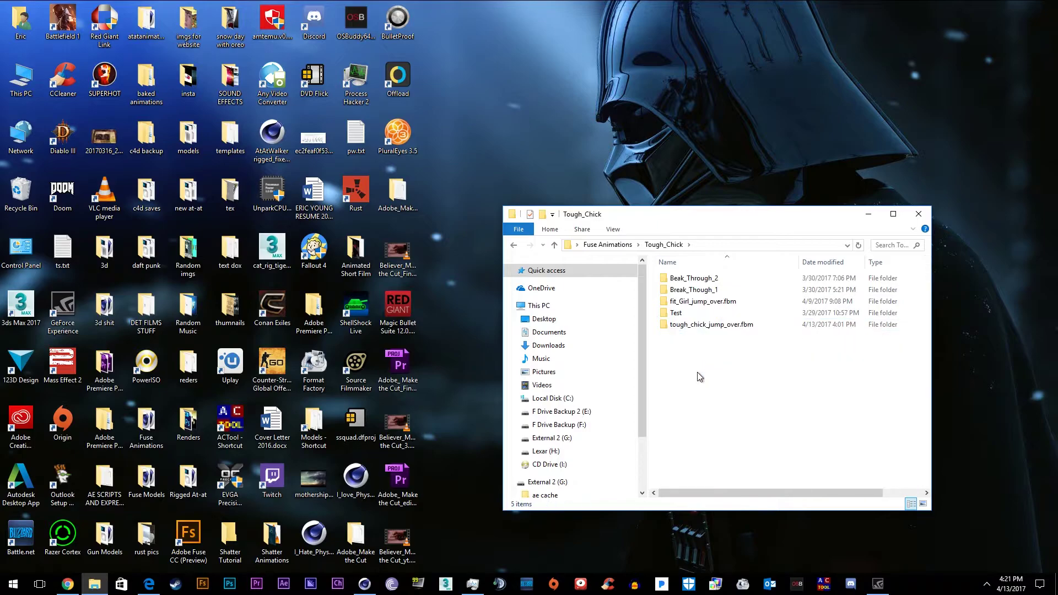
right_click(696, 370)
click(944, 383)
text(Tough_Chick_Glass_ttu)
key(BackSpace)
key(BackSpace)
text(ut)
click(827, 363)
click(714, 338)
mouse_move(712, 337)
mouse_down()
mouse_move(709, 349)
mouse_move(716, 275)
mouse_move(720, 326)
mouse_up()
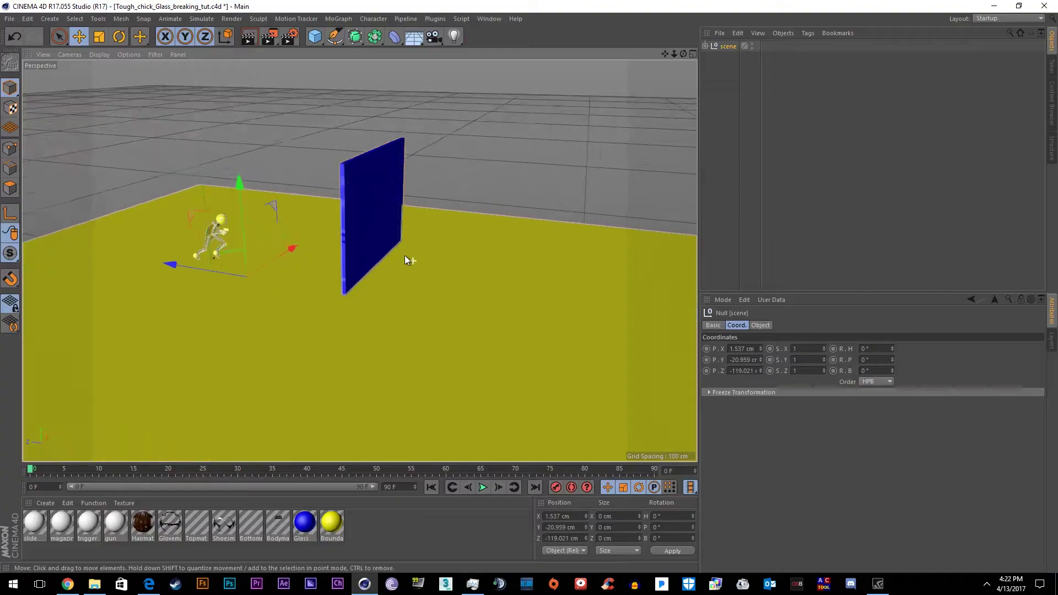
Orbit around the glass wall and play the animation to preview the shatter
alt+drag(405, 256, 253, 312)
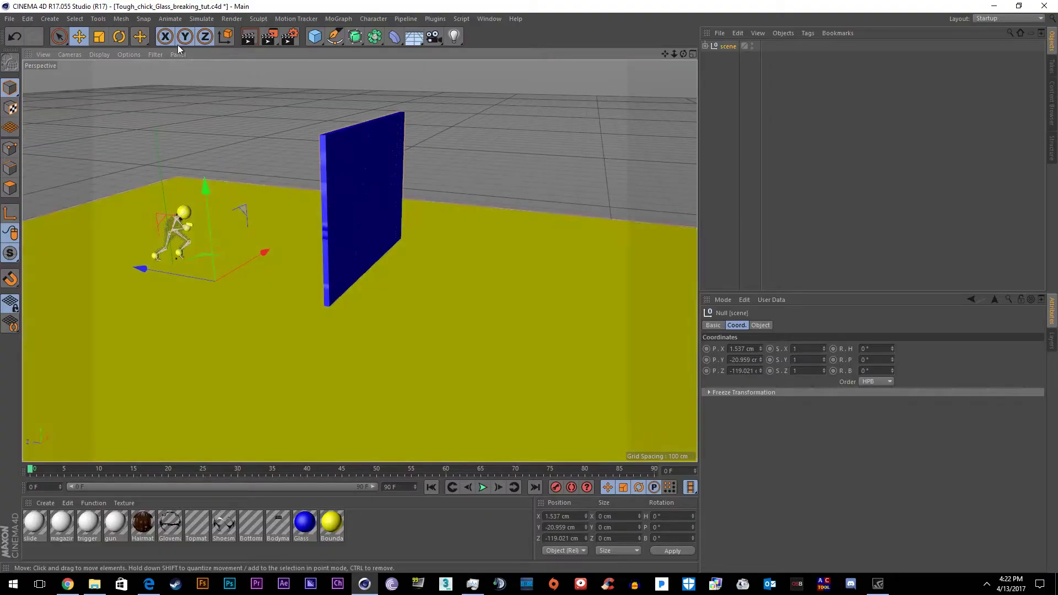
alt+drag(413, 442, 408, 347)
click(483, 488)
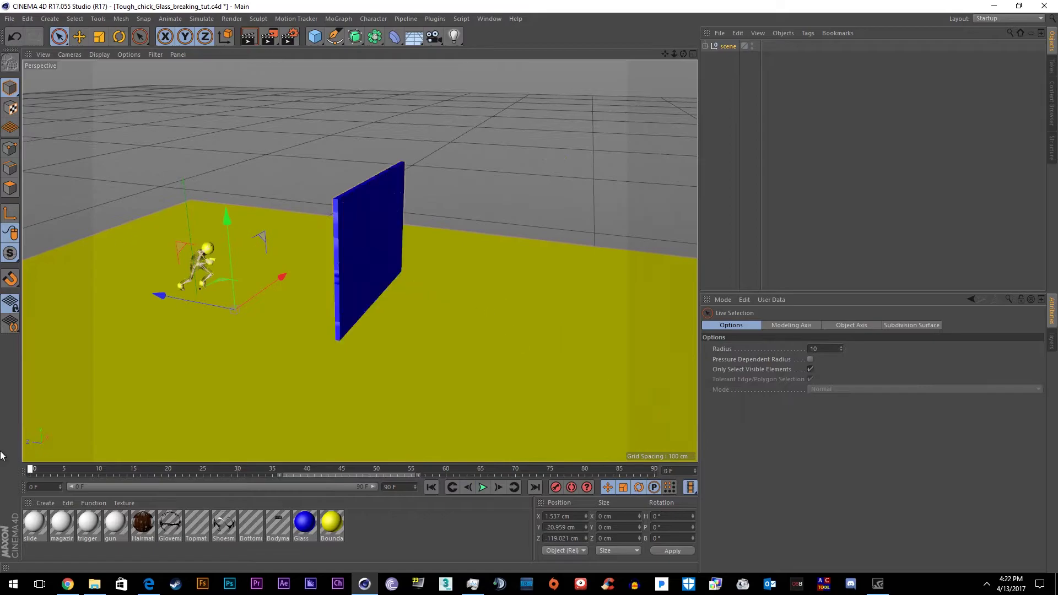
Stretch a cube along the glass base and copy surface's Dynamics Body tag onto it
drag(122, 272, 371, 355)
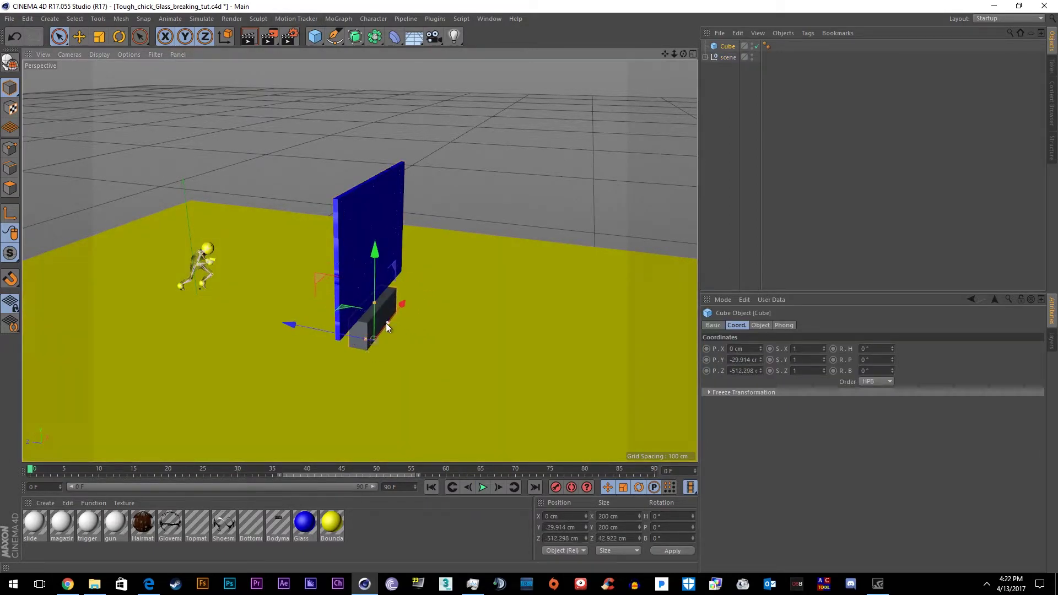
drag(388, 325, 338, 357)
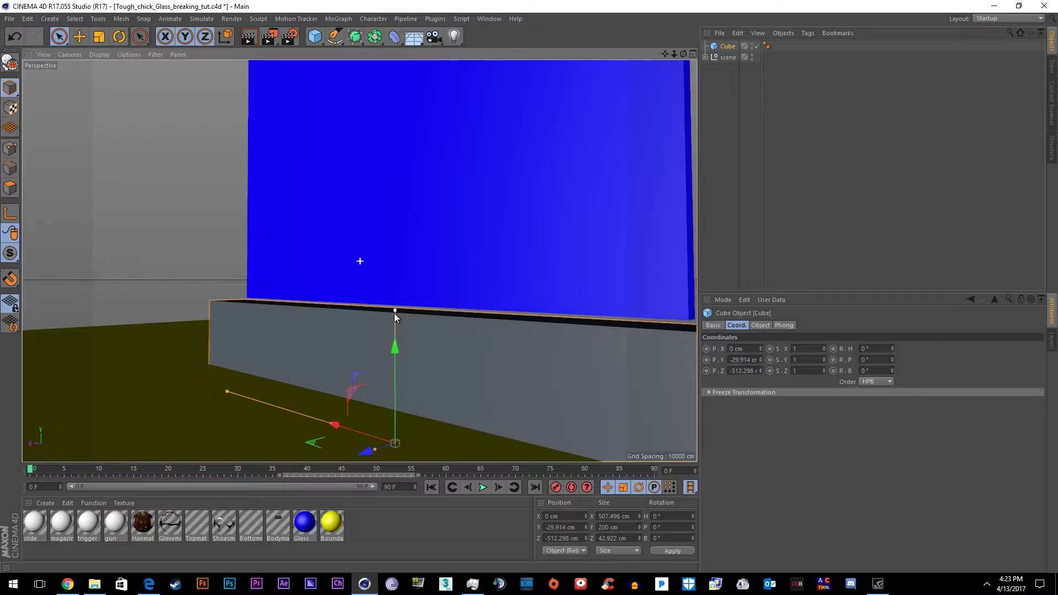
alt+drag(362, 260, 125, 386)
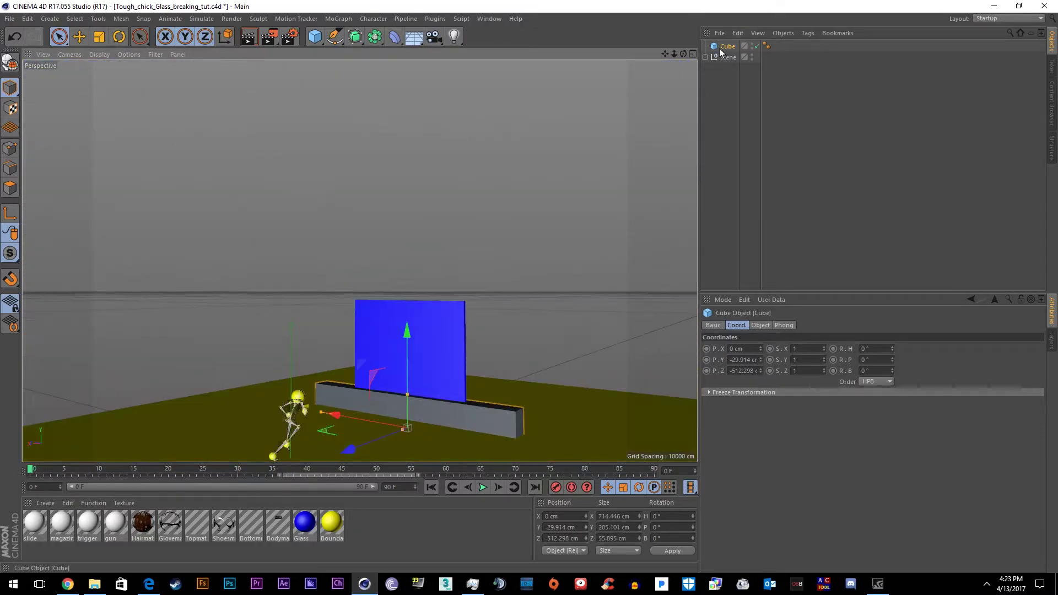
ctrl+drag(795, 80, 750, 57)
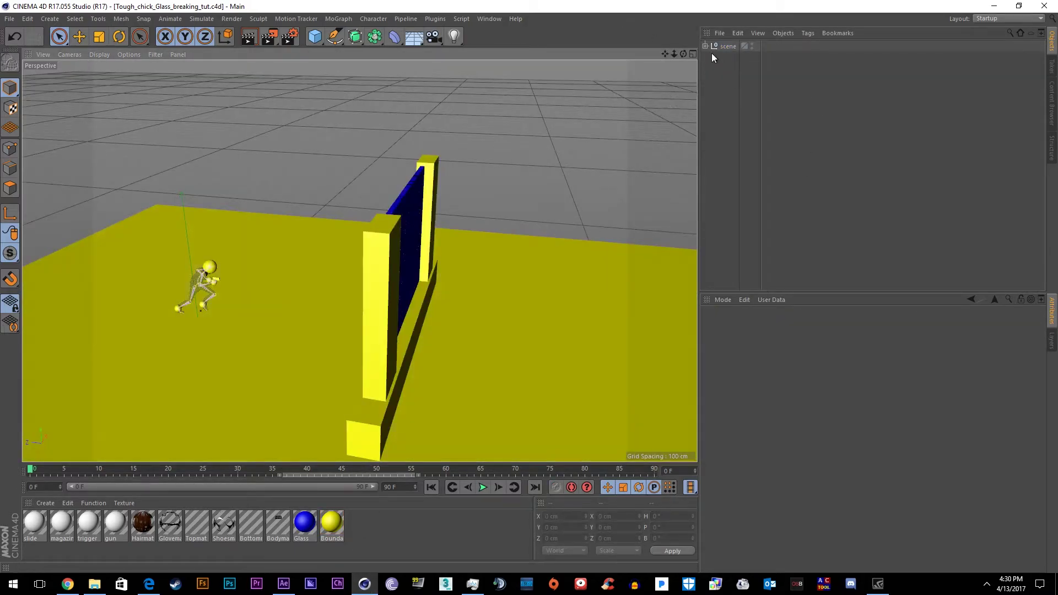
Group left side, right side, bottom wall and surface under a new Null
click(740, 68)
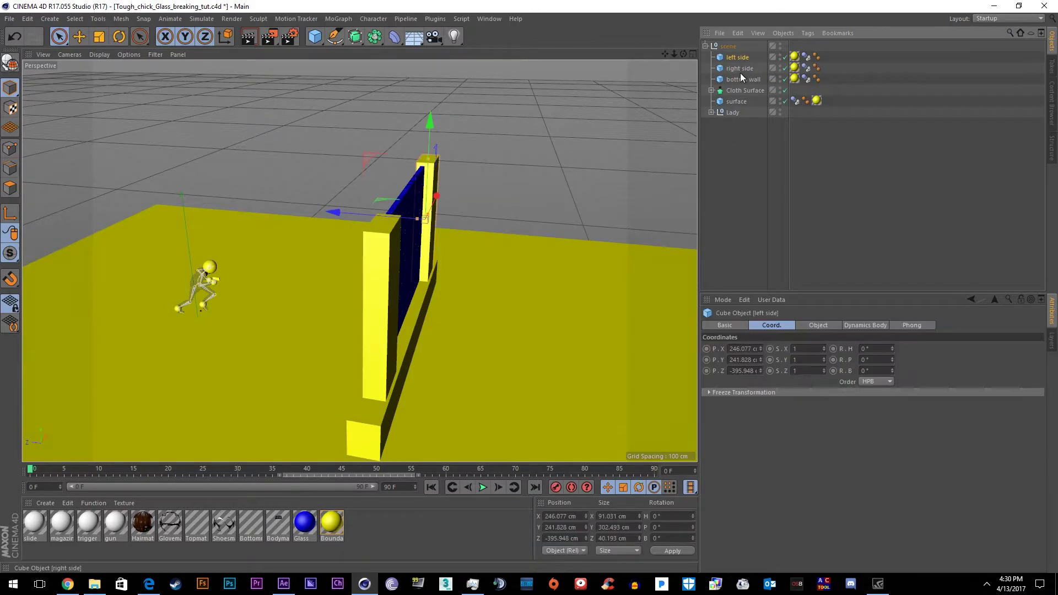
click(741, 79)
click(711, 91)
click(712, 91)
click(735, 102)
ctrl+click(740, 79)
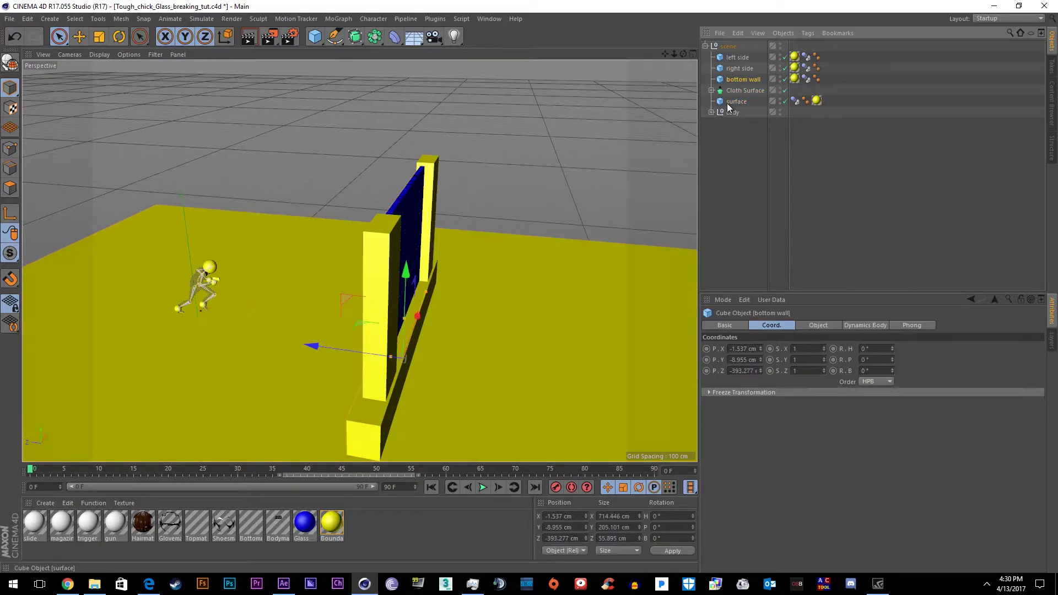
ctrl+click(734, 69)
ctrl+click(736, 58)
right_click(738, 77)
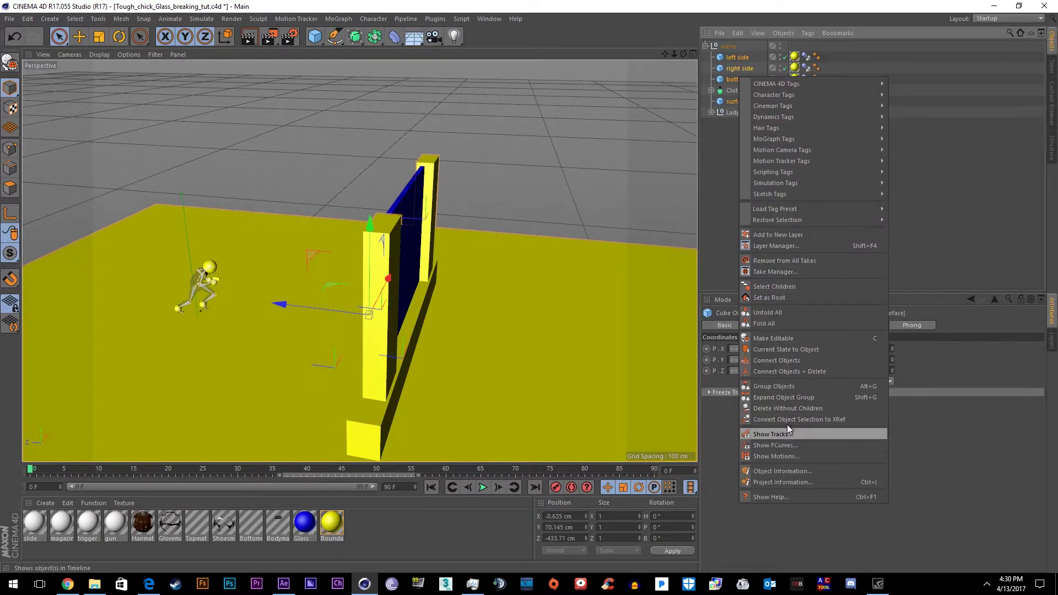
click(794, 387)
Copy the Glass texture tag onto the Fracture object
click(711, 57)
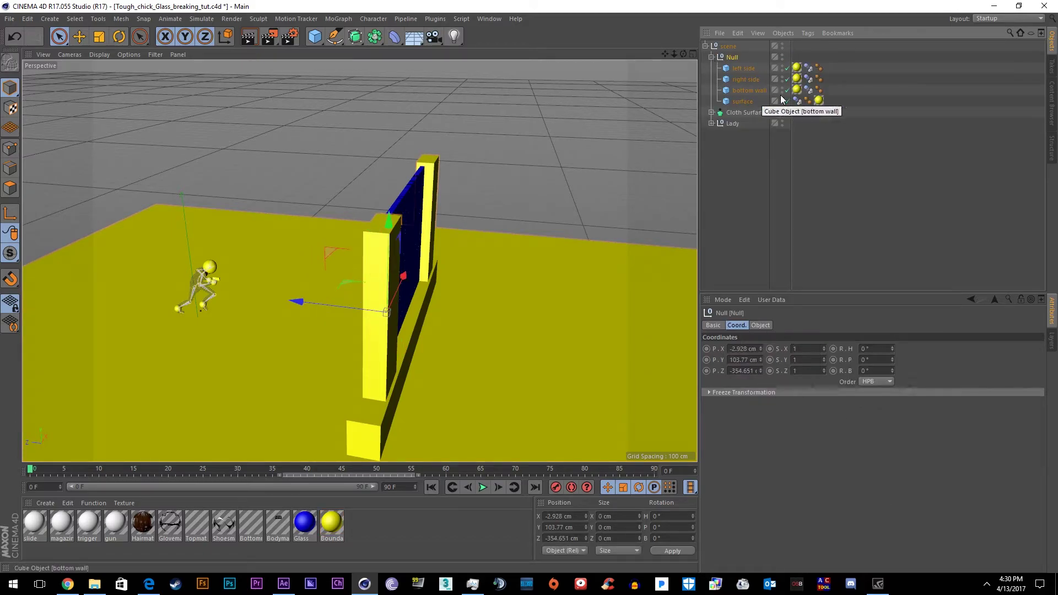
click(817, 101)
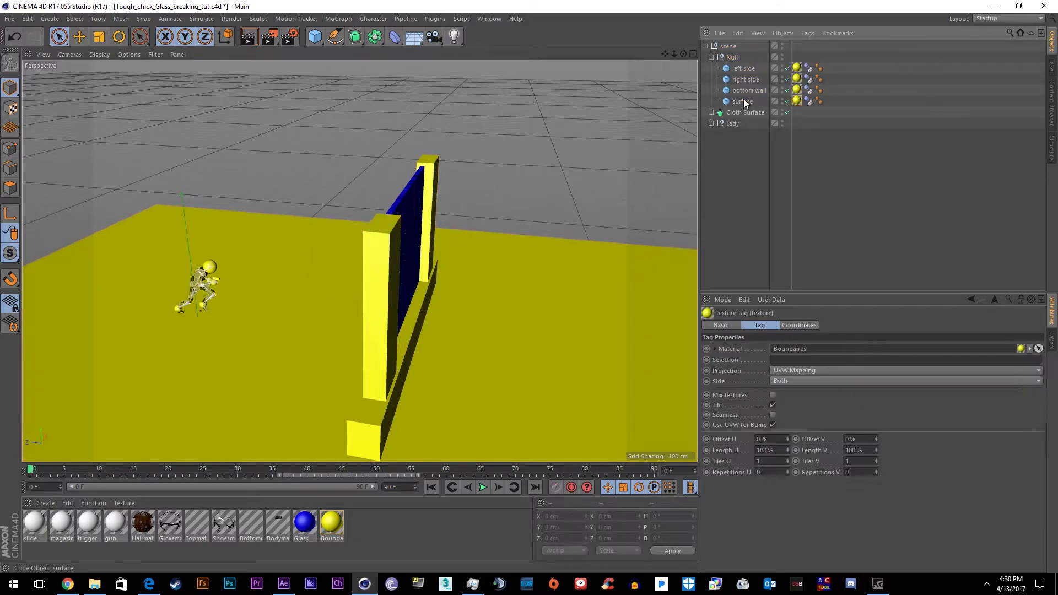
click(711, 113)
ctrl+drag(750, 126, 802, 126)
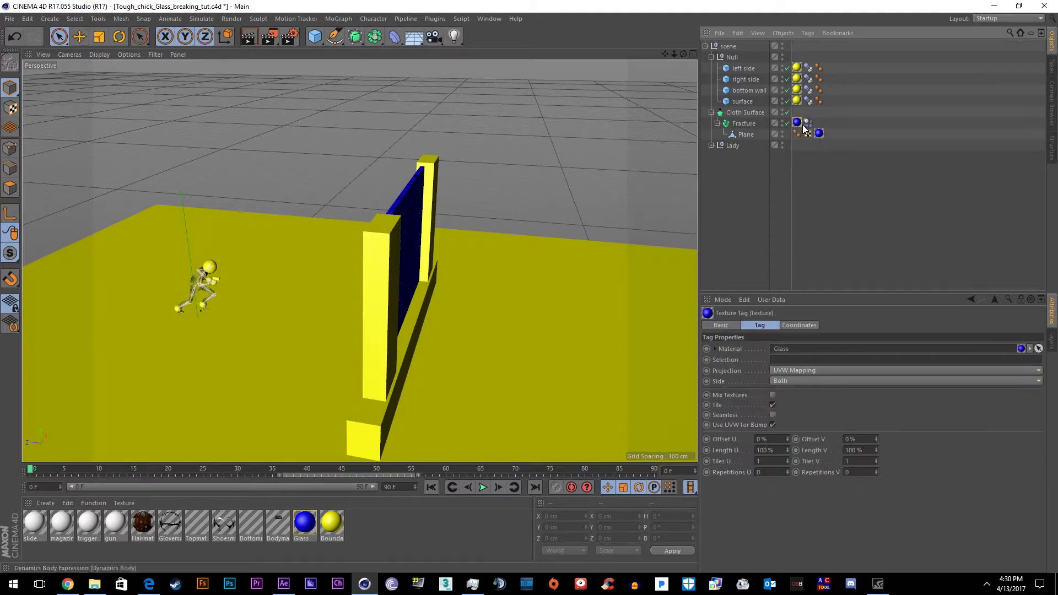
click(712, 113)
Collapse the object hierarchy and bring up the export folder in Explorer
click(712, 123)
click(712, 123)
click(712, 58)
click(708, 47)
key(alt+Tab)
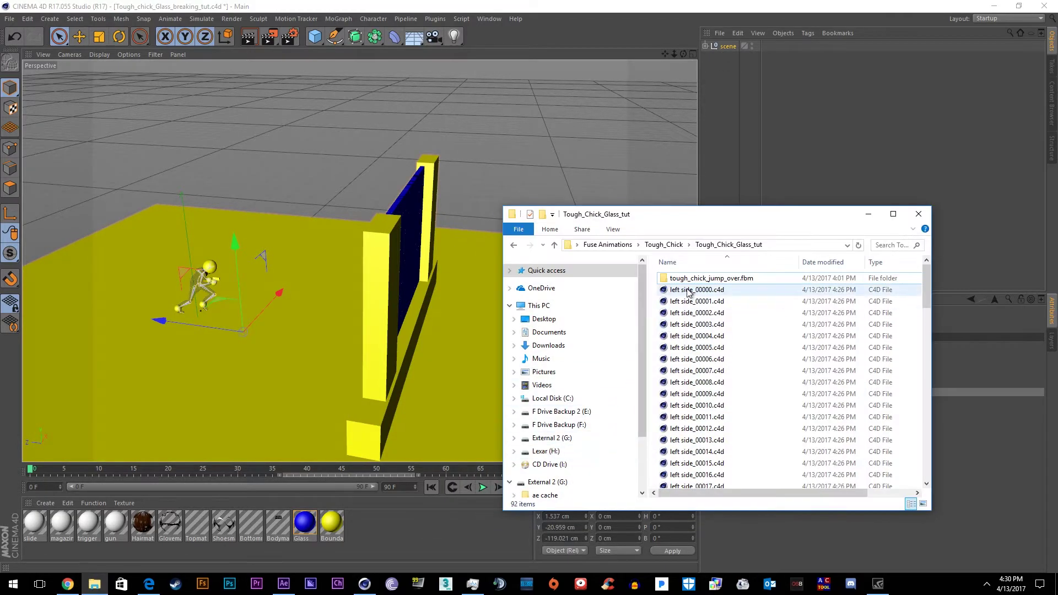
scroll(693, 400, down, 7)
scroll(693, 400, down, 15)
Delete the stray left side export files to the Recycle Bin
shift+click(697, 482)
key(Delete)
key(Return)
Export the scene per frame with SteadyBAKE xREC into the Tough_Chick_Glass_tut folder
click(435, 19)
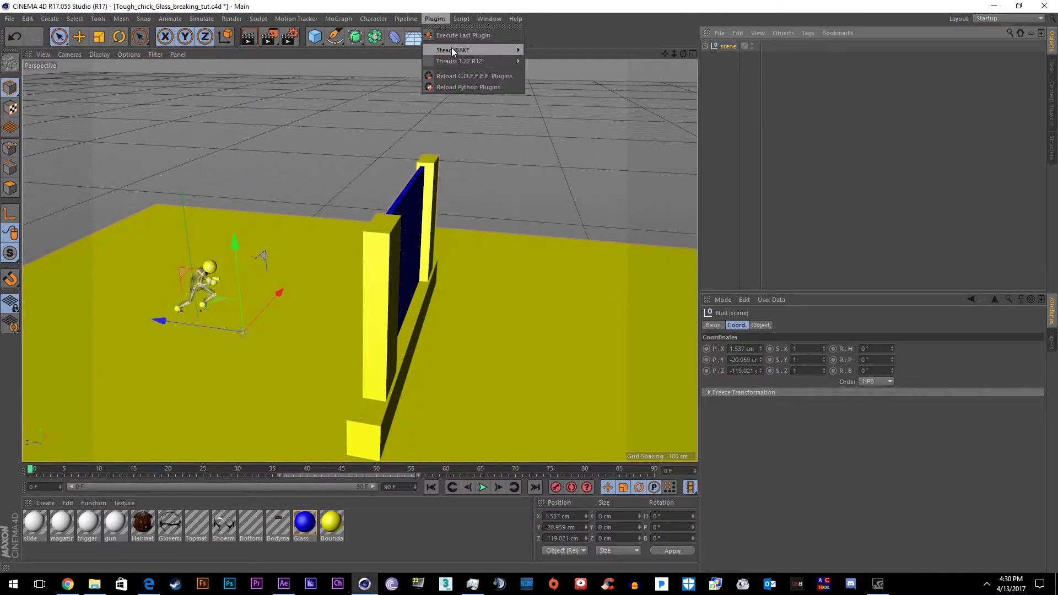
mouse_move(450, 51)
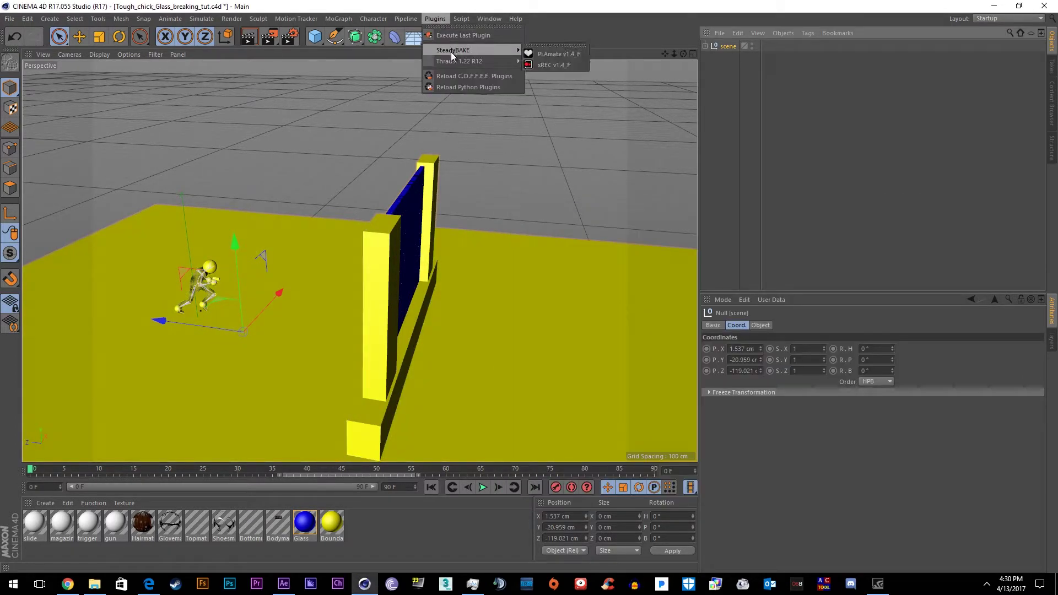
click(523, 53)
click(461, 21)
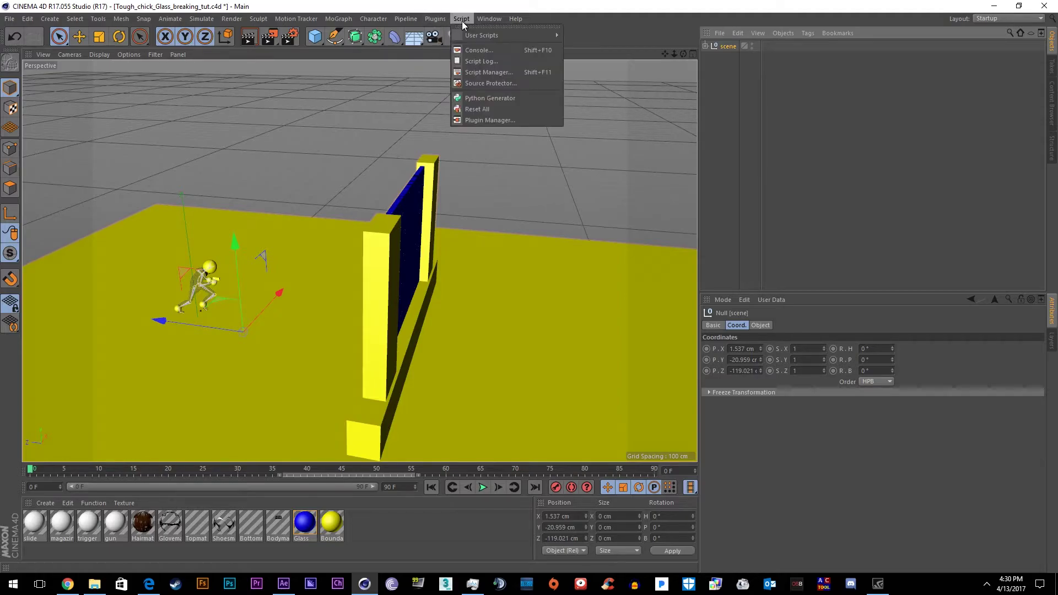
mouse_move(436, 19)
mouse_move(445, 49)
click(562, 65)
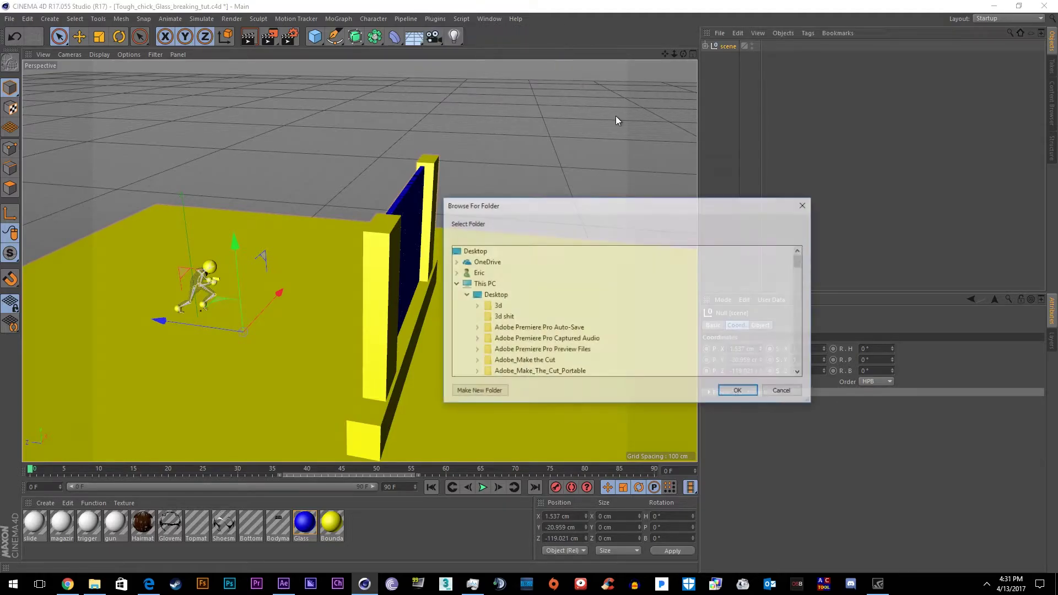
scroll(567, 311, down, 10)
scroll(566, 325, down, 3)
click(562, 318)
scroll(498, 322, up, 2)
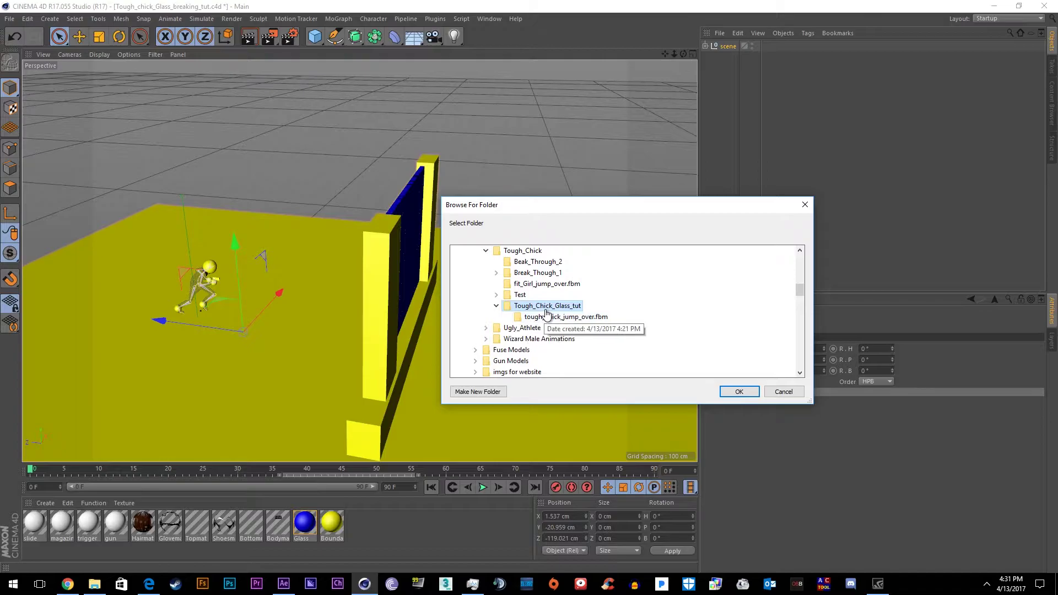
click(736, 392)
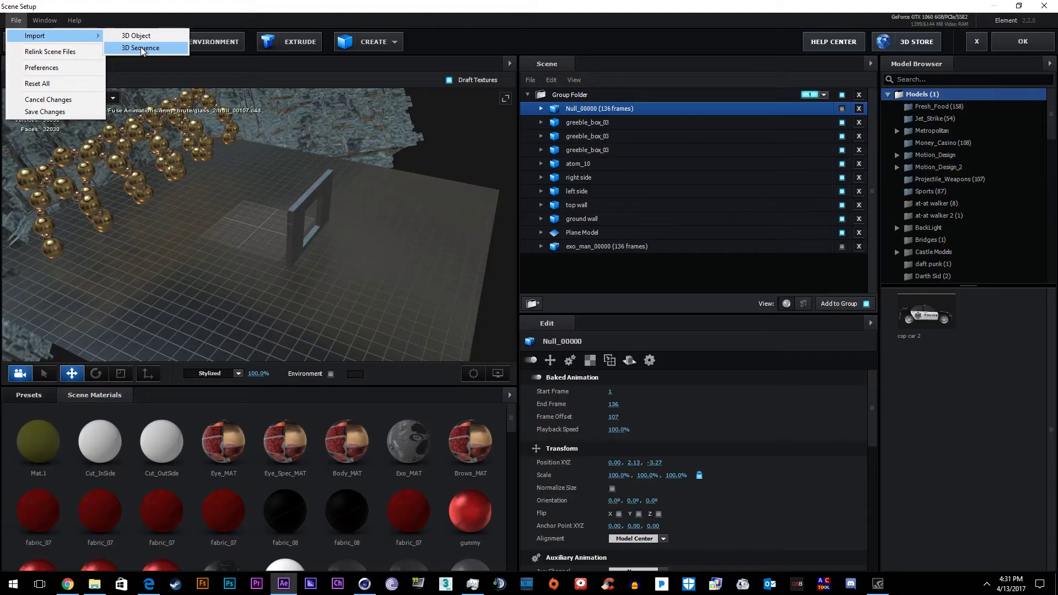
Import the scene_00000.c4d sequence into Element 3D's Scene Setup
click(220, 47)
text(11111111111111111111111111111111111111111111111111111111111111111111111111111111)
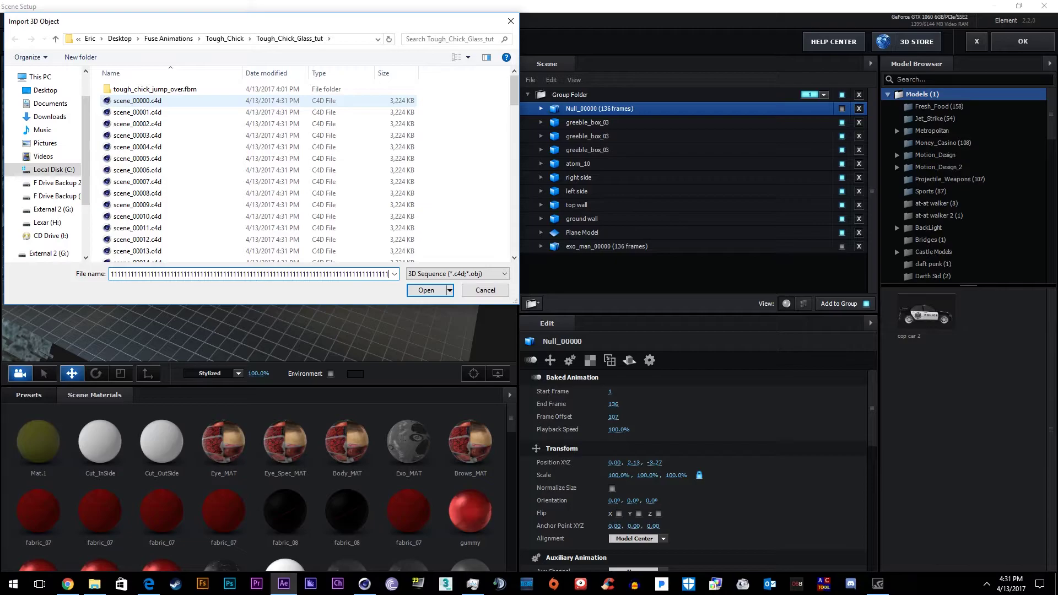
click(137, 100)
key(Return)
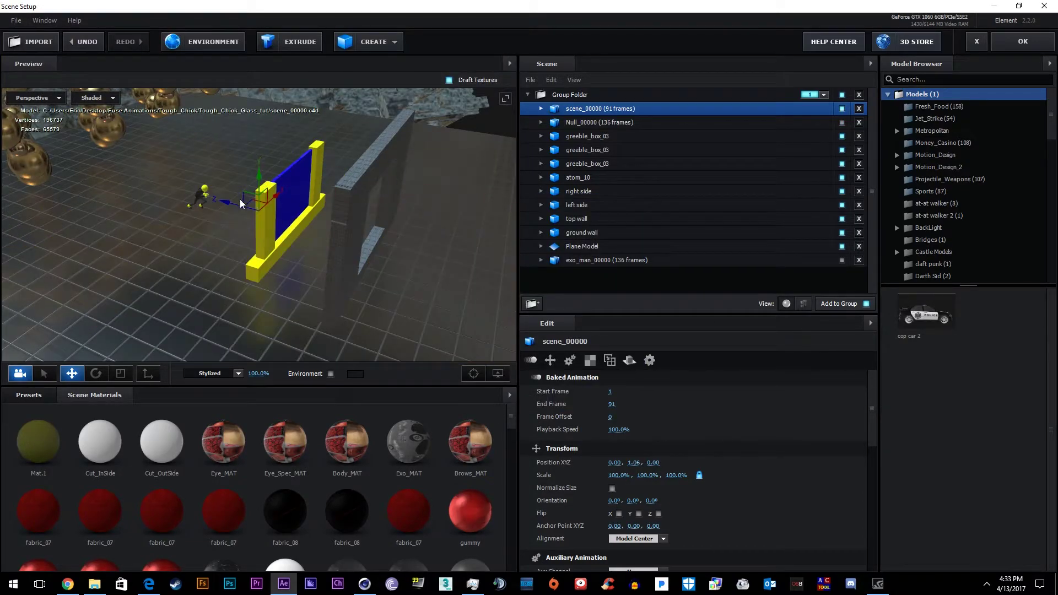
Position the imported model and orbit the preview to face the wall
drag(241, 204, 302, 251)
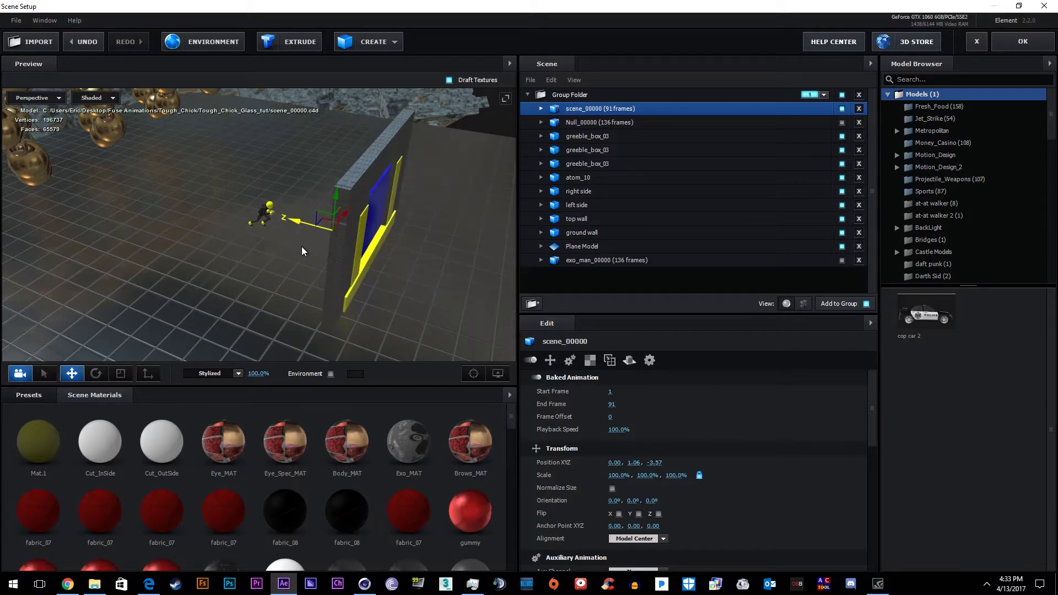
click(236, 155)
drag(236, 154, 322, 194)
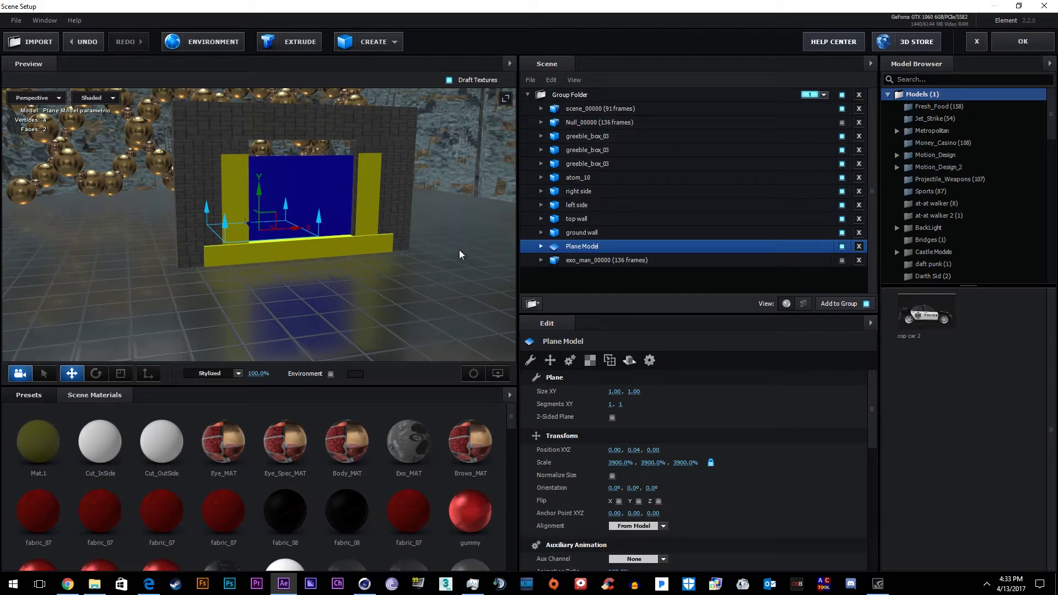
Delete the exo_man model, undoing an accidental right-side pillar move
click(859, 260)
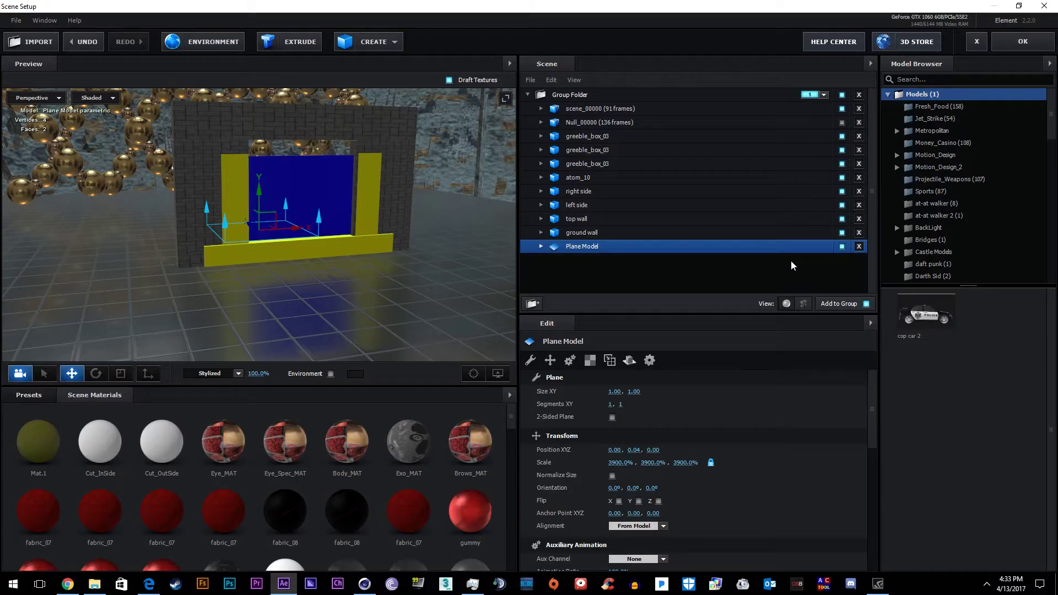
click(243, 193)
drag(252, 195, 290, 218)
key(ctrl+z)
Lower Force Opacity on the right side wall's brick_stones material
click(298, 211)
click(541, 191)
click(598, 205)
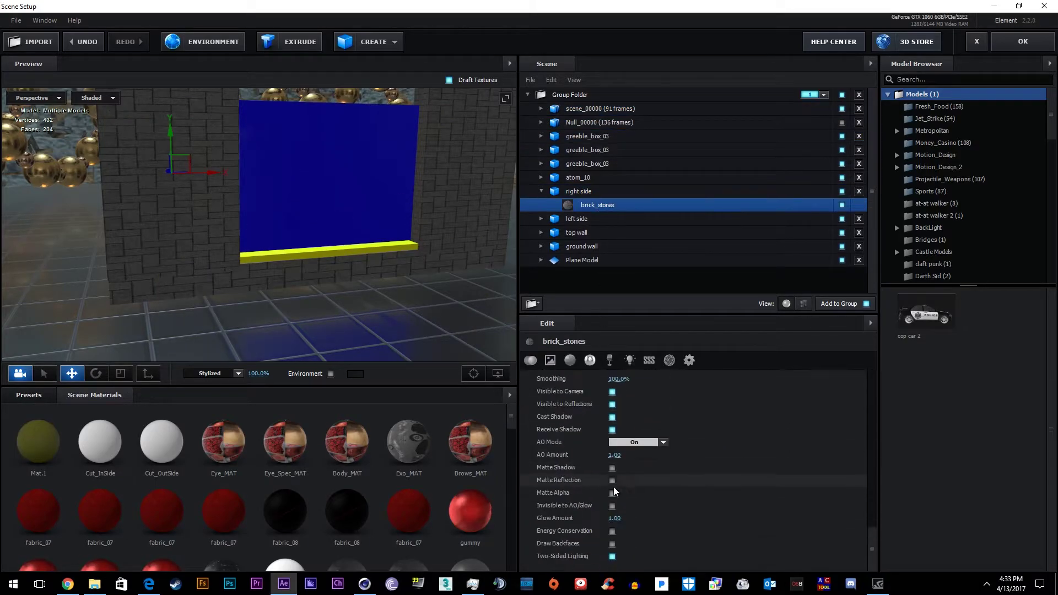
scroll(596, 476, down, 3)
mouse_move(617, 470)
mouse_down()
mouse_move(596, 475)
mouse_move(616, 475)
mouse_up()
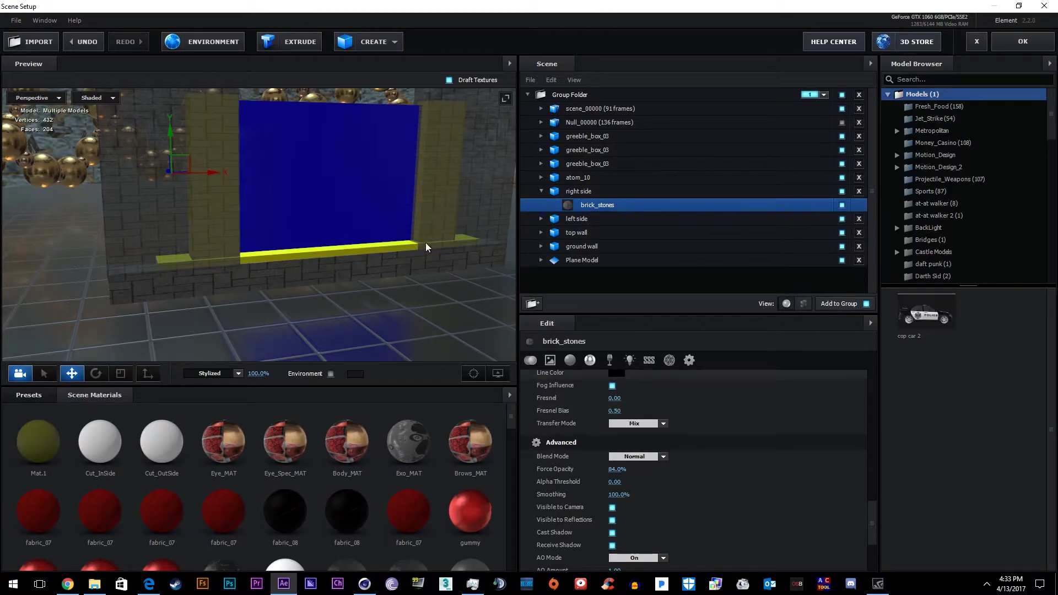
Orbit to face the wall and select the right side and ground wall brick_stones materials
click(371, 292)
drag(370, 292, 308, 248)
click(576, 219)
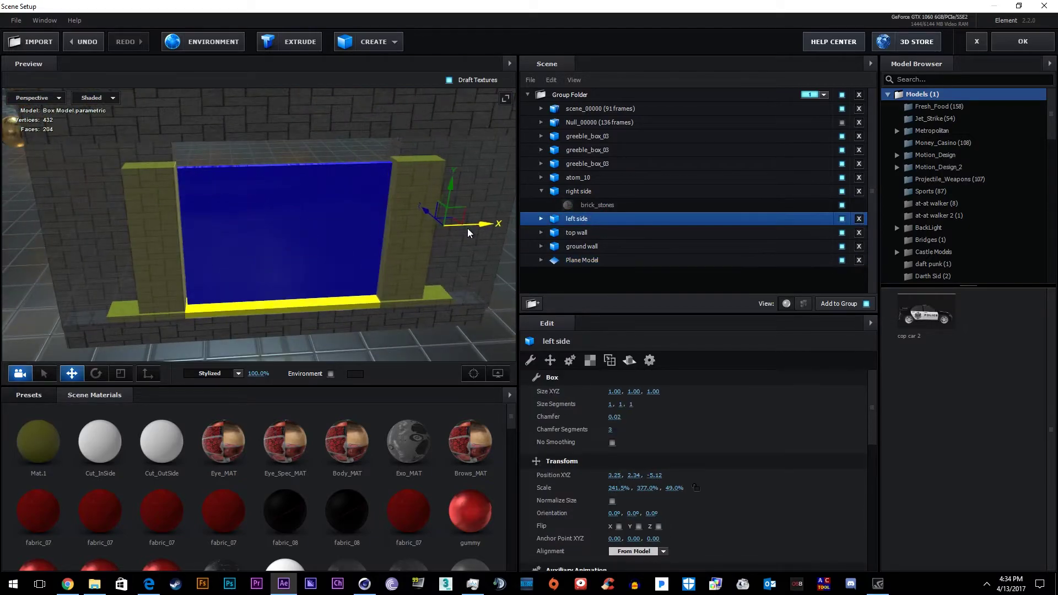
click(579, 191)
drag(192, 223, 370, 298)
click(371, 298)
click(597, 205)
click(542, 191)
click(544, 223)
click(541, 233)
click(598, 246)
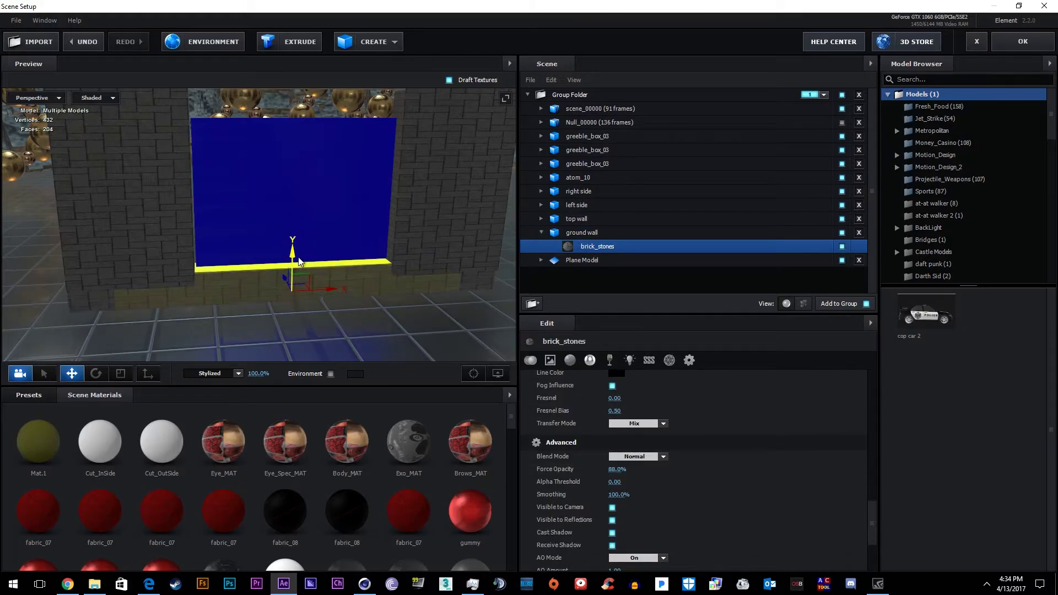
Reframe the preview and select scene_00000's Boundaires material
click(290, 292)
drag(290, 292, 286, 237)
click(577, 220)
scroll(613, 439, down, 2)
click(582, 232)
click(541, 108)
click(595, 122)
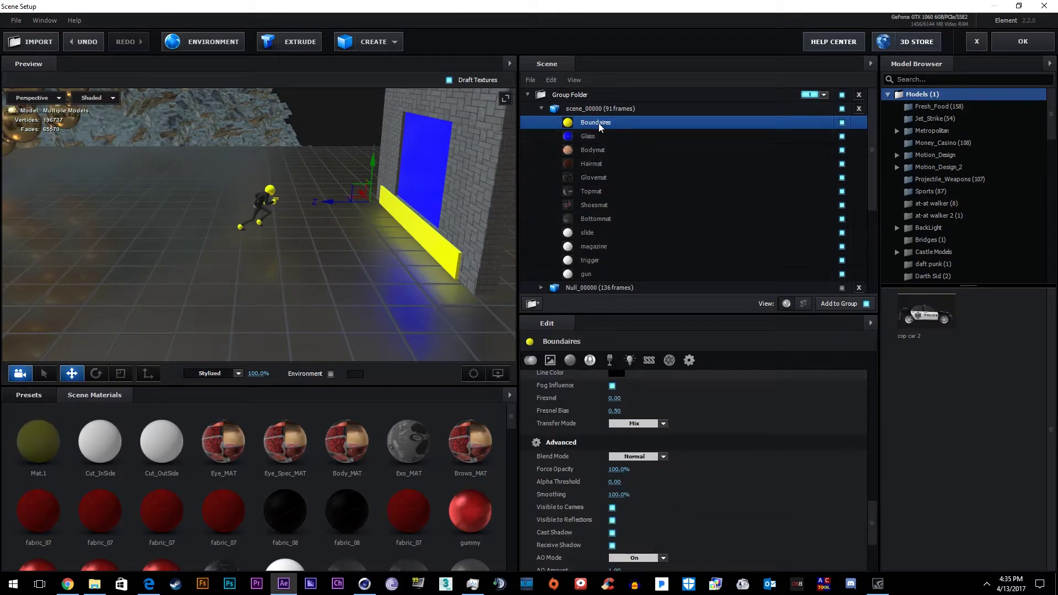
Drag the Boundaires material's Force Opacity from 100% to 0%
scroll(653, 468, down, 2)
scroll(647, 478, up, 2)
drag(613, 470, 184, 455)
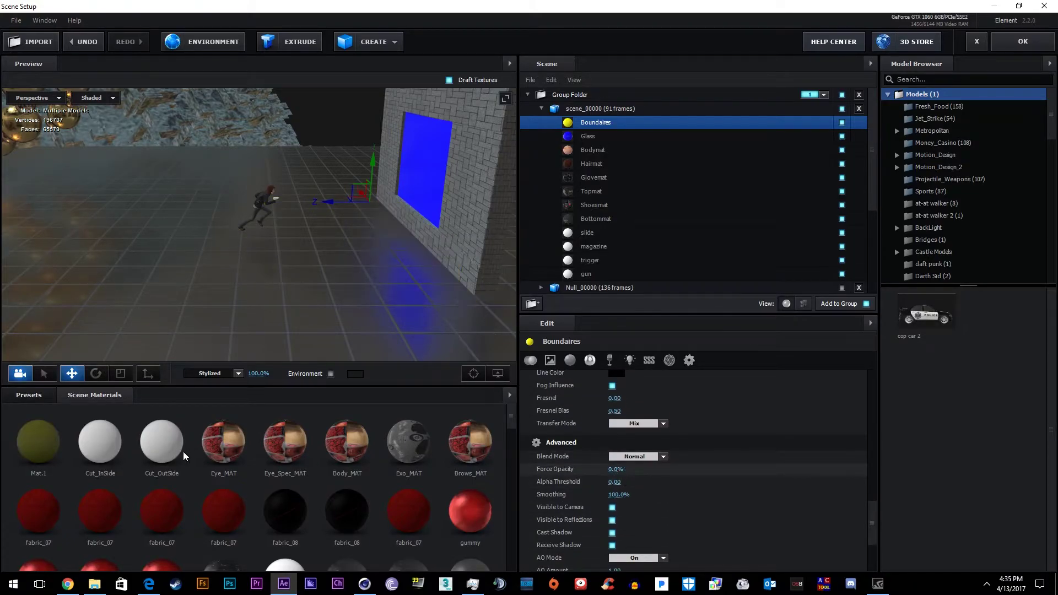
Inspect the gun slide's material and pull the preview back to the wall
scroll(286, 229, up, 3)
click(292, 223)
scroll(366, 232, up, 2)
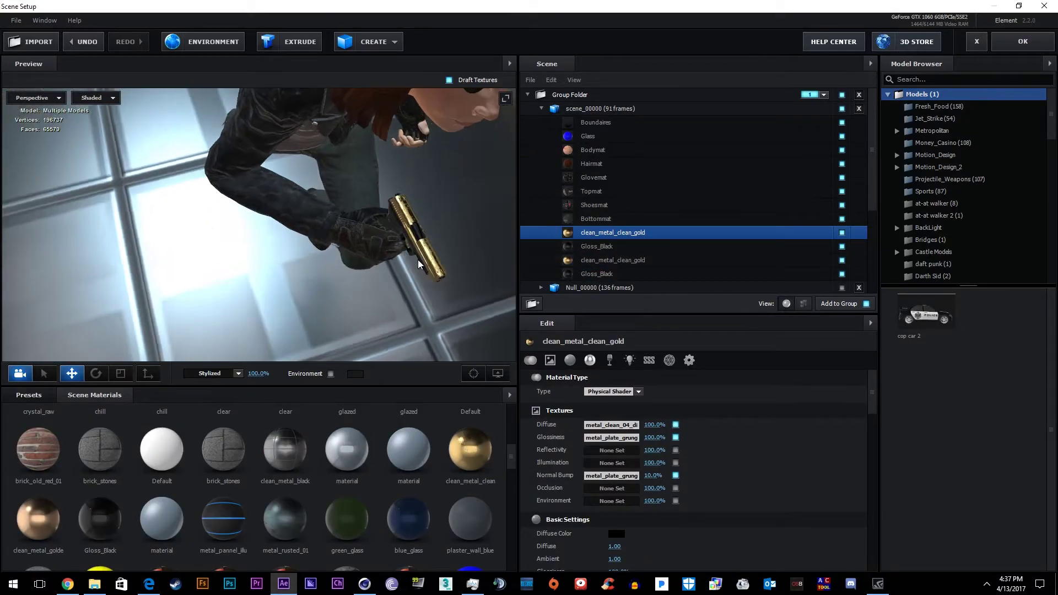
drag(424, 264, 452, 270)
Apply the Pro_Shaders_2 Translucent icy chill preset to the window's Glass material
click(339, 212)
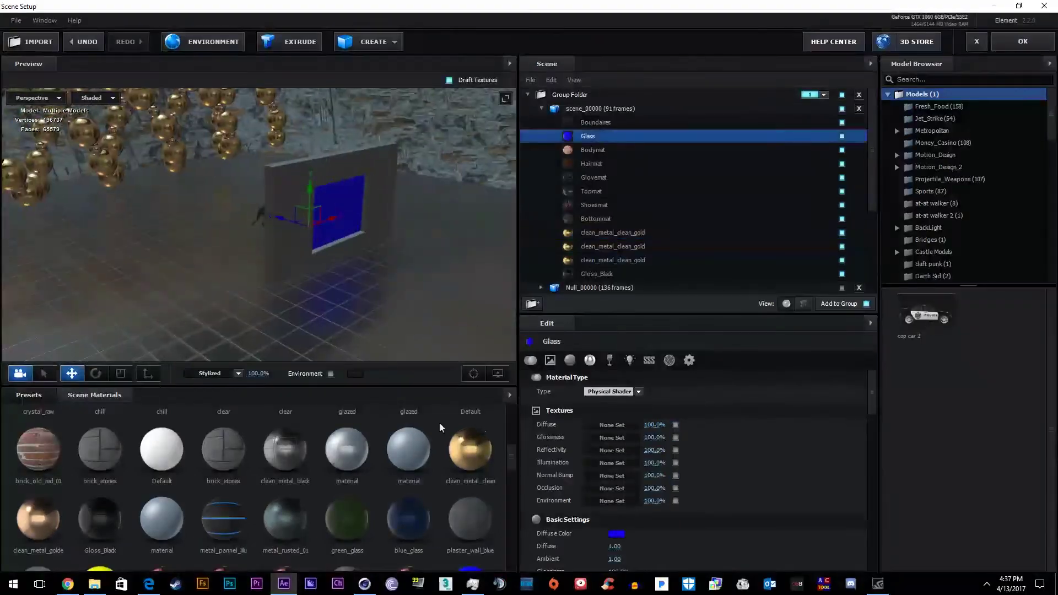
click(29, 395)
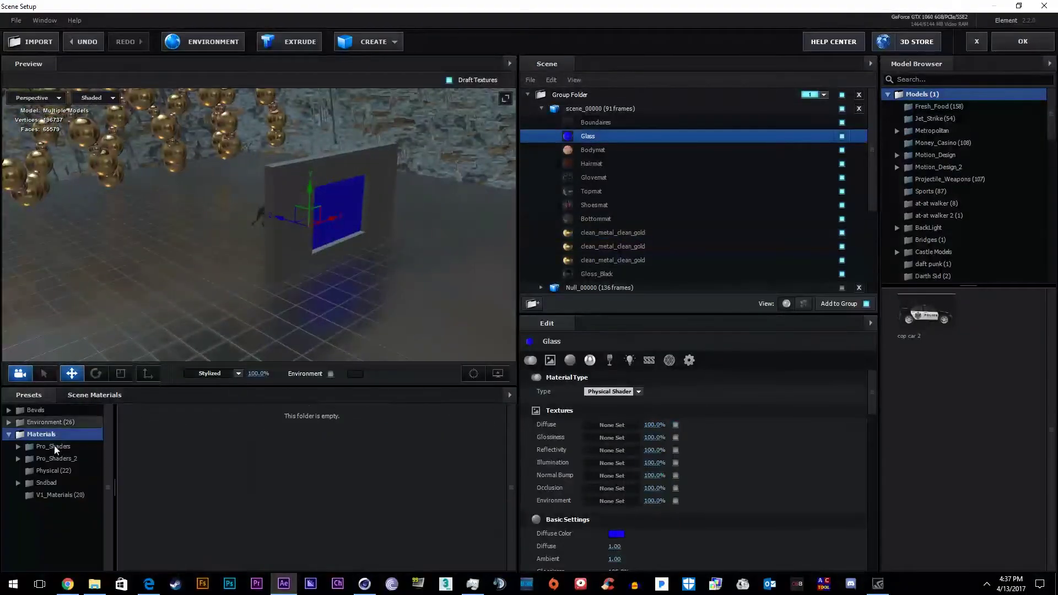
click(18, 458)
scroll(68, 490, down, 3)
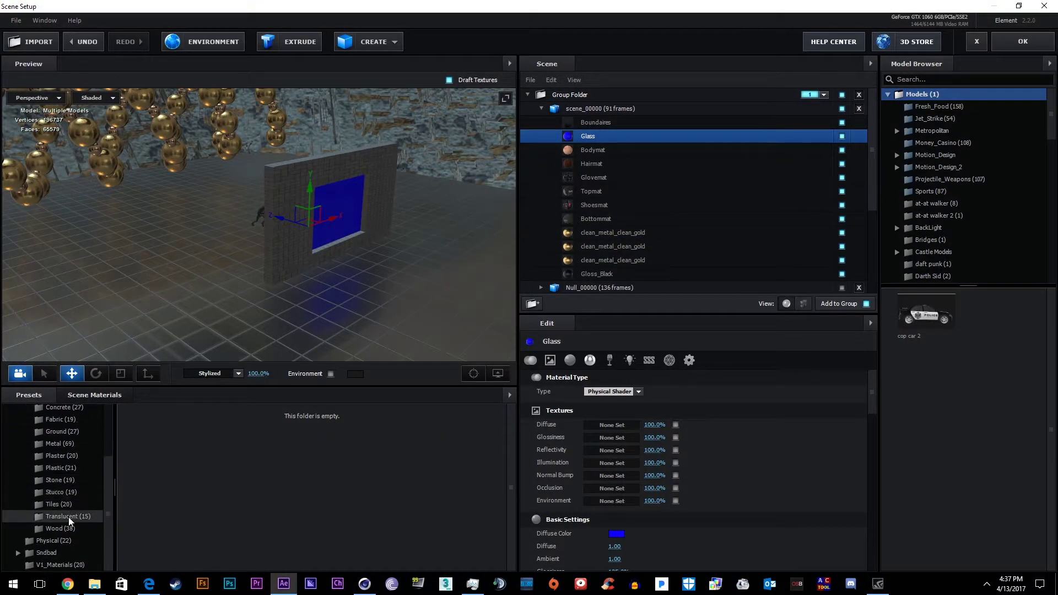
click(70, 517)
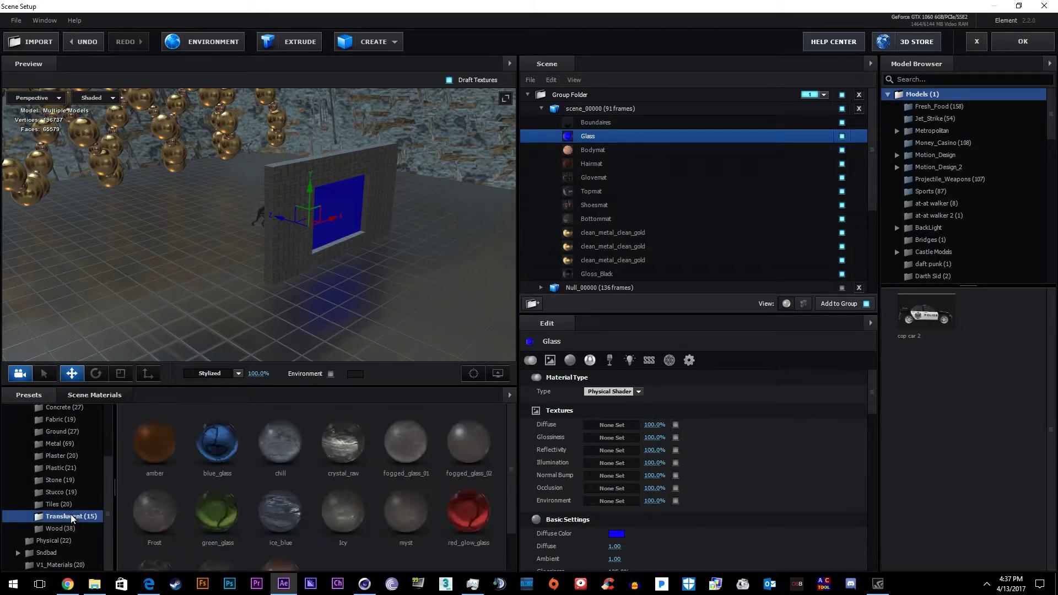
scroll(319, 496, down, 1)
scroll(372, 494, up, 1)
scroll(221, 496, down, 1)
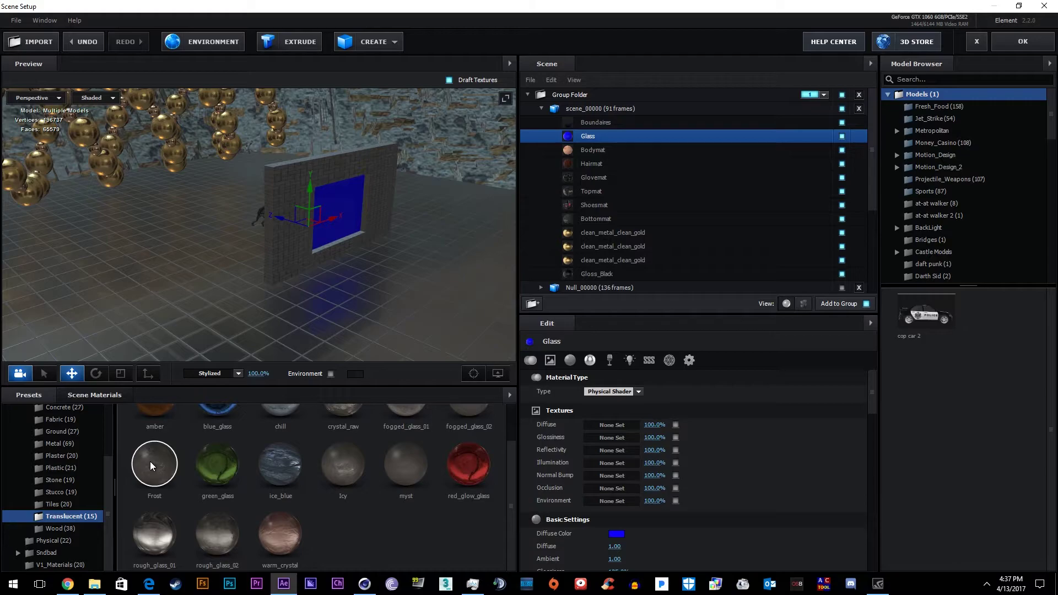
scroll(276, 467, up, 1)
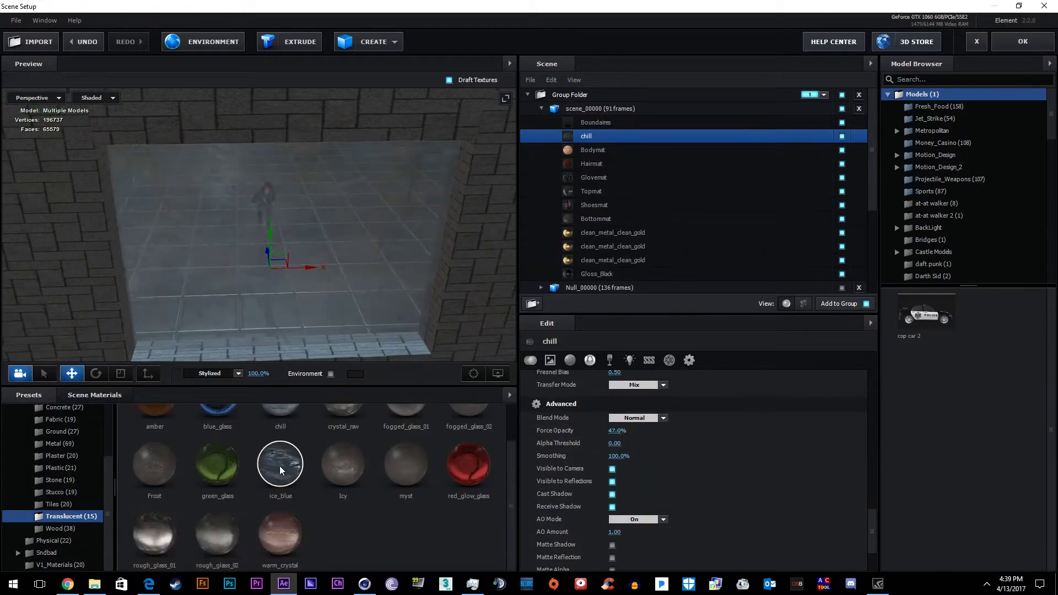
click(283, 483)
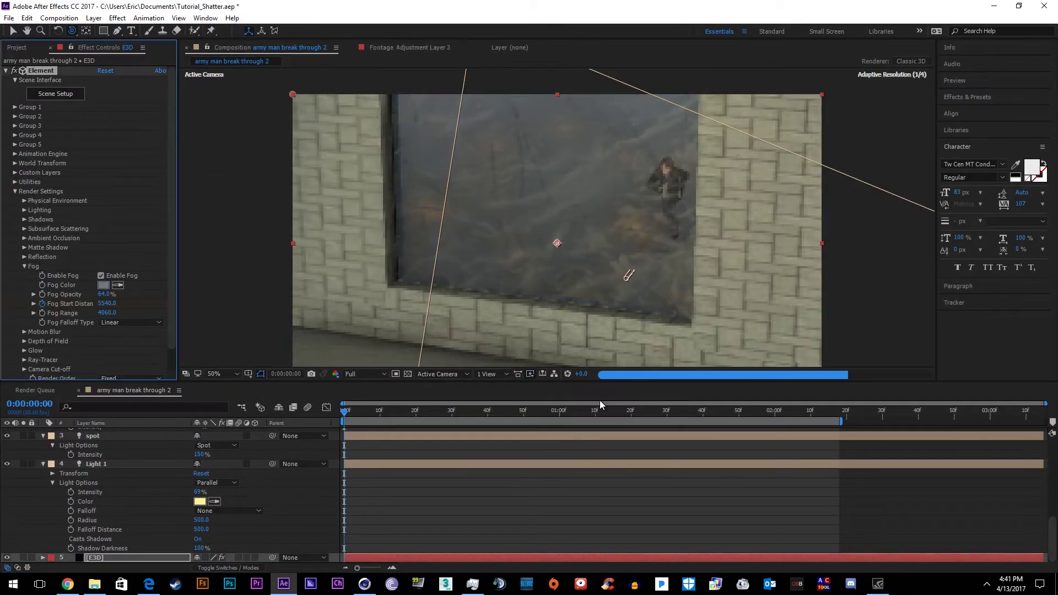
Scrub the timeline through the shatter to around frame 34
click(576, 411)
drag(576, 411, 543, 413)
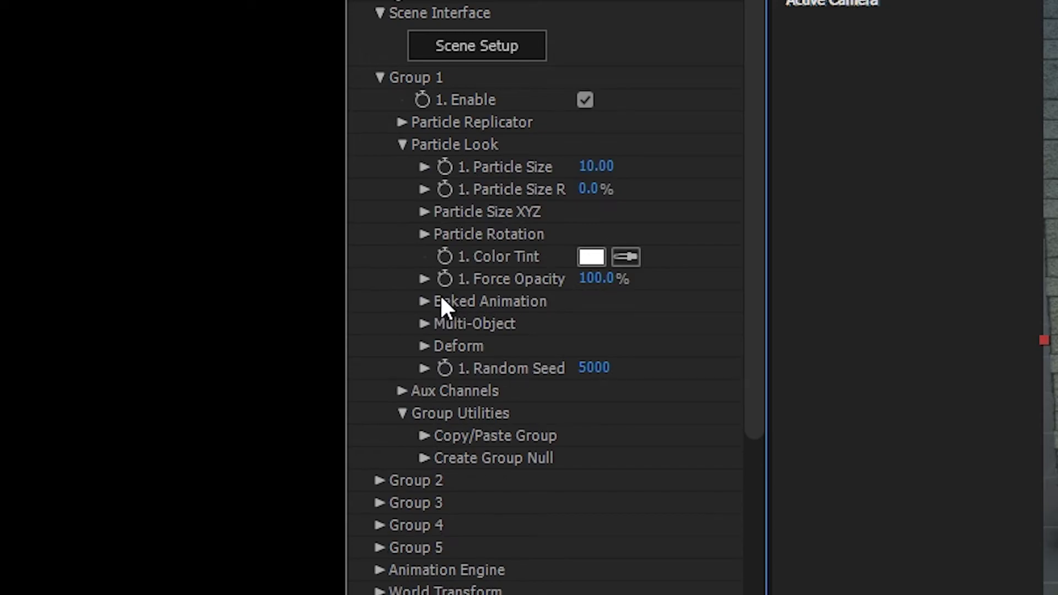
Set baked animation Playback Speed to 50%, shorten the work area and preview it
click(434, 302)
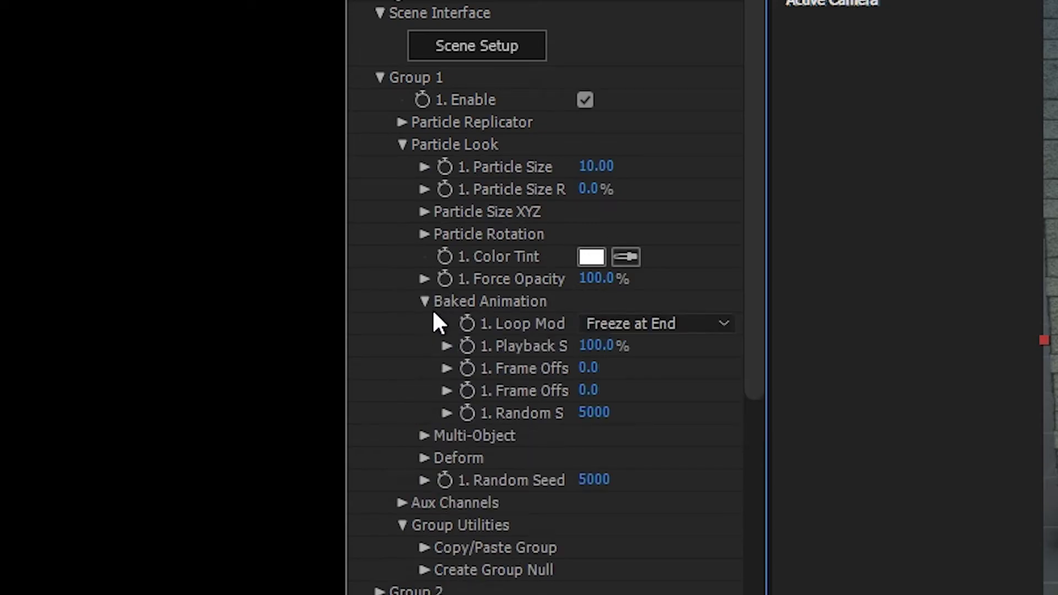
click(605, 347)
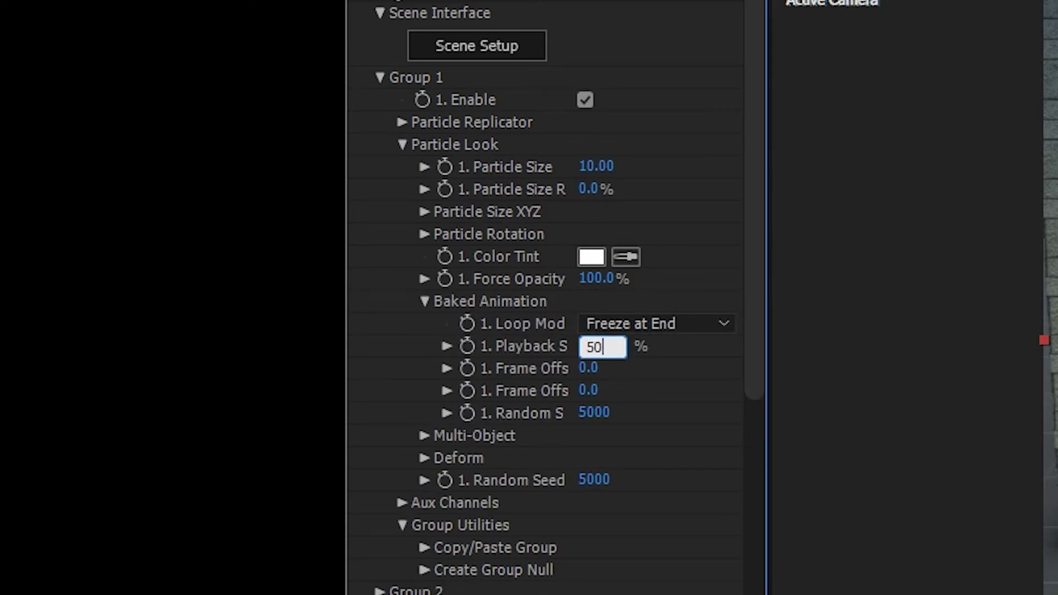
key(Return)
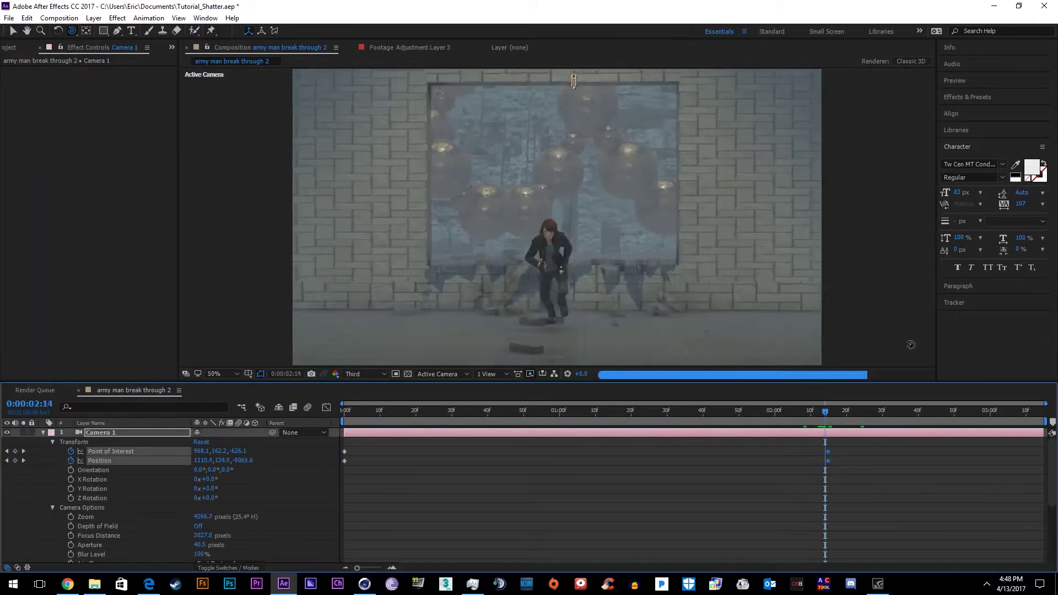
drag(1046, 421, 833, 421)
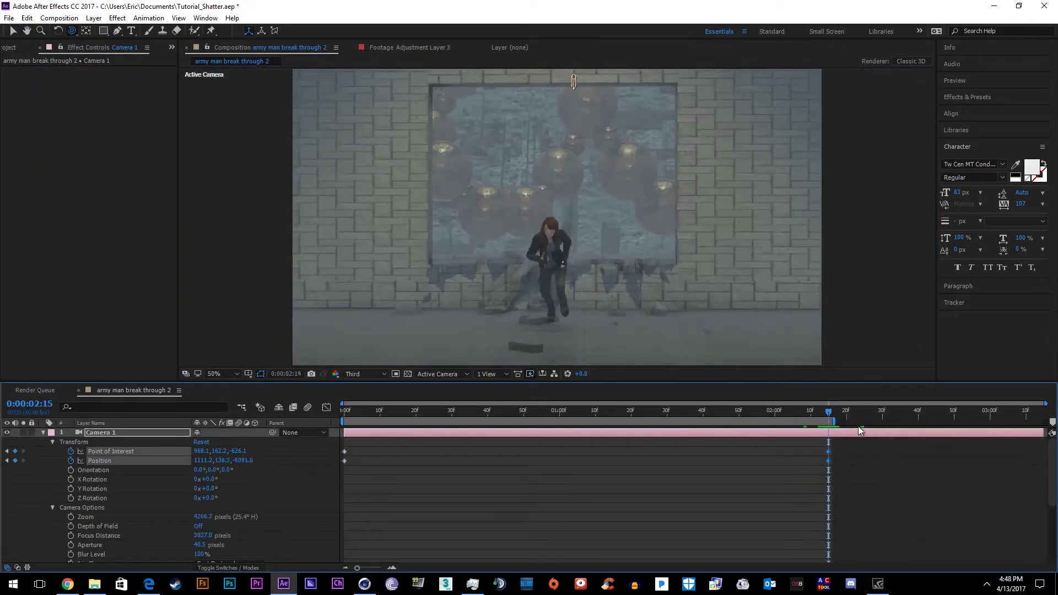
key(space)
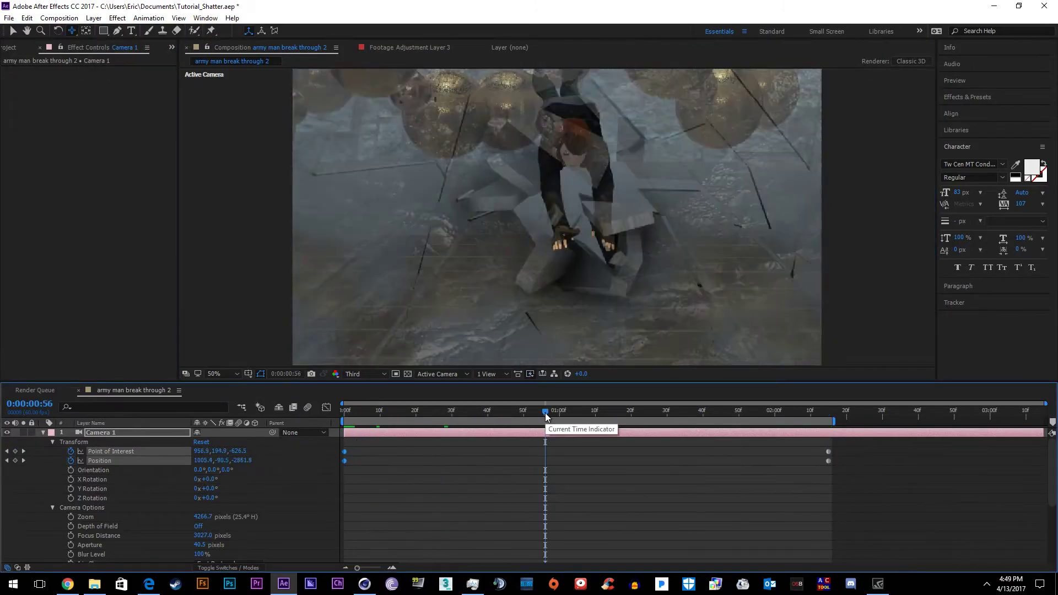
Review the E3D and camera layers and check the baked animation's Loop Mode options
scroll(557, 465, down, 5)
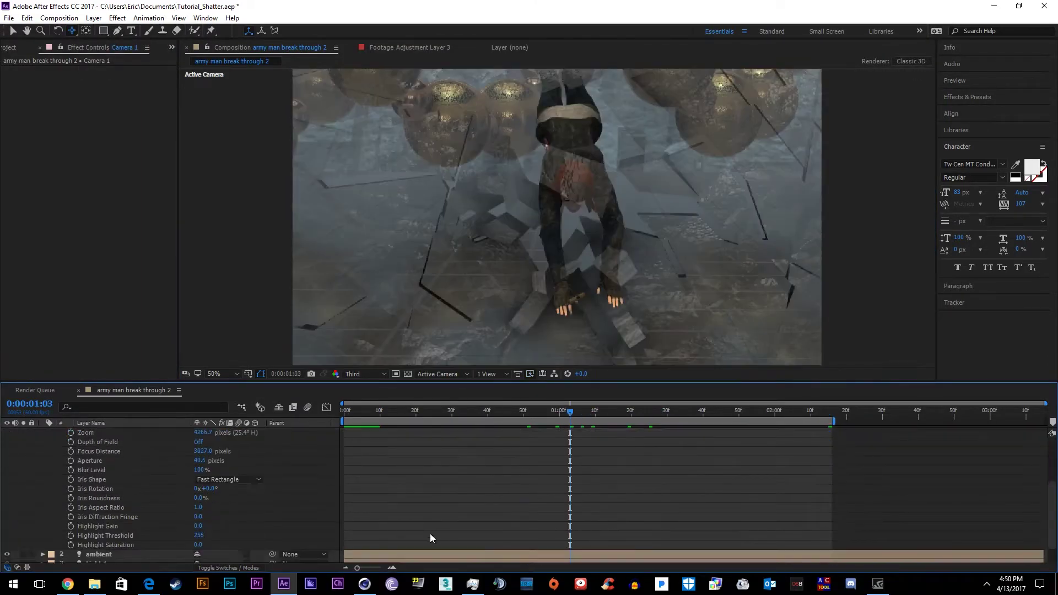
click(620, 454)
scroll(617, 455, up, 5)
click(639, 501)
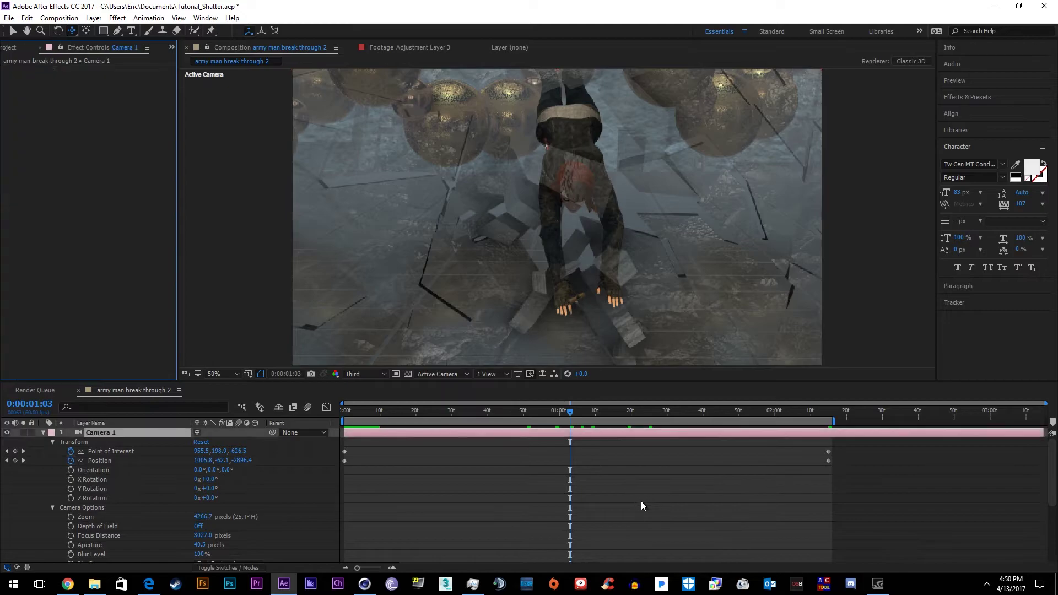
scroll(577, 478, down, 4)
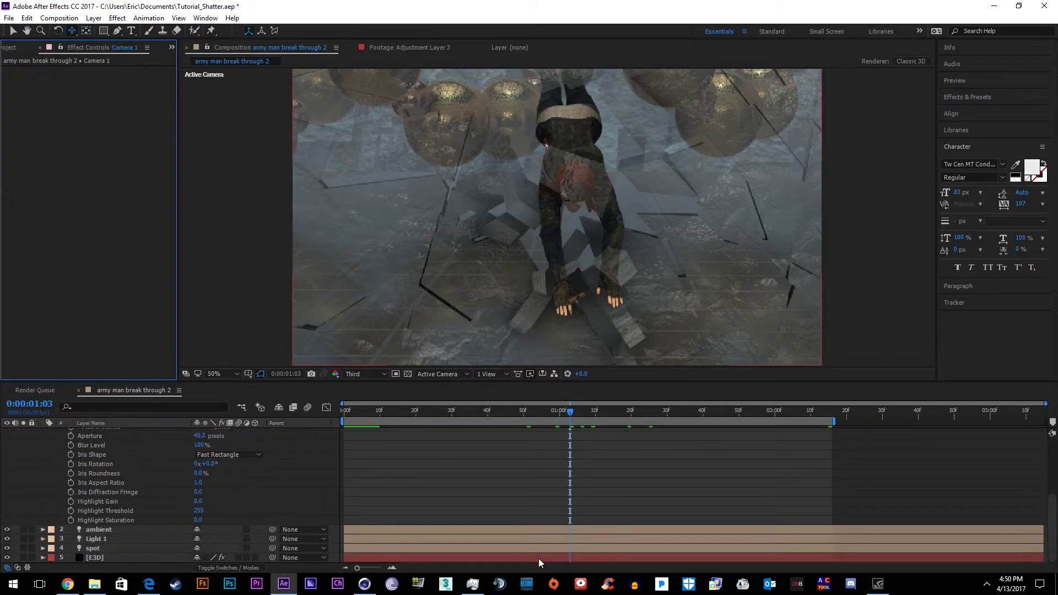
scroll(395, 489, up, 4)
scroll(364, 495, down, 5)
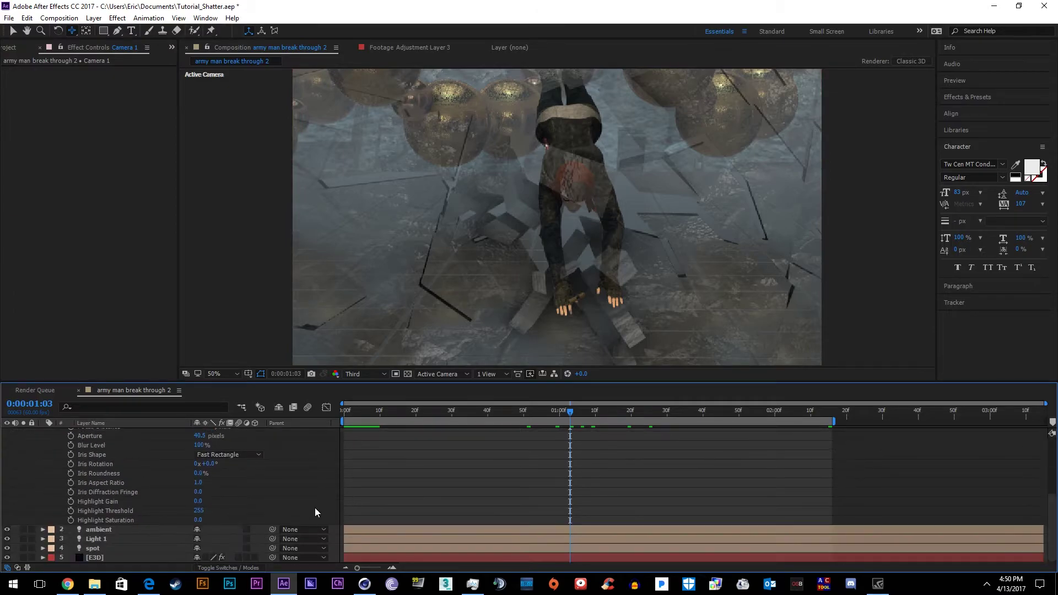
click(115, 558)
click(143, 209)
Commit the E3D layer's Playback Speed at 0% one frame later
click(147, 177)
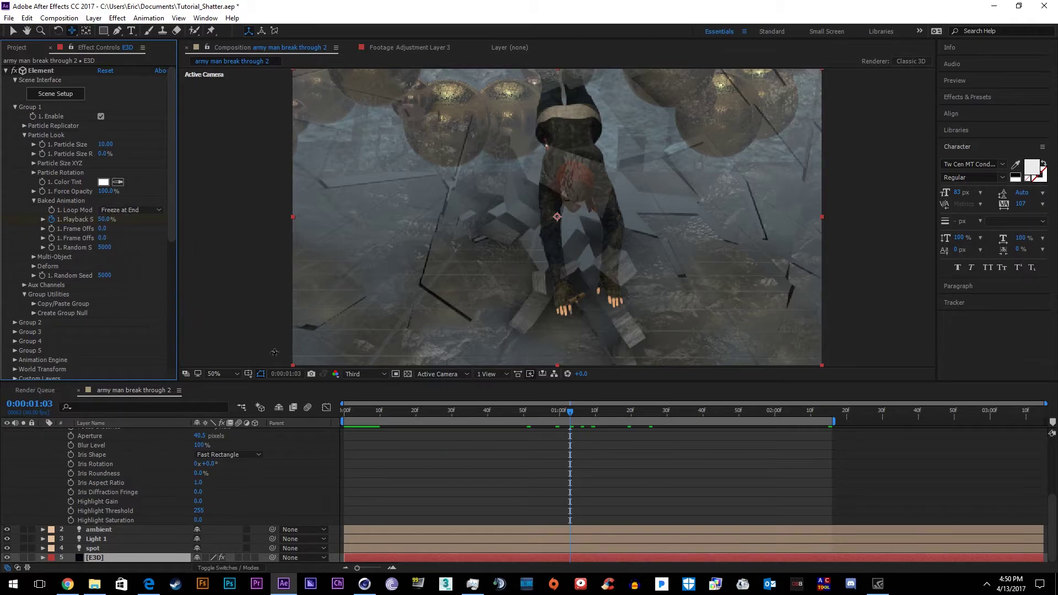
key(Page_Down)
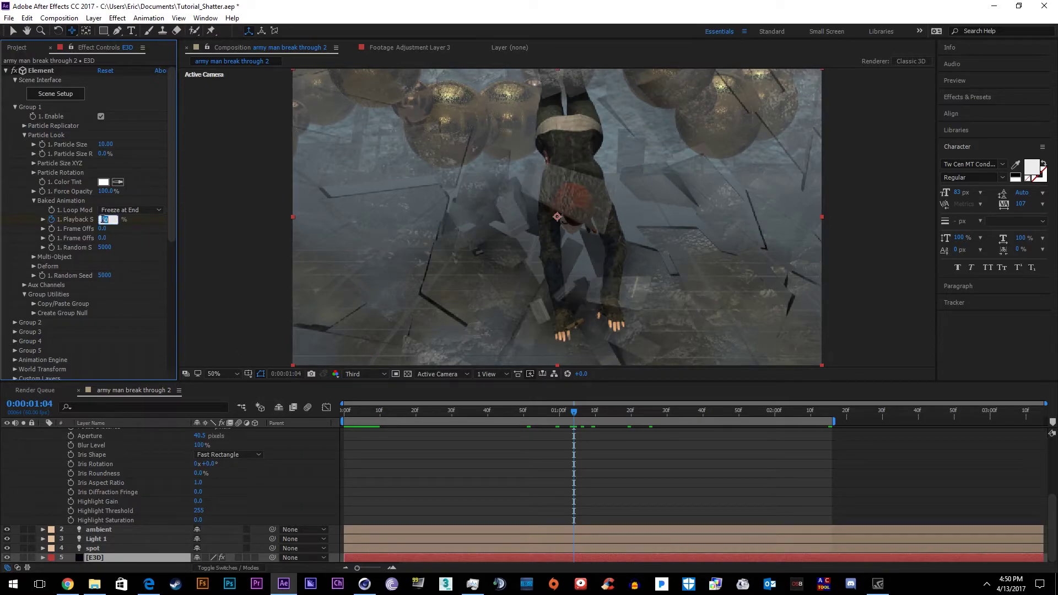
click(224, 299)
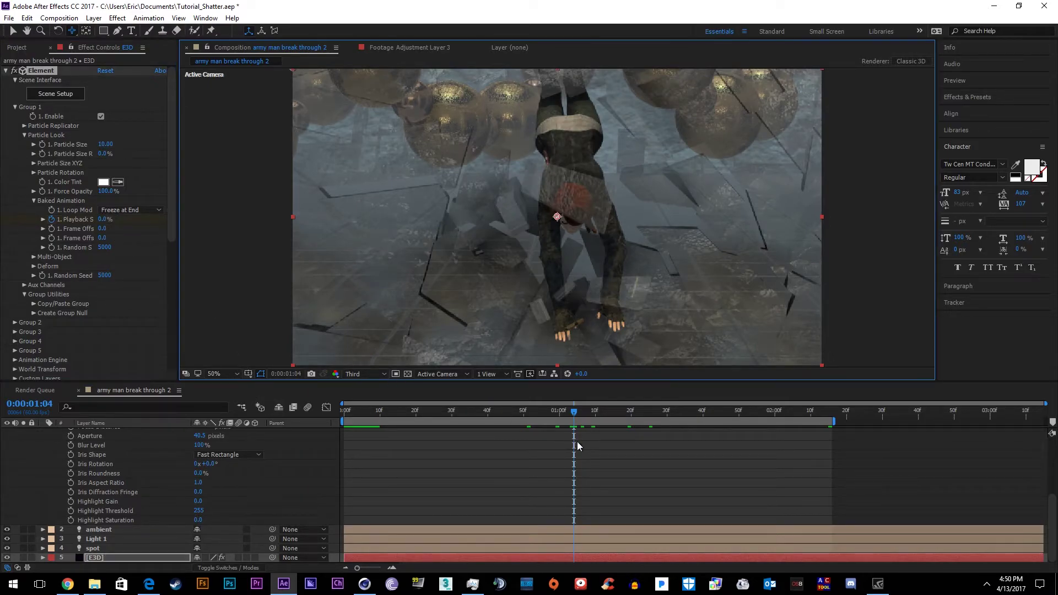
key(KP_1)
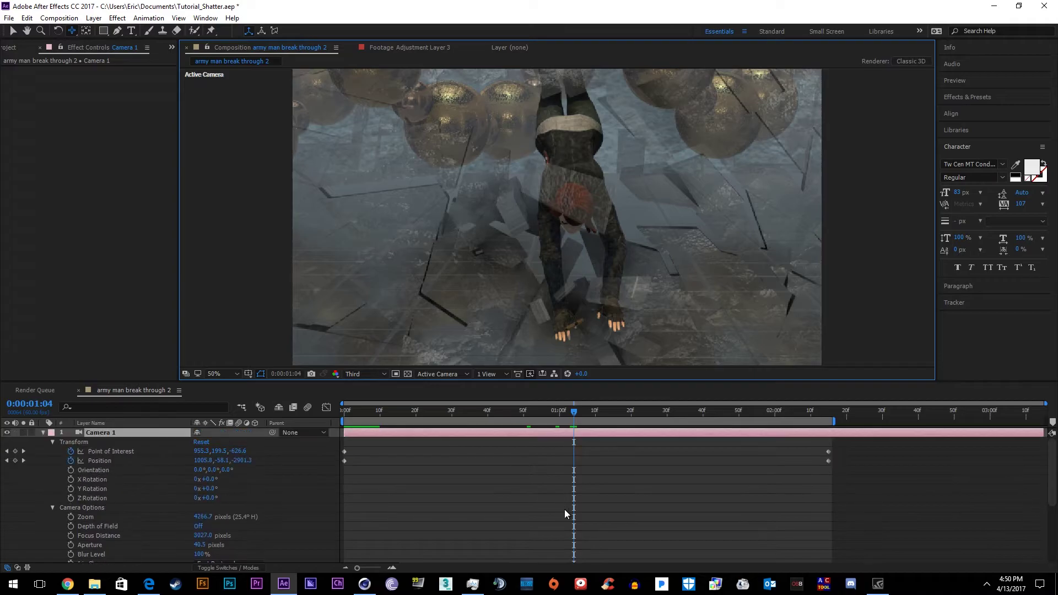
click(575, 500)
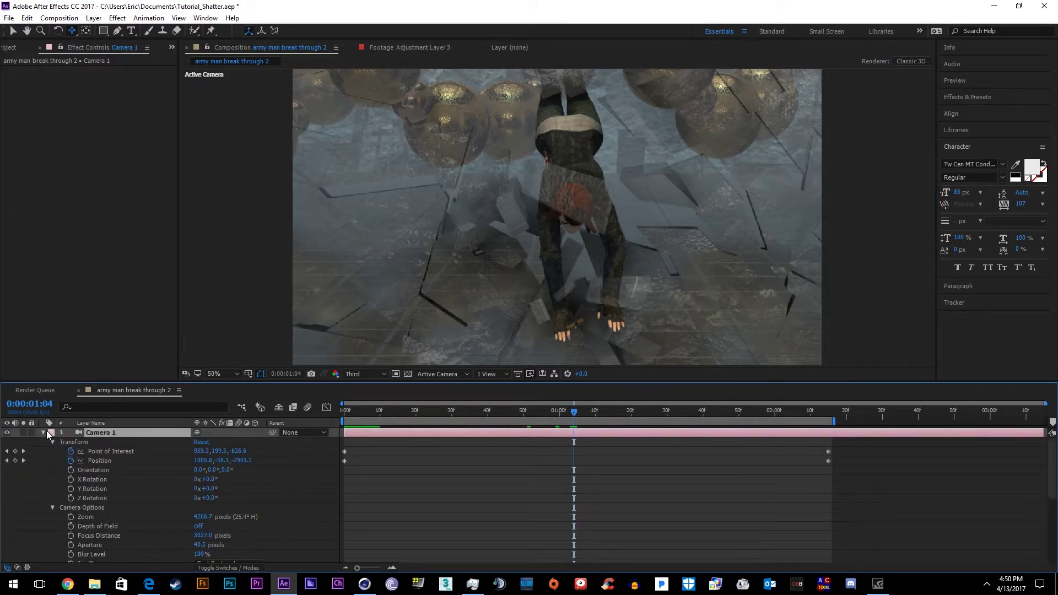
Paste a 50% Playback Speed keyframe at 02:00 and extend the work area across the comp
click(44, 432)
click(572, 489)
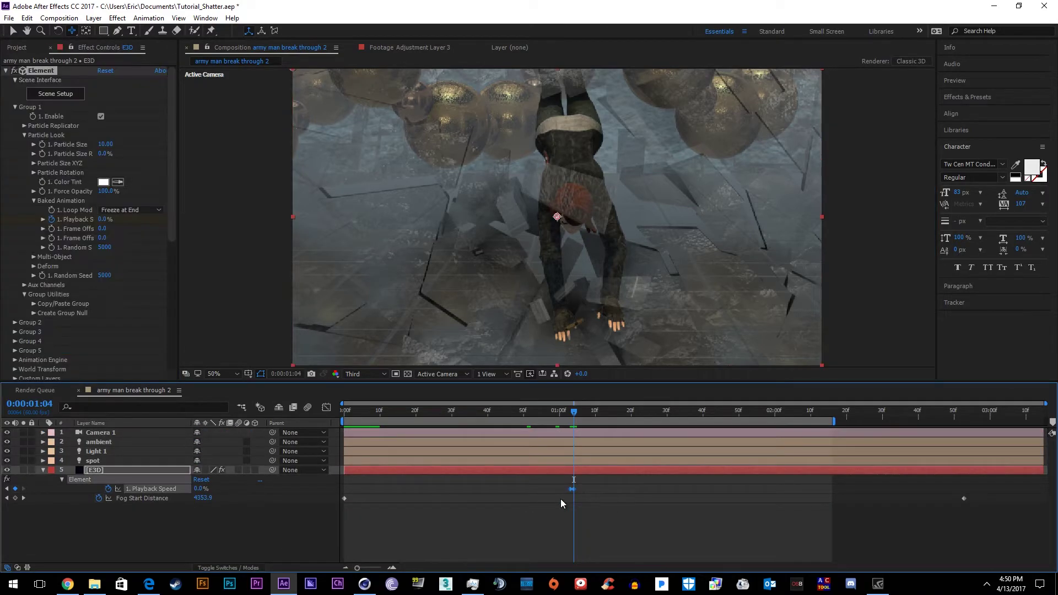
drag(573, 411, 1045, 422)
key(ctrl+v)
drag(964, 498, 1043, 498)
Reveal Camera 1's keyframes and time-reverse the keyframes selected at 02:00
click(658, 438)
key(u)
click(777, 507)
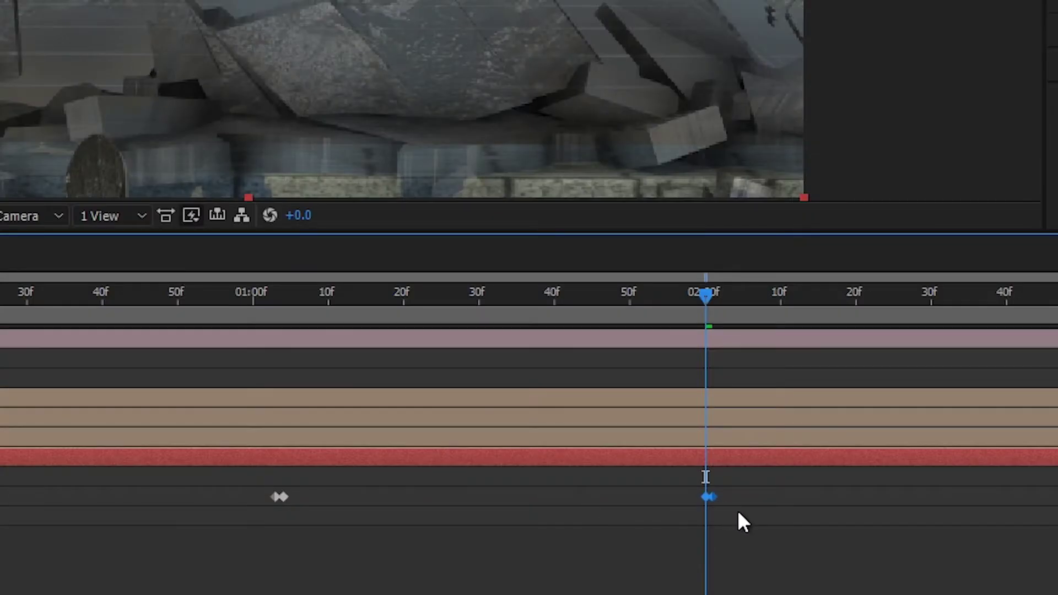
drag(741, 484, 700, 517)
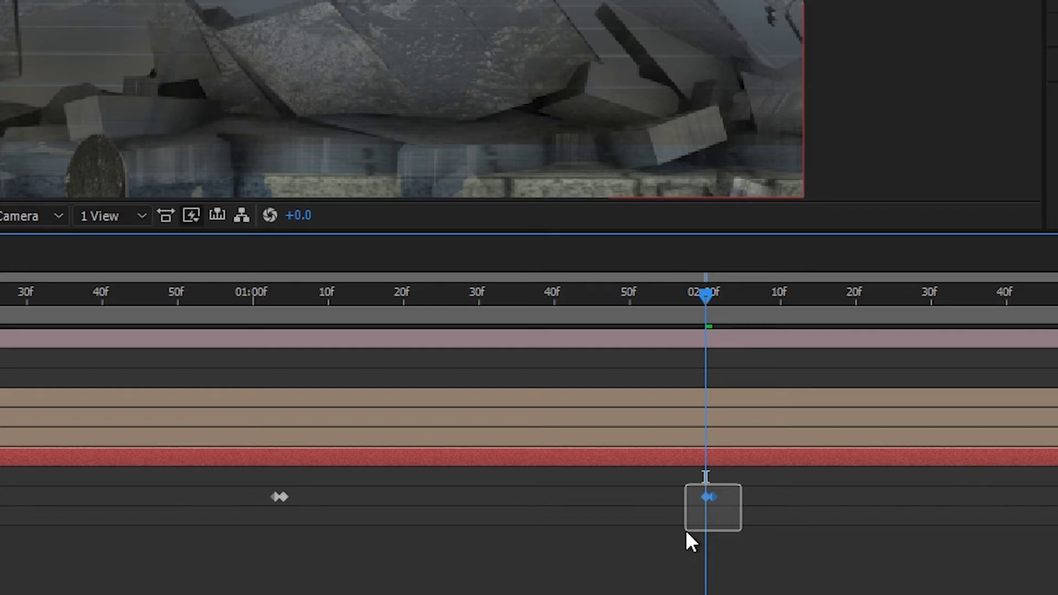
drag(686, 530, 686, 530)
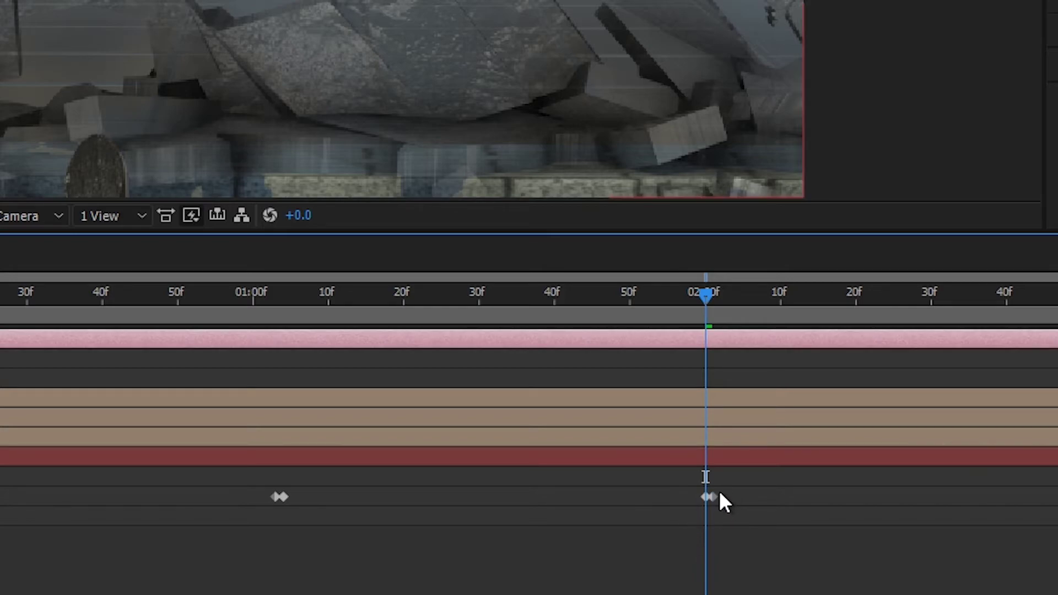
right_click(707, 495)
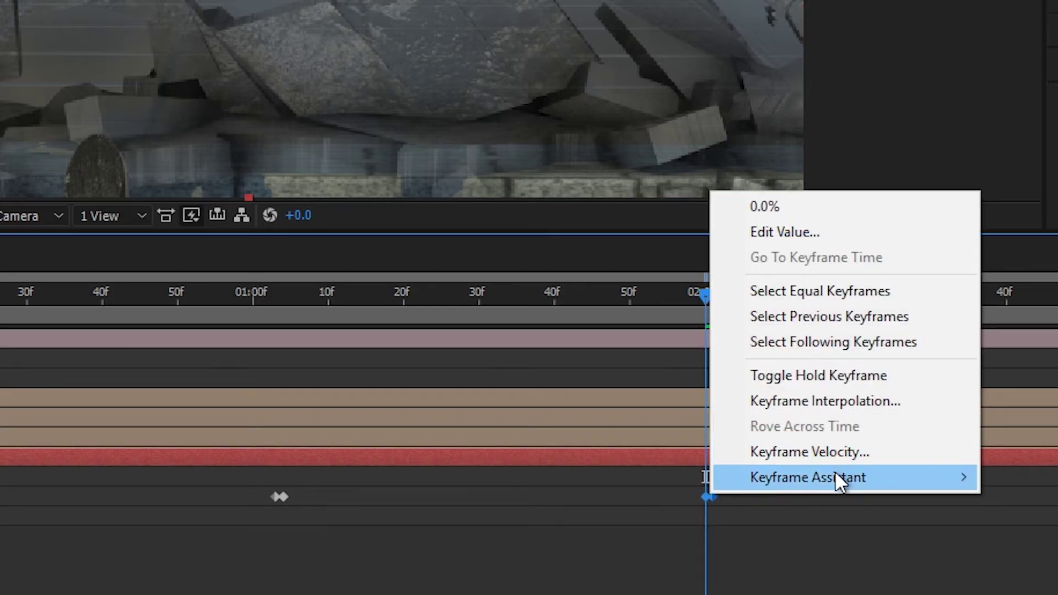
mouse_move(836, 477)
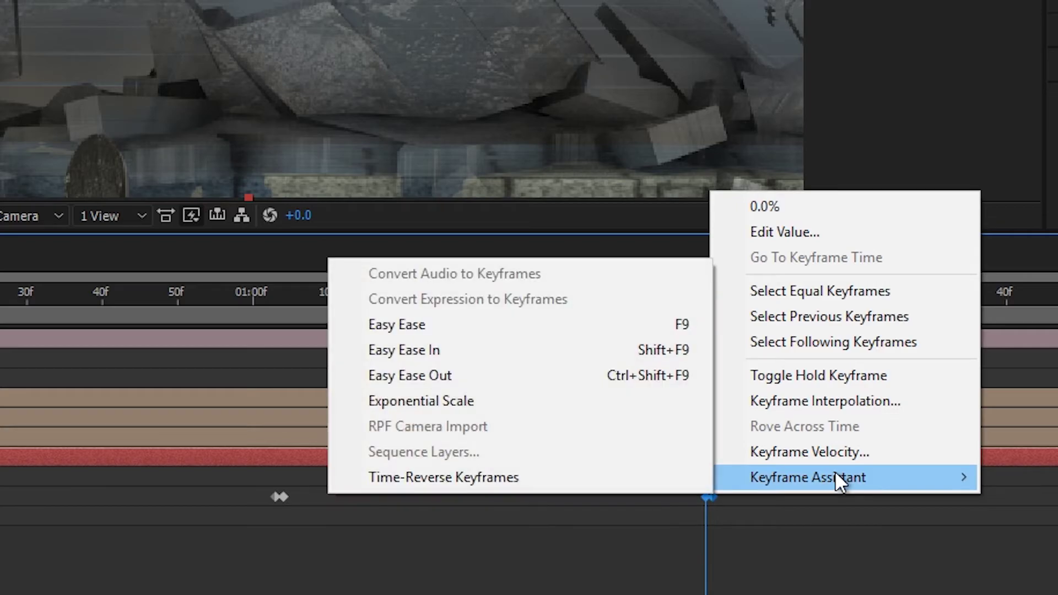
click(490, 477)
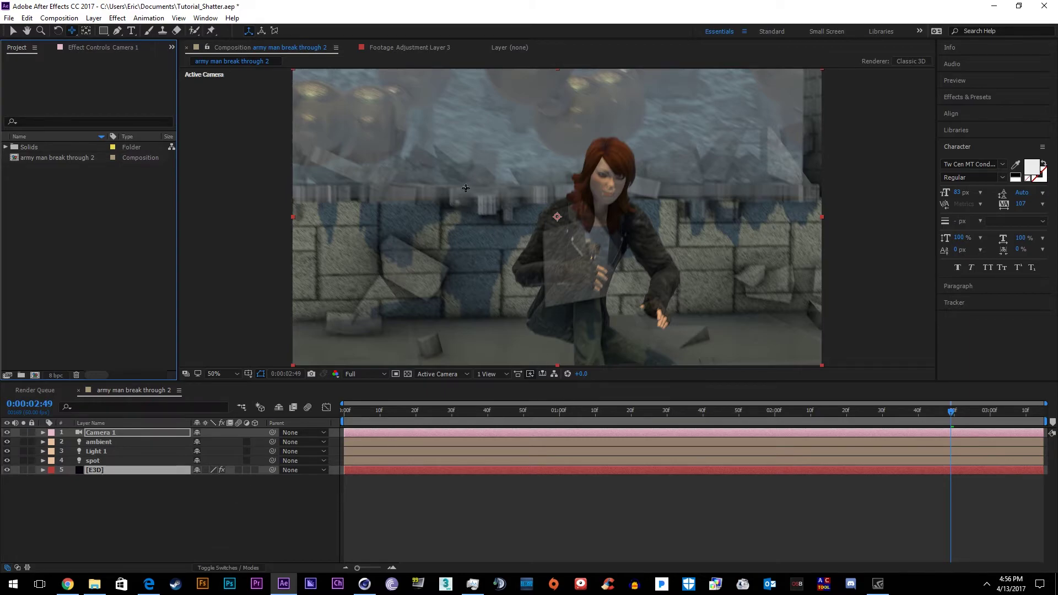
Fit the viewer to the whole frame and bring Cinema 4D forward
right_drag(568, 201, 561, 323)
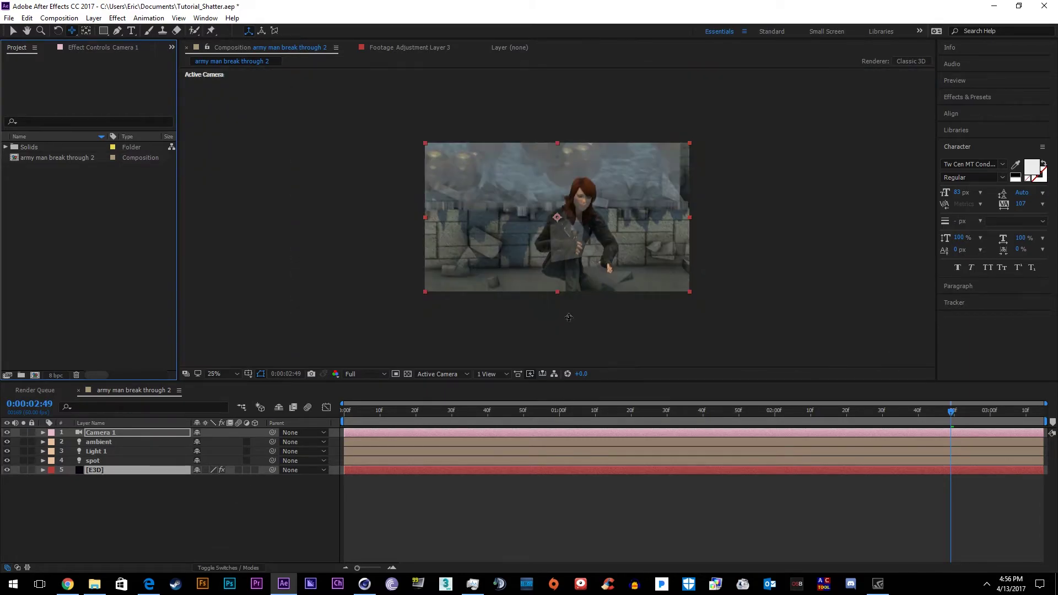
scroll(524, 179, up, 1)
click(367, 583)
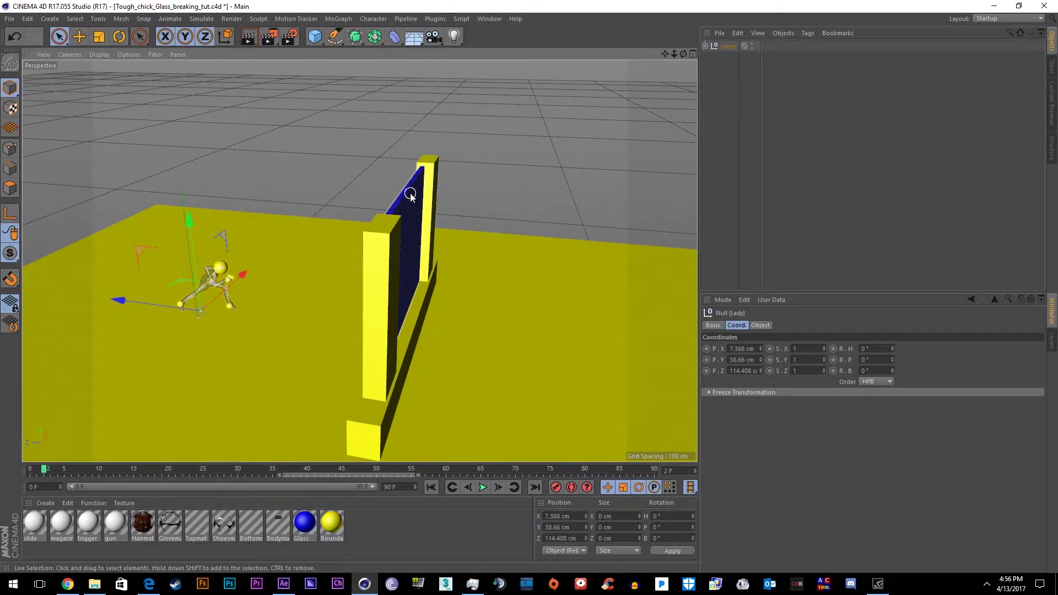
Open the wall scene and place a new cube between the two wall posts
click(10, 19)
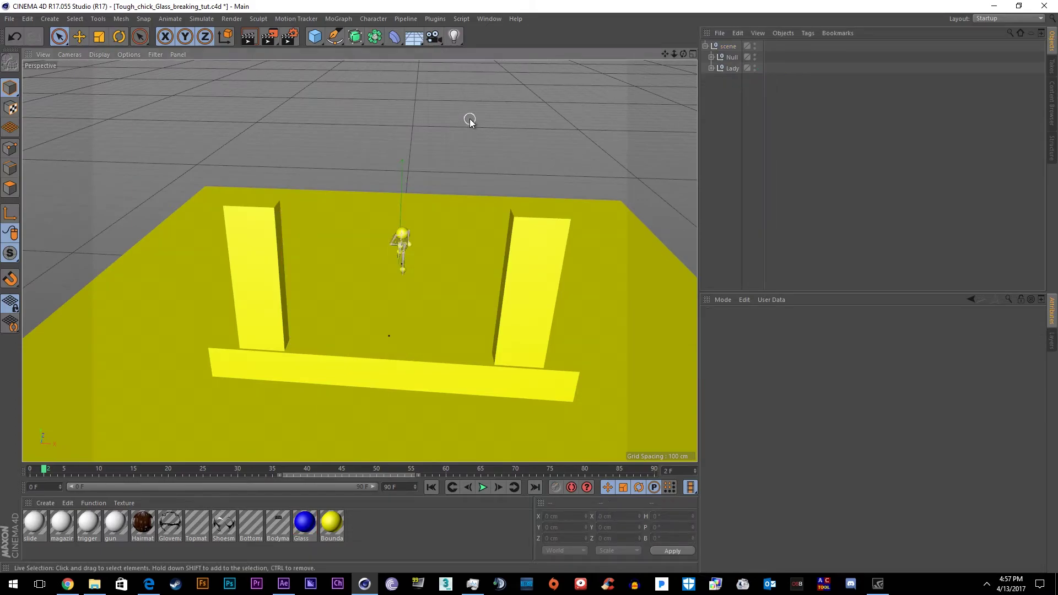
alt+drag(469, 121, 529, 137)
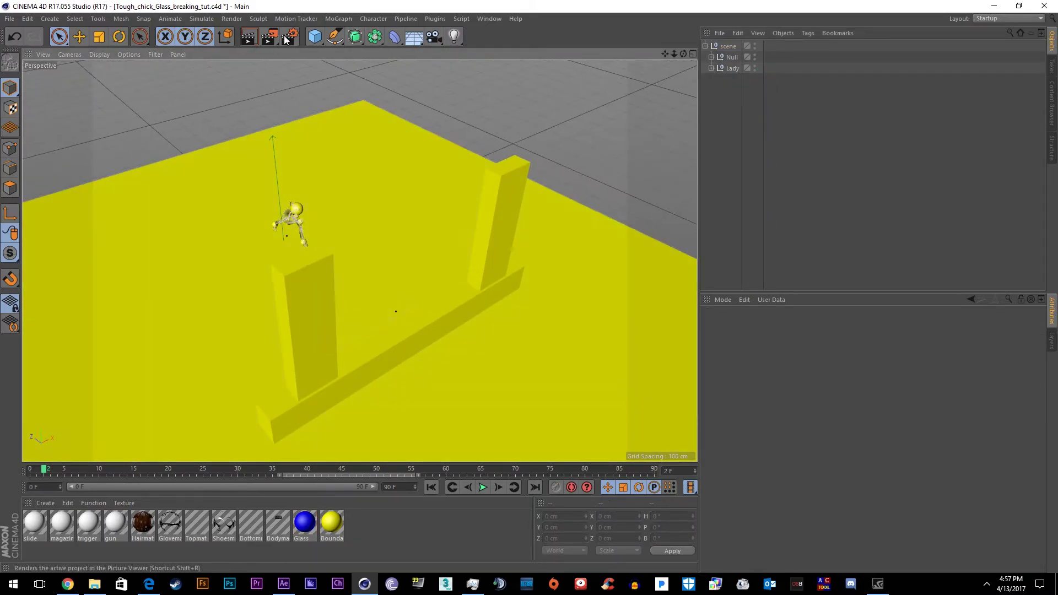
click(315, 36)
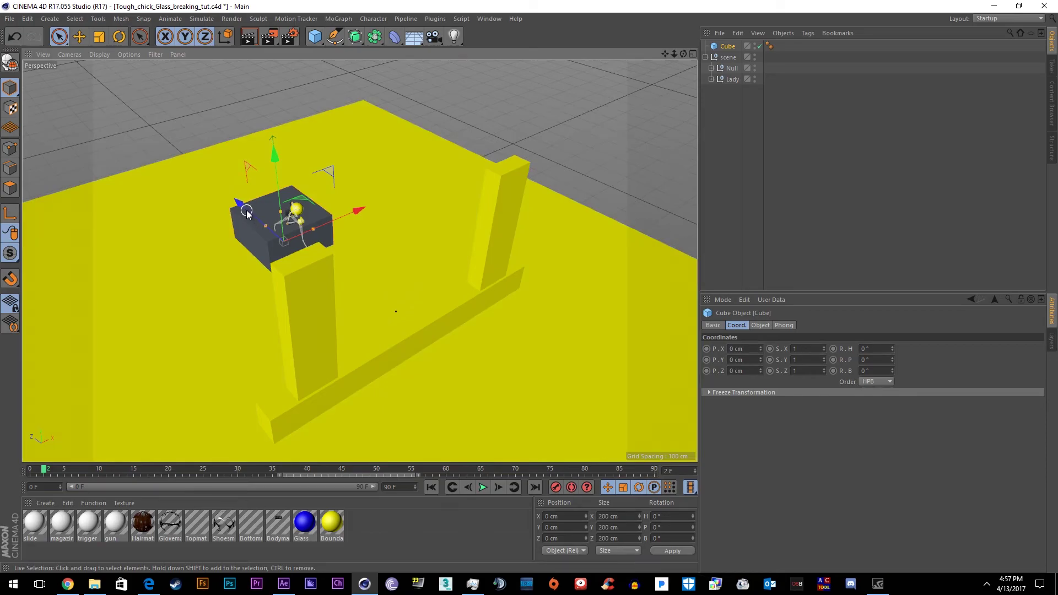
drag(247, 211, 353, 257)
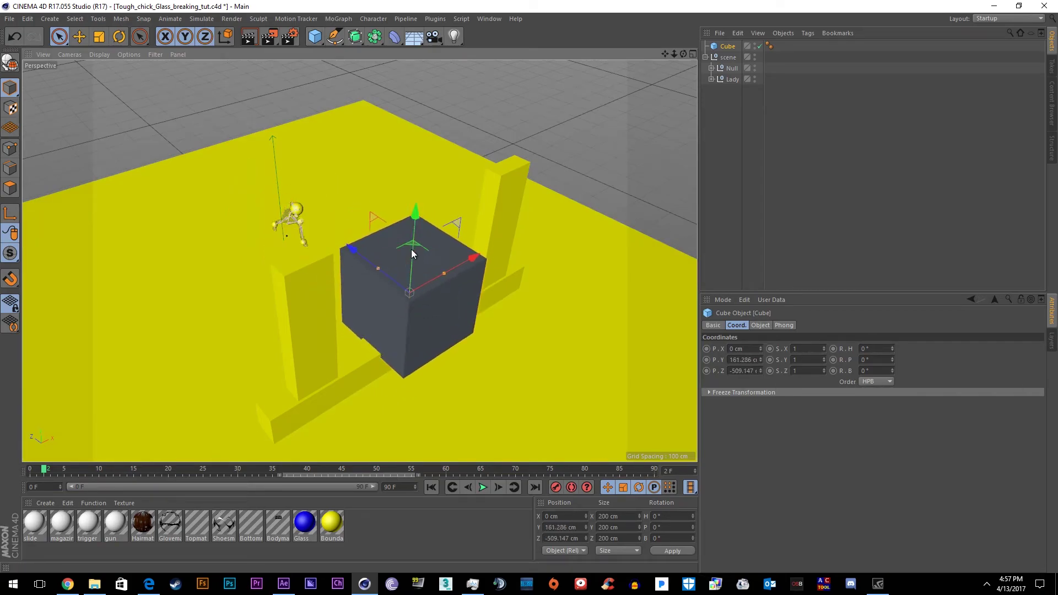
drag(414, 275, 478, 227)
Scale the cube into a 395 × 288 × 15.9 cm slab filling the frame
drag(417, 179, 444, 313)
drag(417, 195, 416, 174)
alt+drag(478, 210, 527, 195)
scroll(527, 195, up, 3)
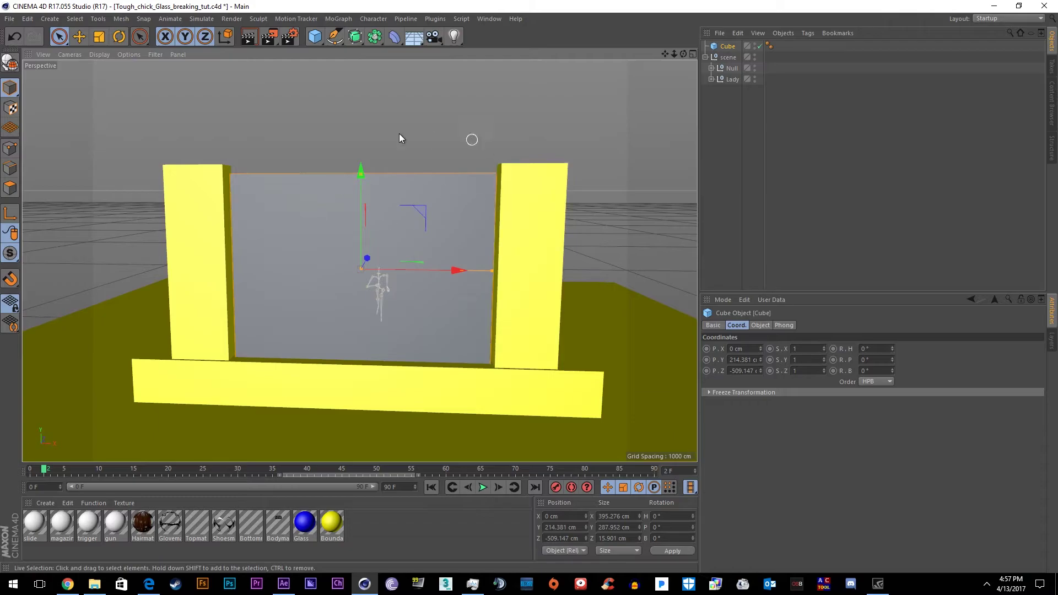
alt+drag(444, 185, 567, 206)
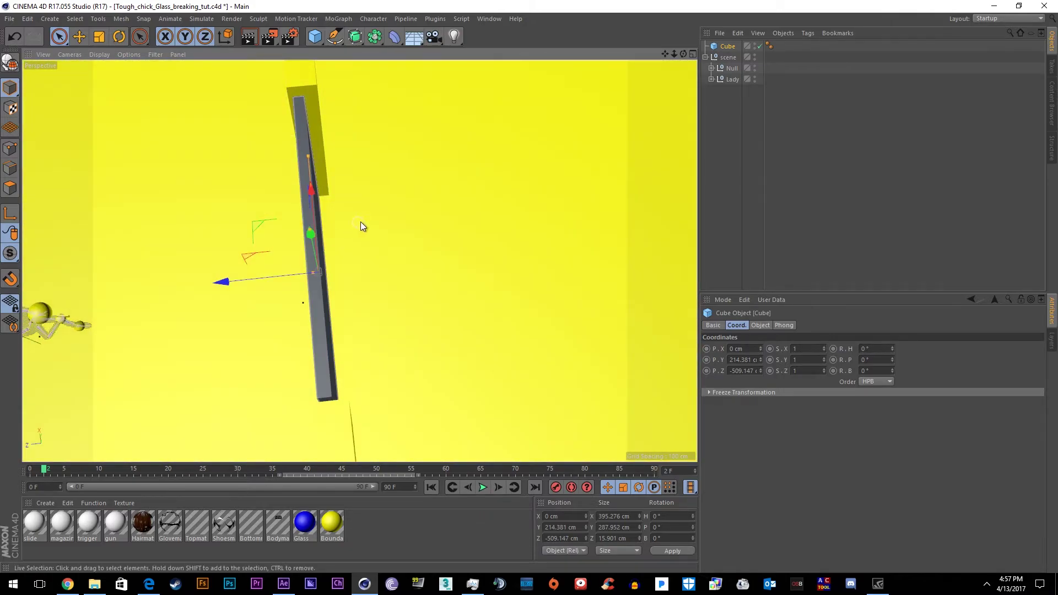
Shatter the cube into 100 pieces with the Thrausi plugin
click(435, 19)
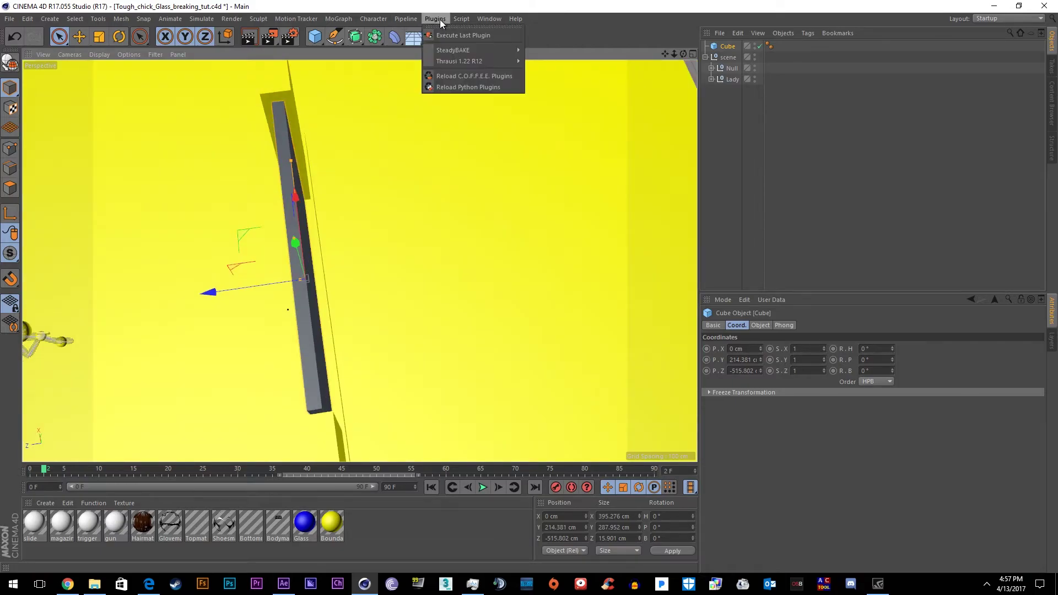
mouse_move(462, 61)
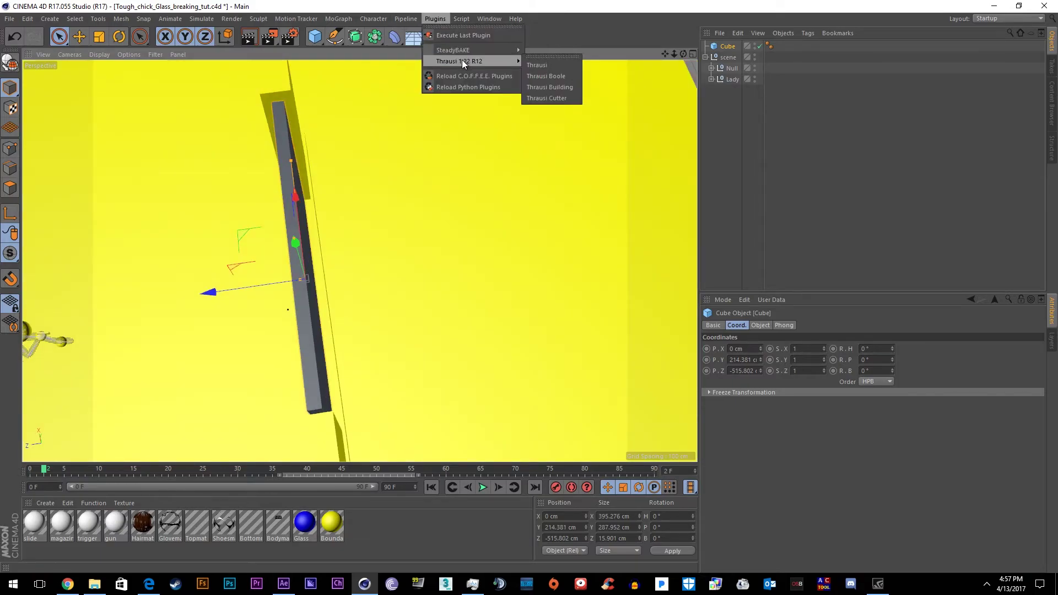
click(534, 66)
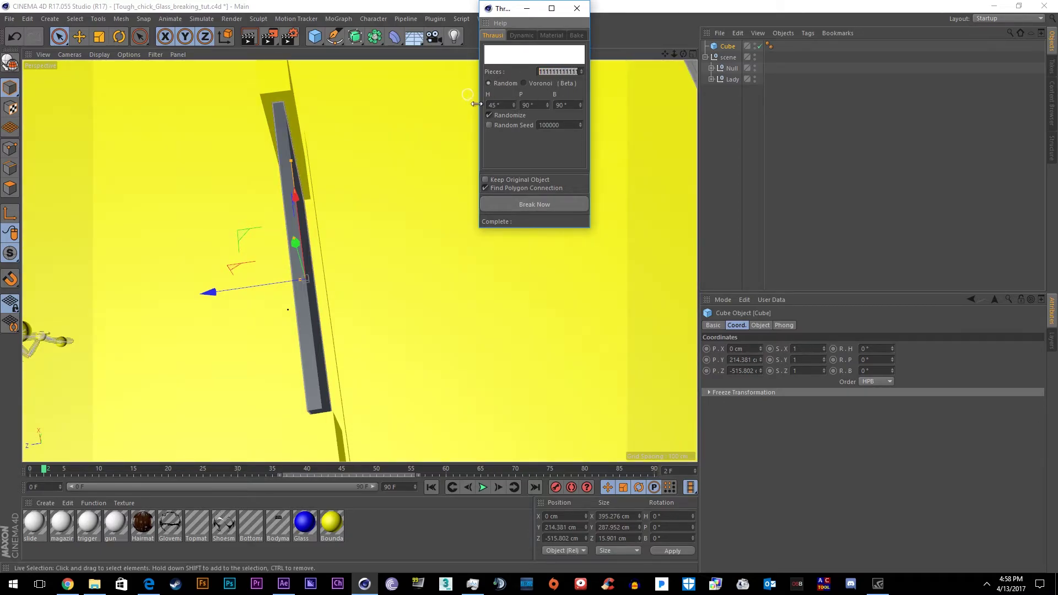
click(502, 105)
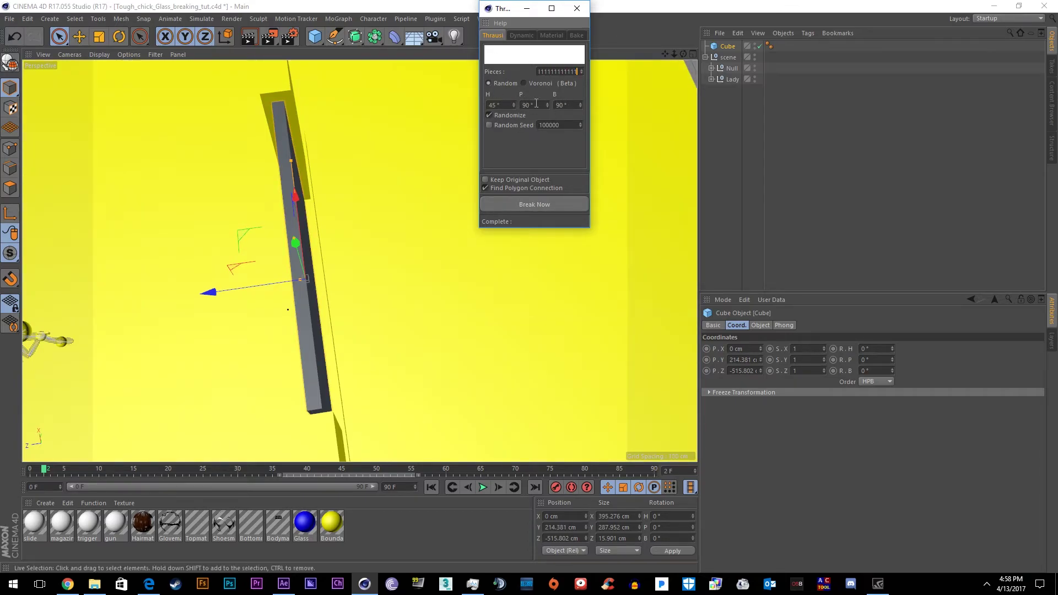
text(100)
click(556, 204)
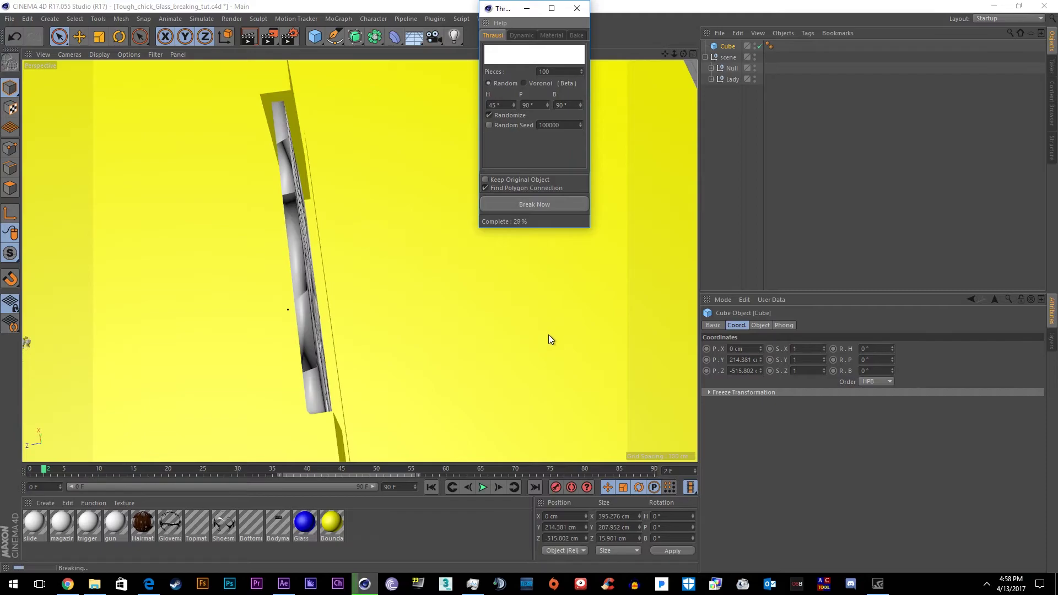
Set the pieces' Dynamics Body to trigger On Collision and test the simulation
click(482, 487)
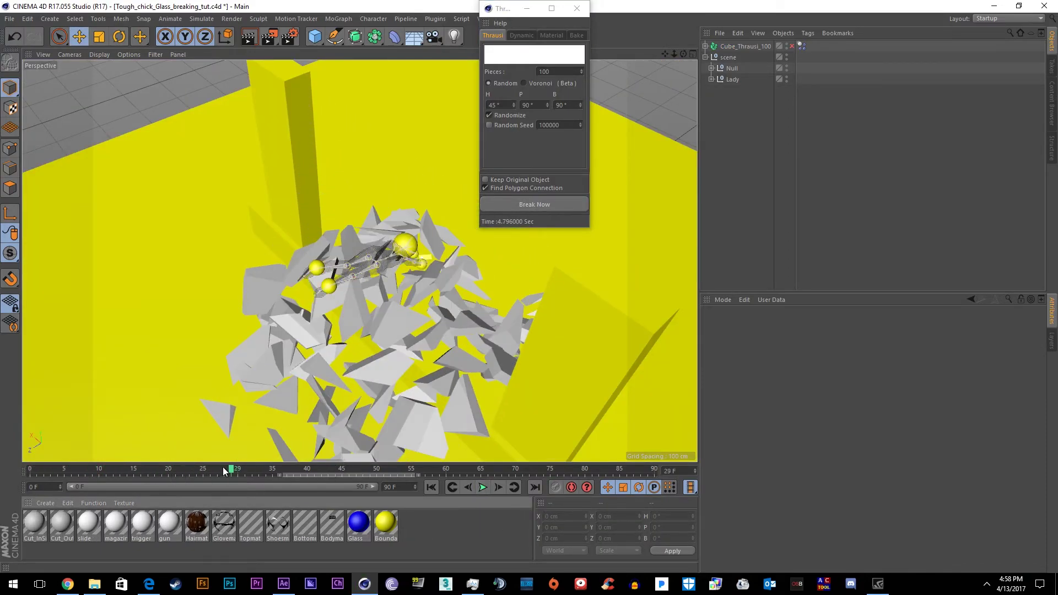
drag(226, 471, 30, 472)
click(802, 45)
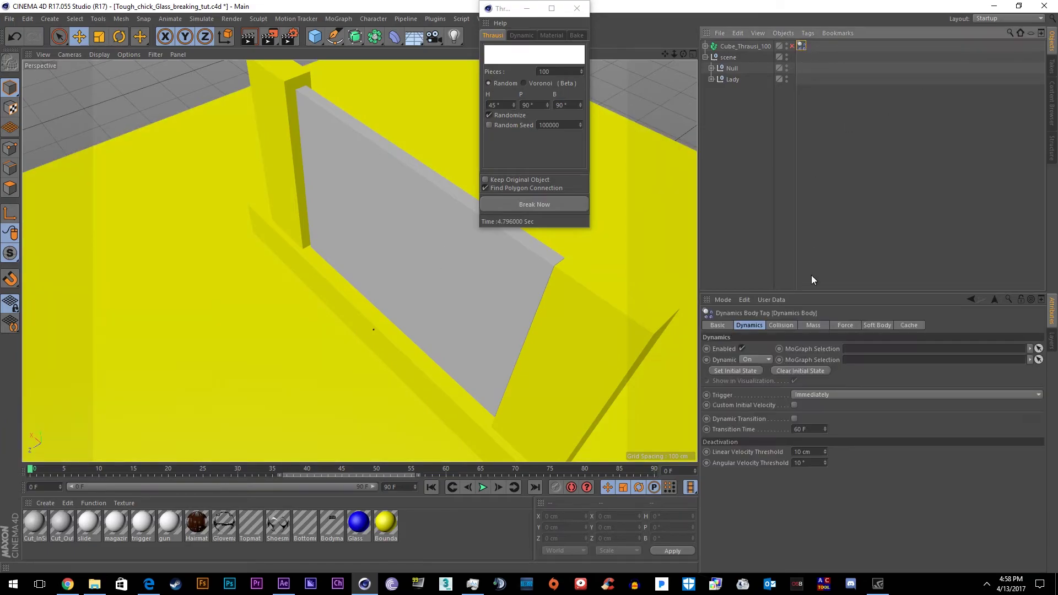
click(857, 393)
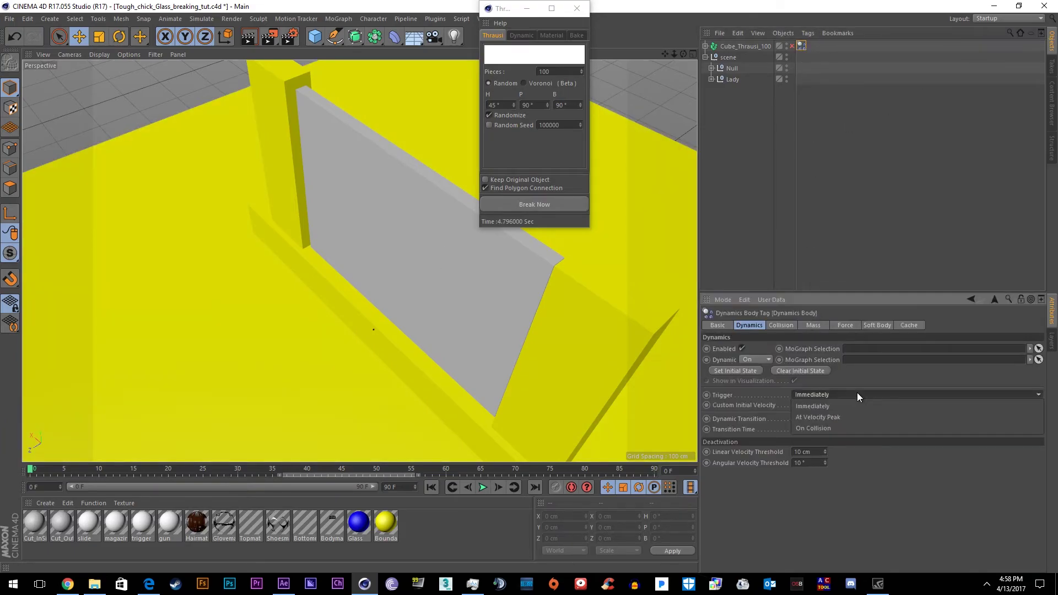
click(824, 429)
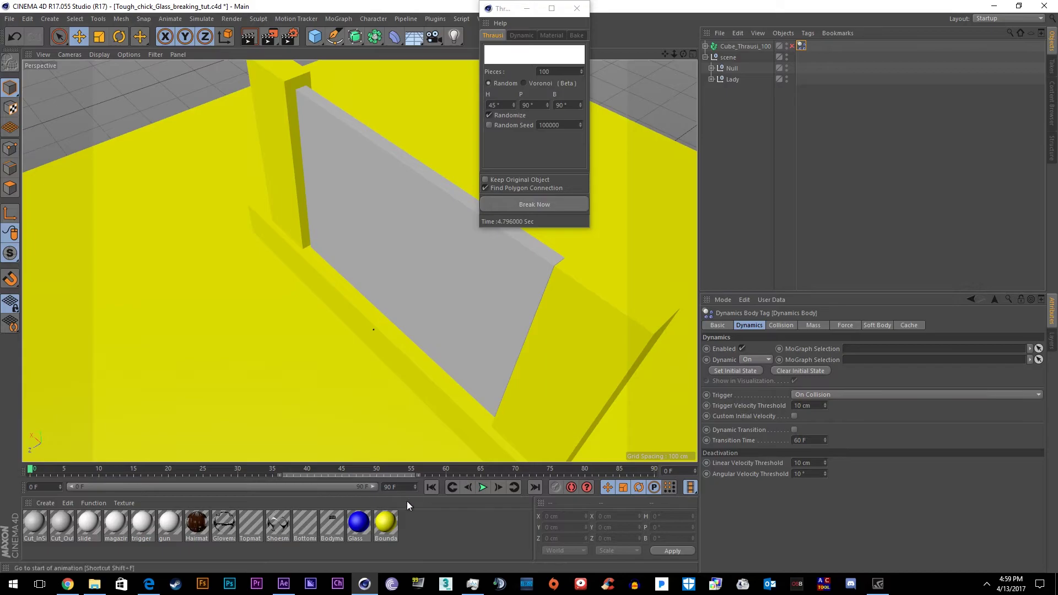
click(483, 488)
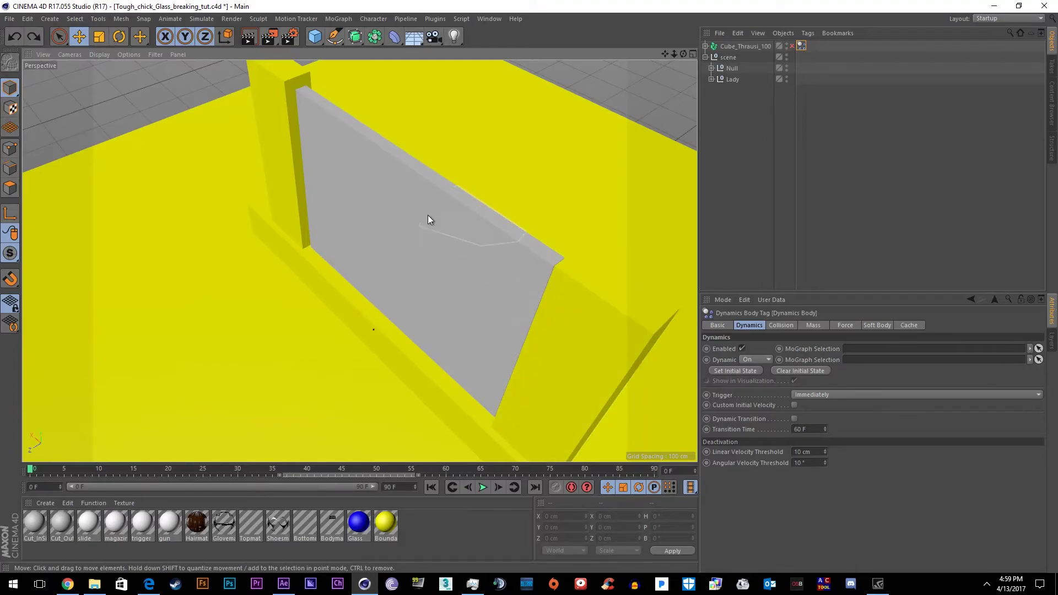
Preview Cube.1 shattering into 250 pieces, rewind to frame 0, and collapse the scene null
click(465, 282)
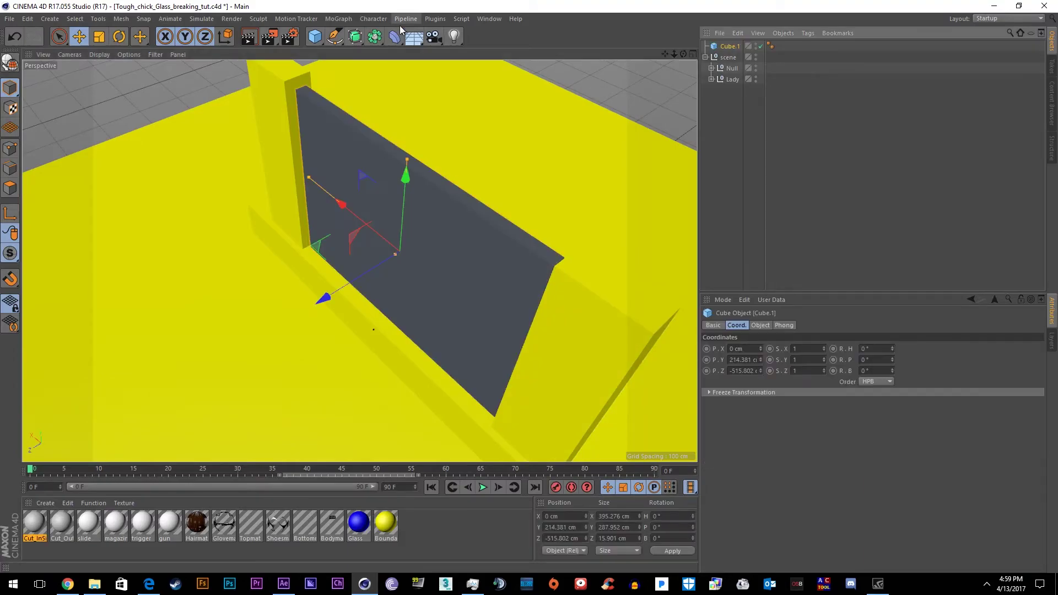
click(434, 18)
click(483, 487)
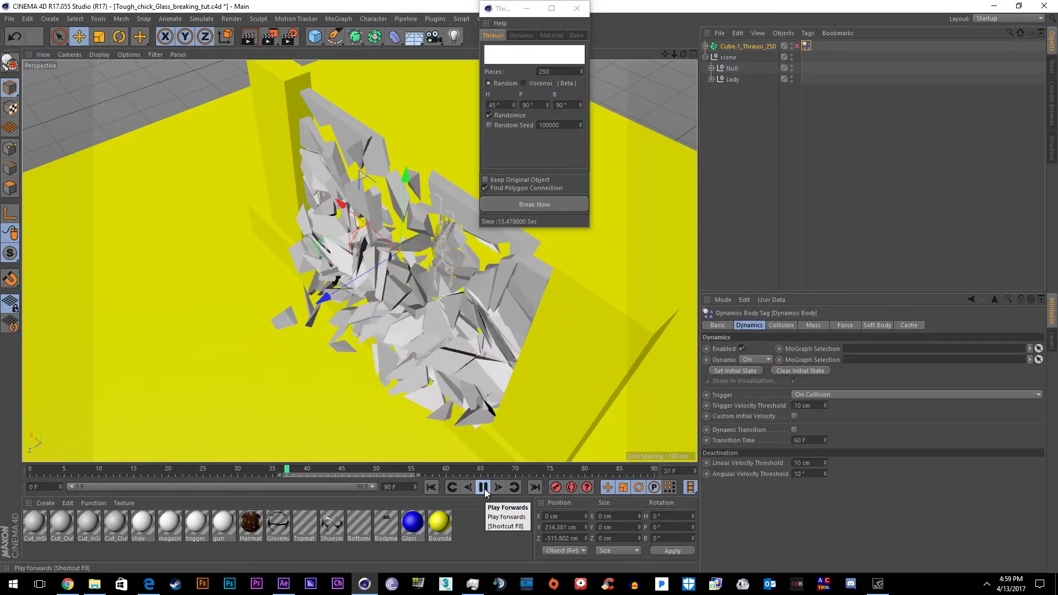
click(482, 487)
click(432, 487)
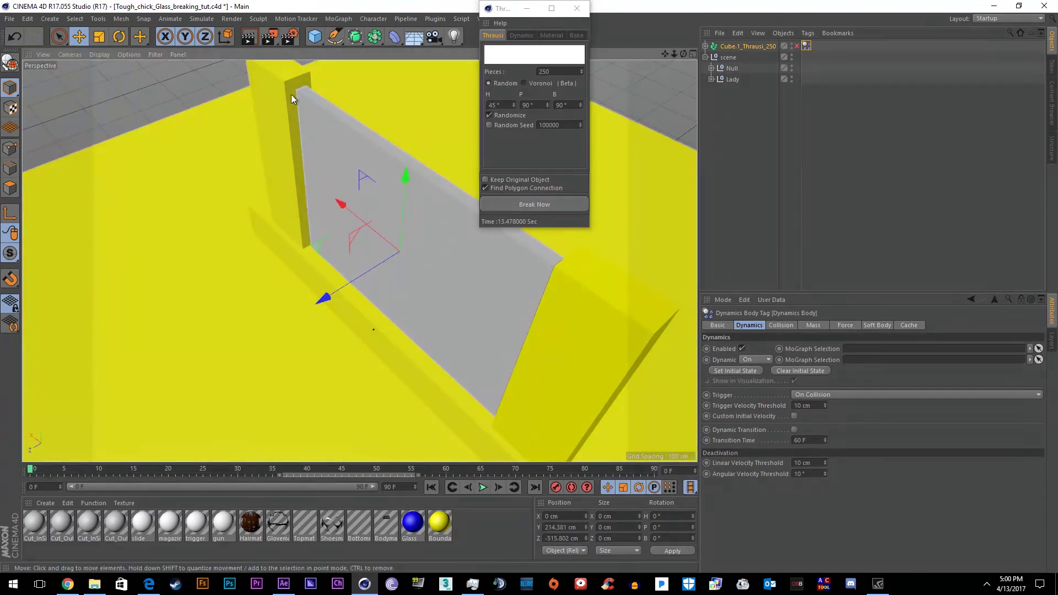
click(708, 58)
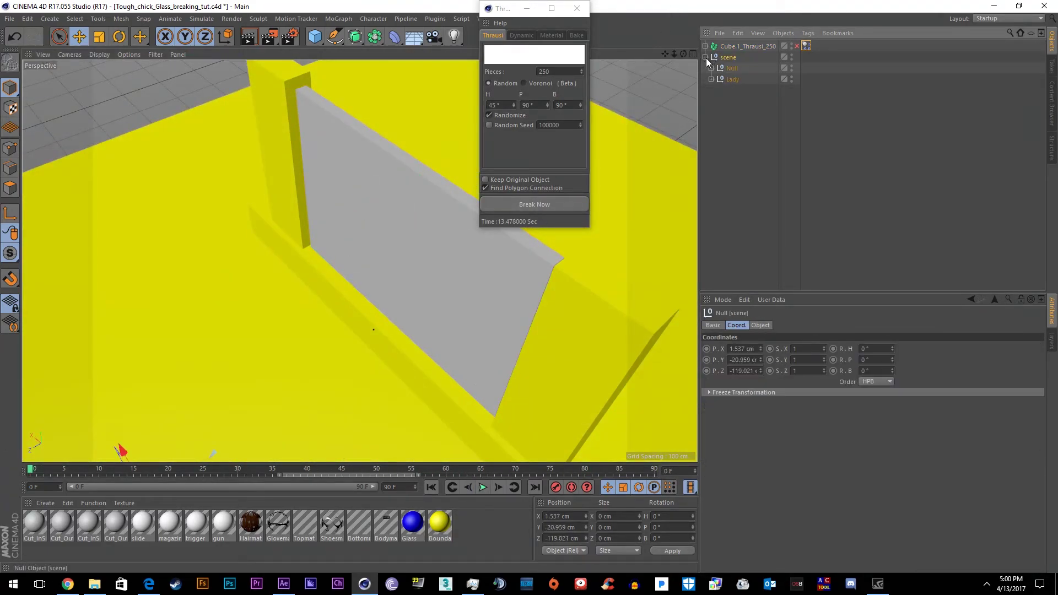
click(706, 57)
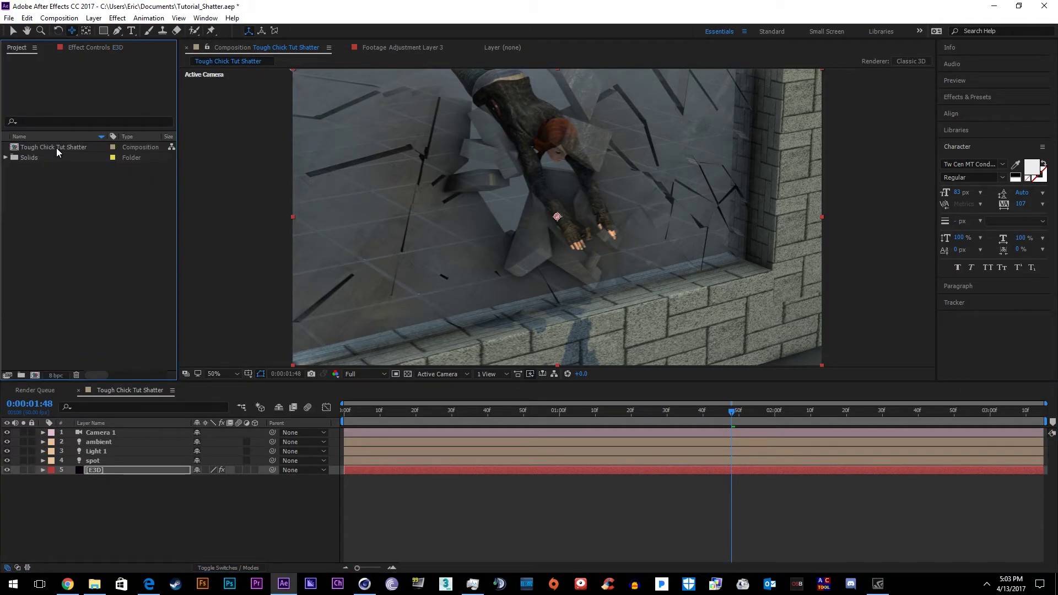
Duplicate the Tough Chick Tut Shatter comp and uncheck scene_00000 in the Element scene
click(57, 148)
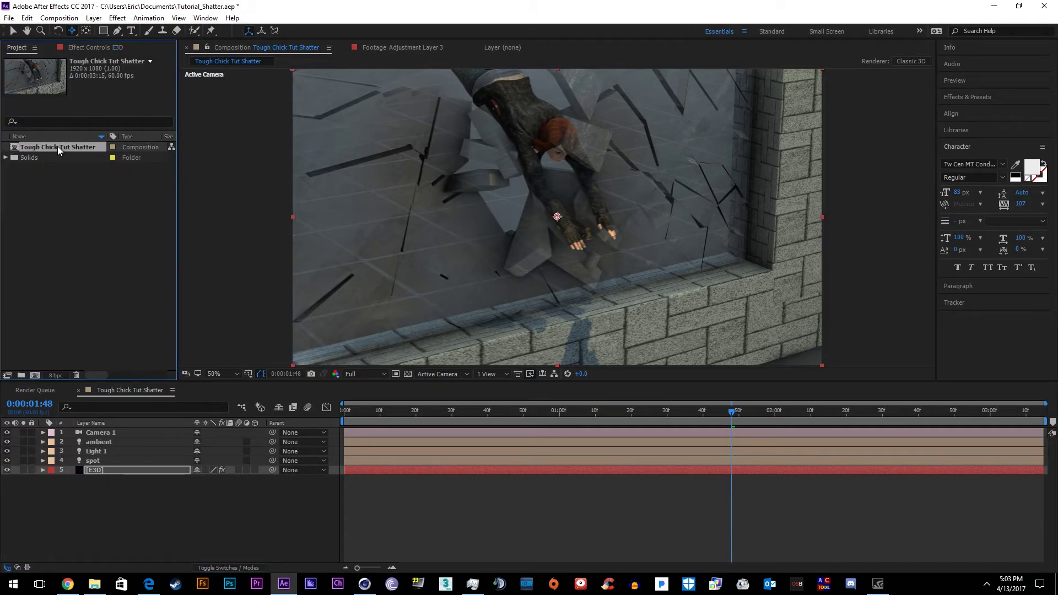
key(ctrl+d)
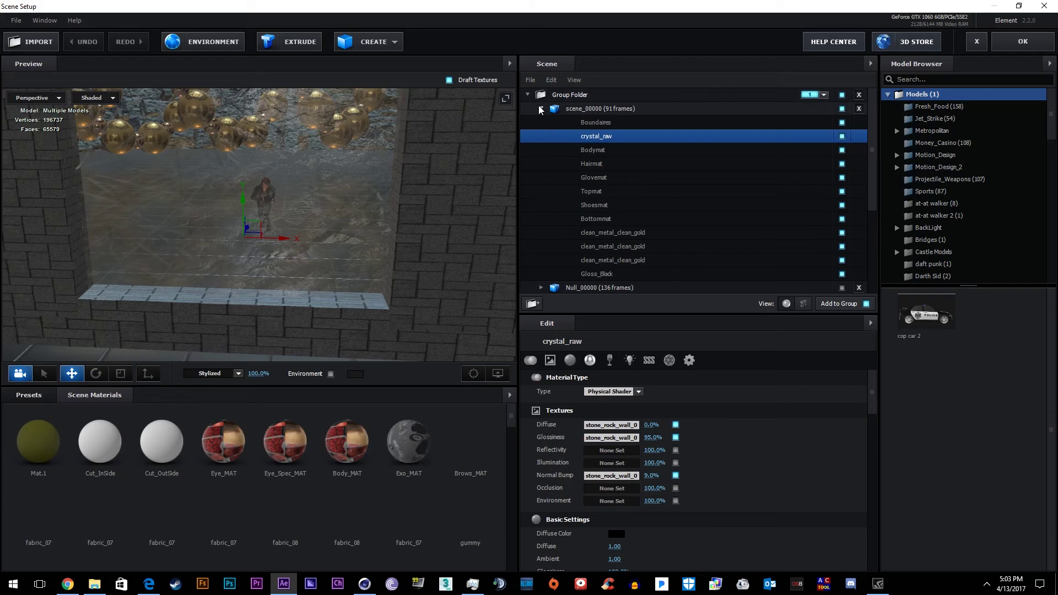
click(538, 108)
click(841, 108)
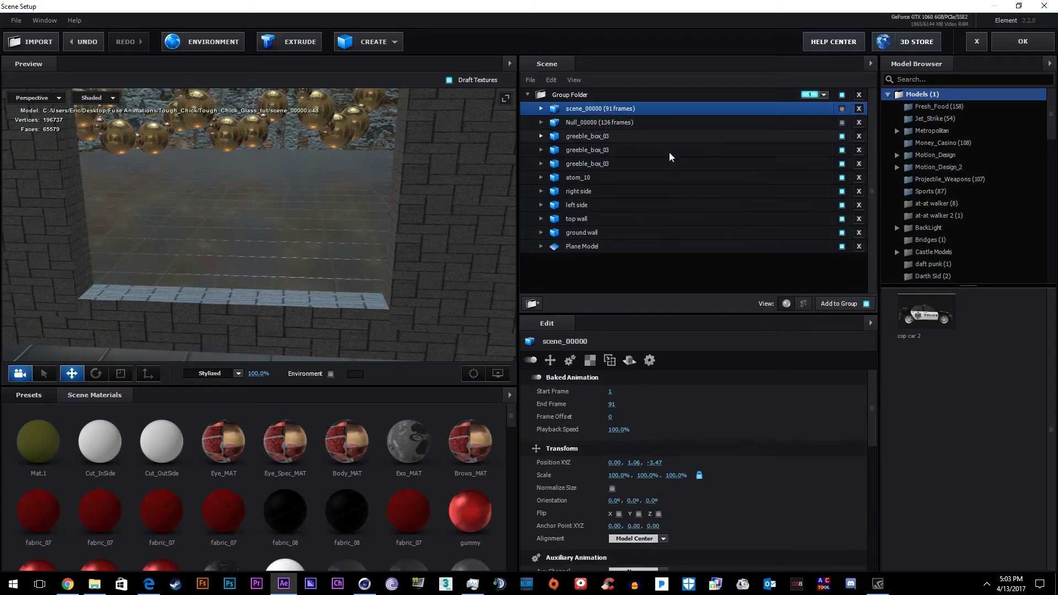
Import the newly baked shatter as a 3D Sequence, zoom to 25%, and select Camera 1
click(16, 21)
mouse_move(83, 36)
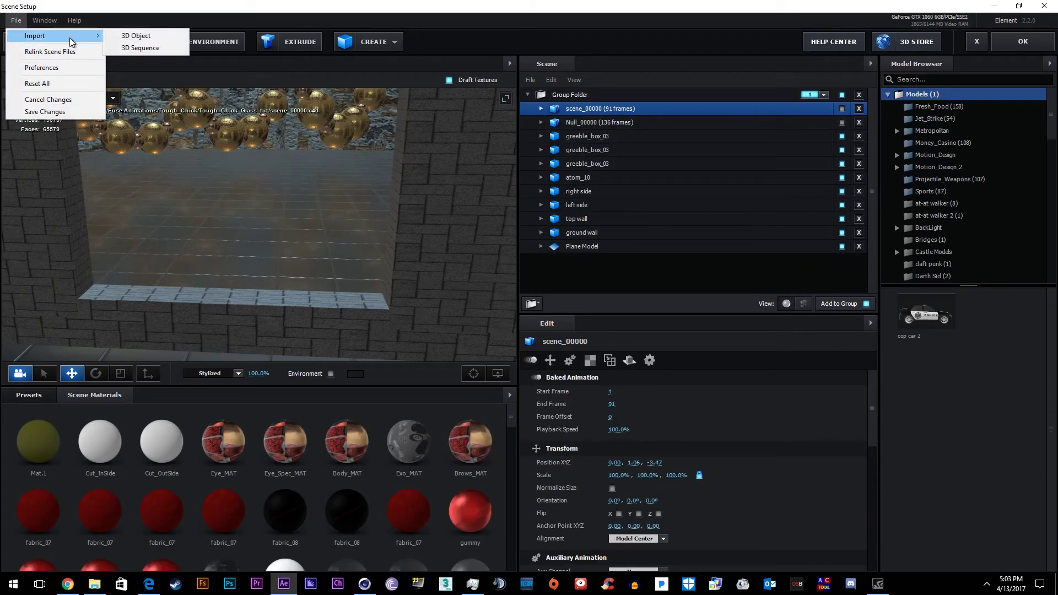
click(141, 48)
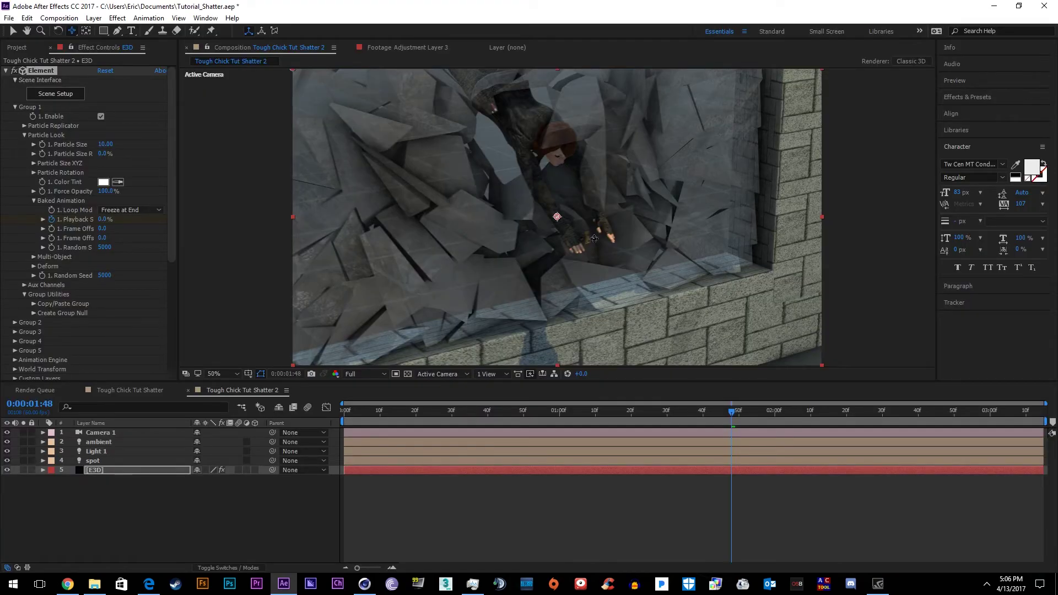
key(comma)
key(KP_1)
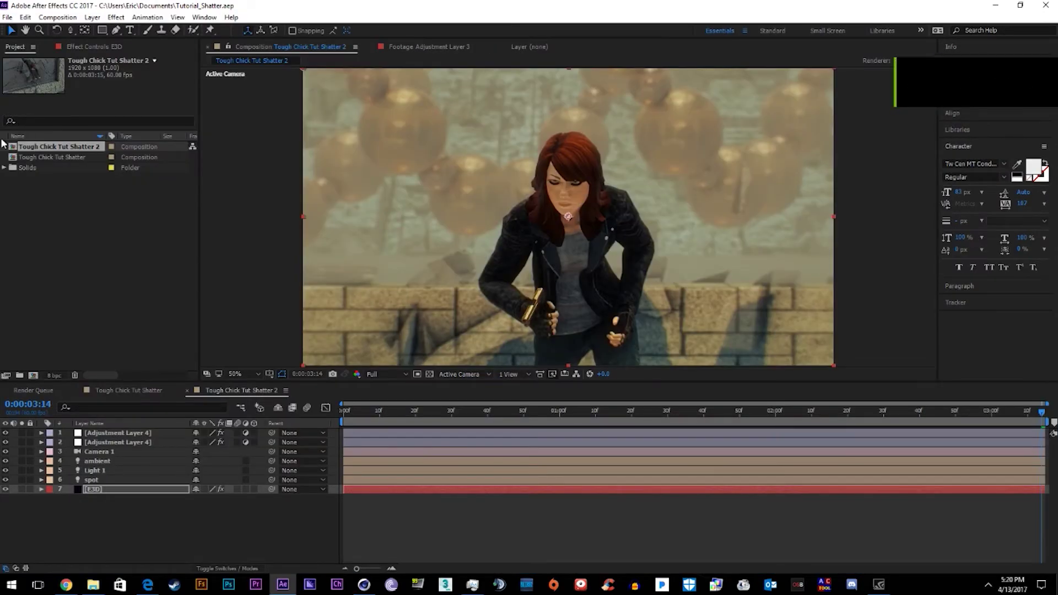
Duplicate Tough Chick Tut Shatter 2 and drop a concrete_wall_distressed material on the pane
click(2, 144)
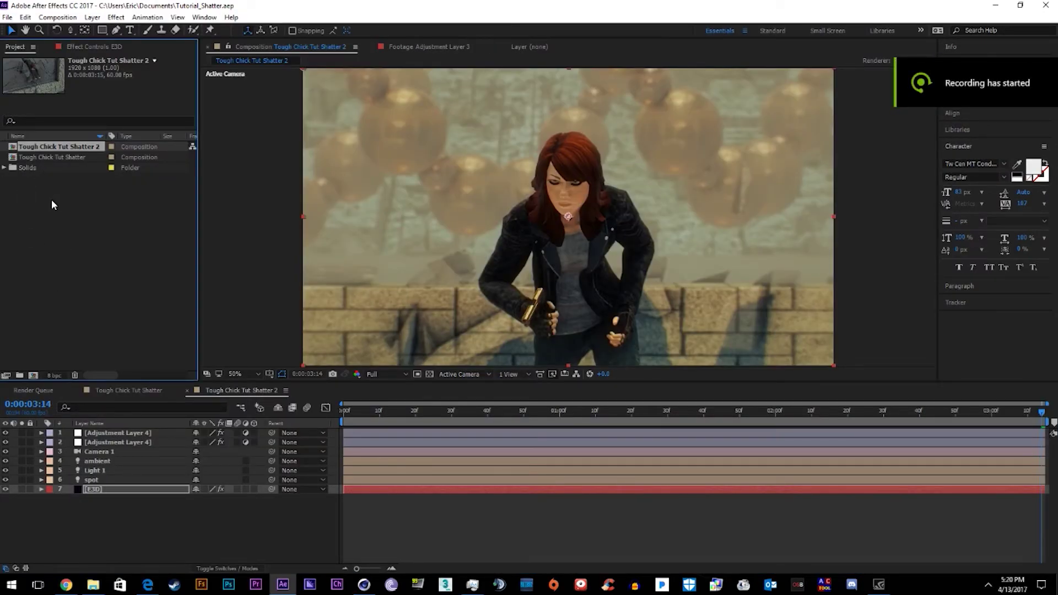
key(ctrl+d)
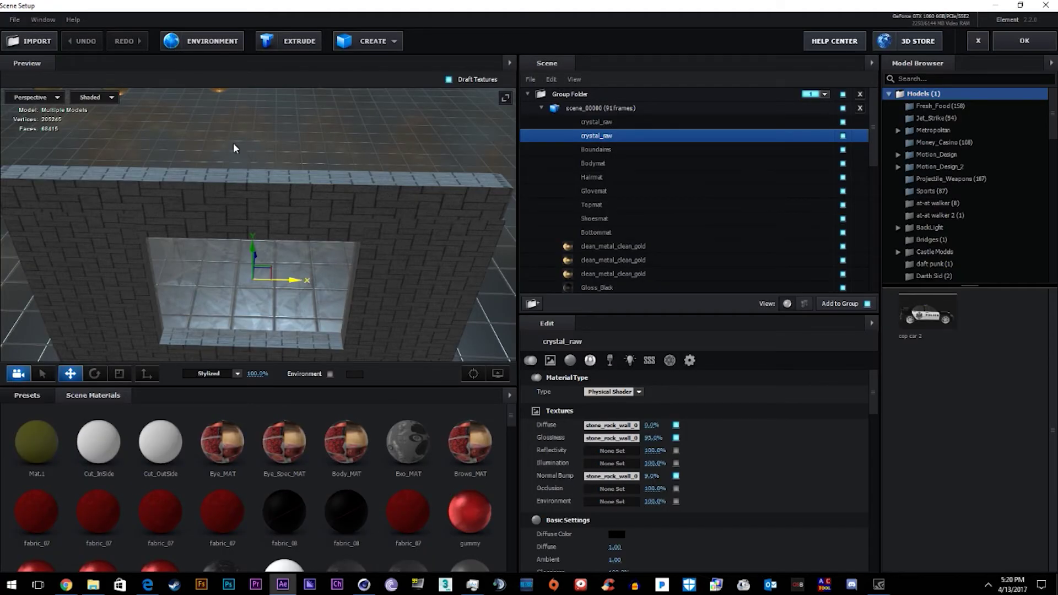
click(27, 395)
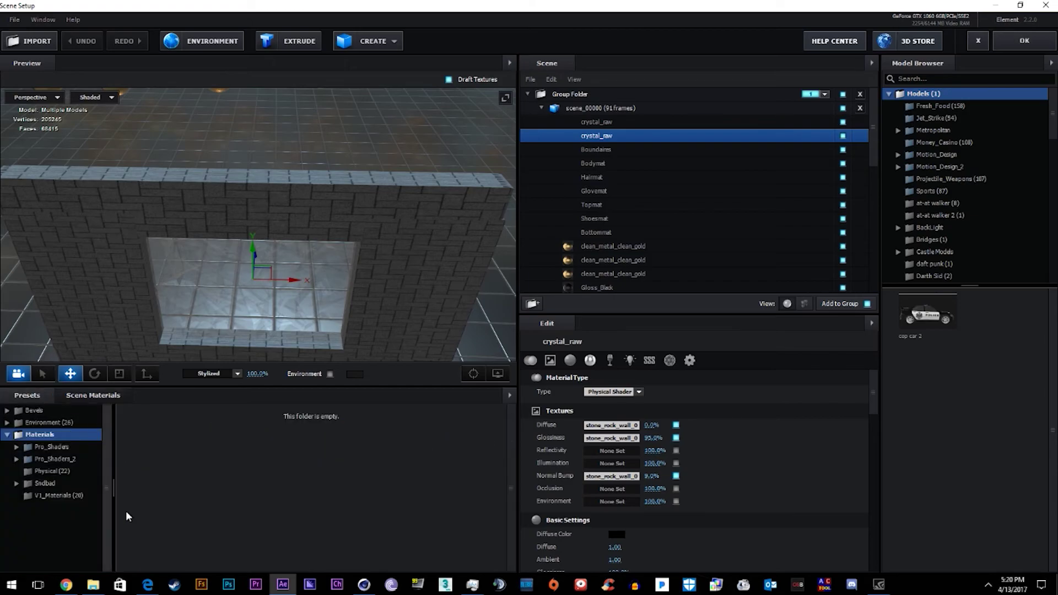
click(17, 459)
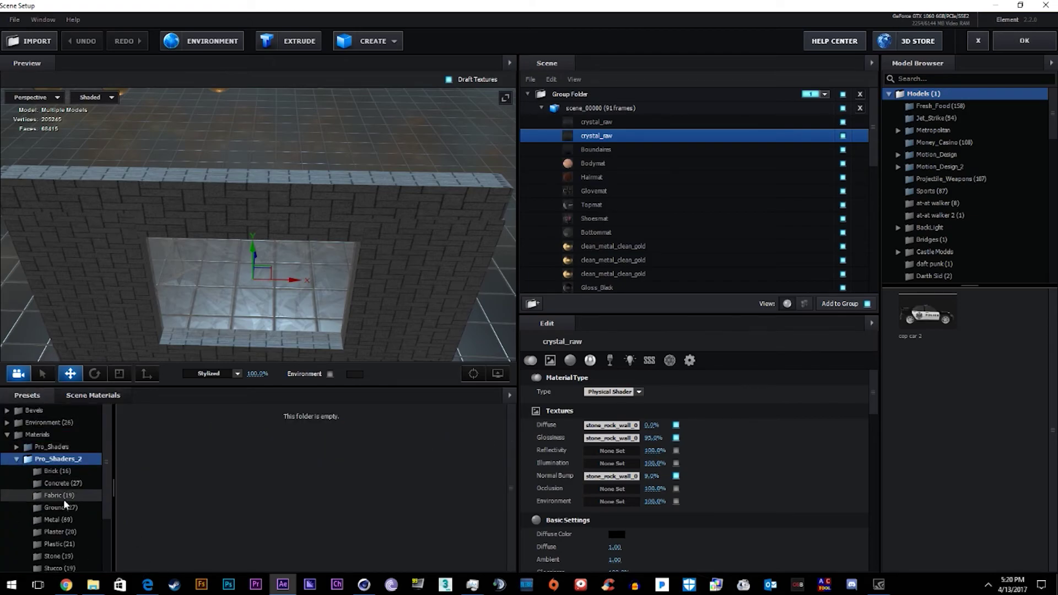
scroll(64, 499, down, 1)
click(65, 446)
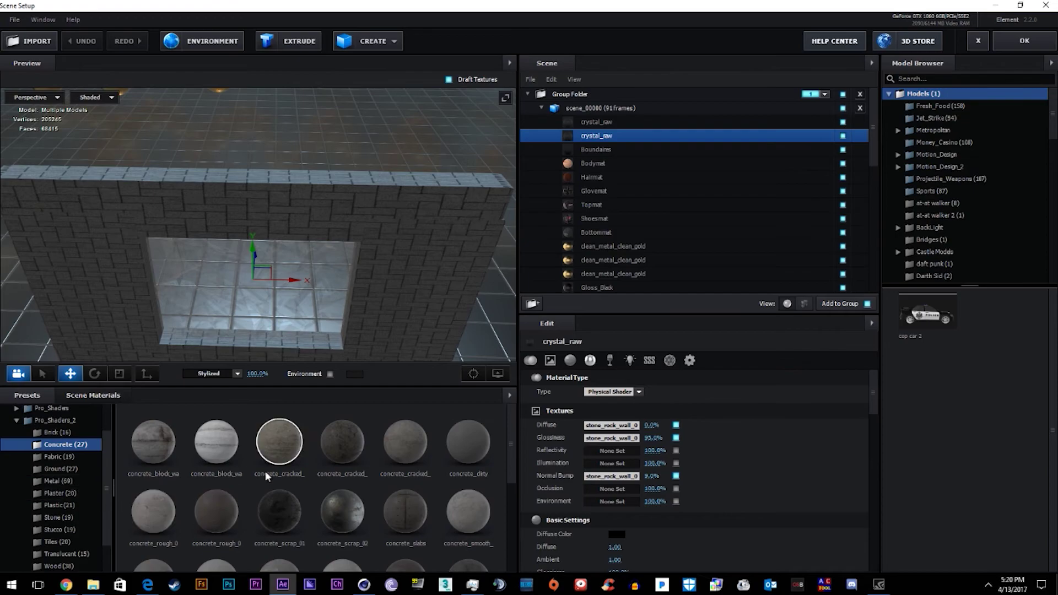
drag(468, 472, 336, 242)
Set Frame Offset to 35 to preview the break and select the scene_00000 wall
drag(211, 224, 324, 279)
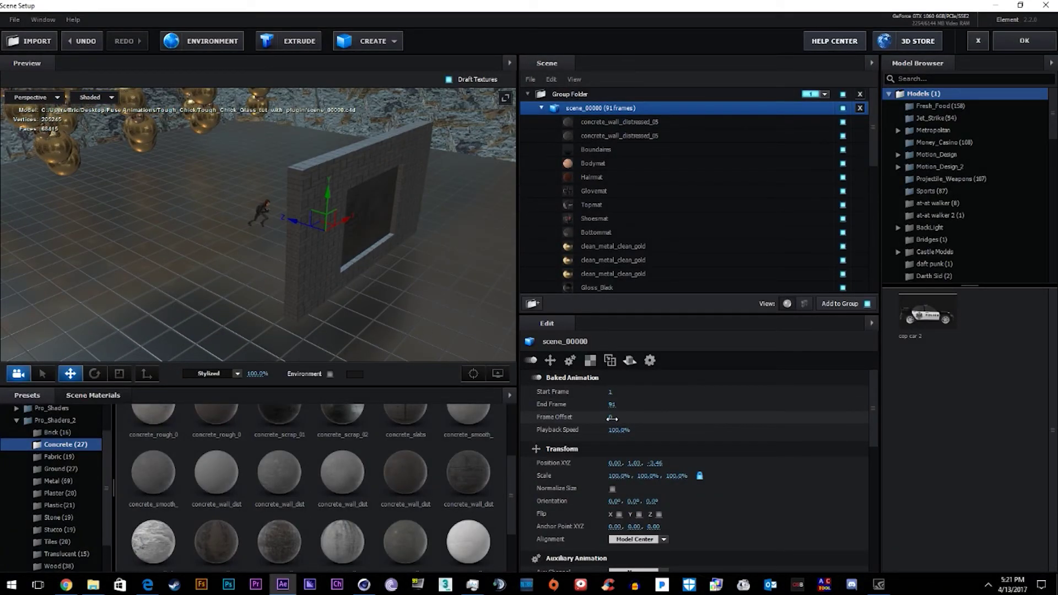
drag(612, 419, 710, 420)
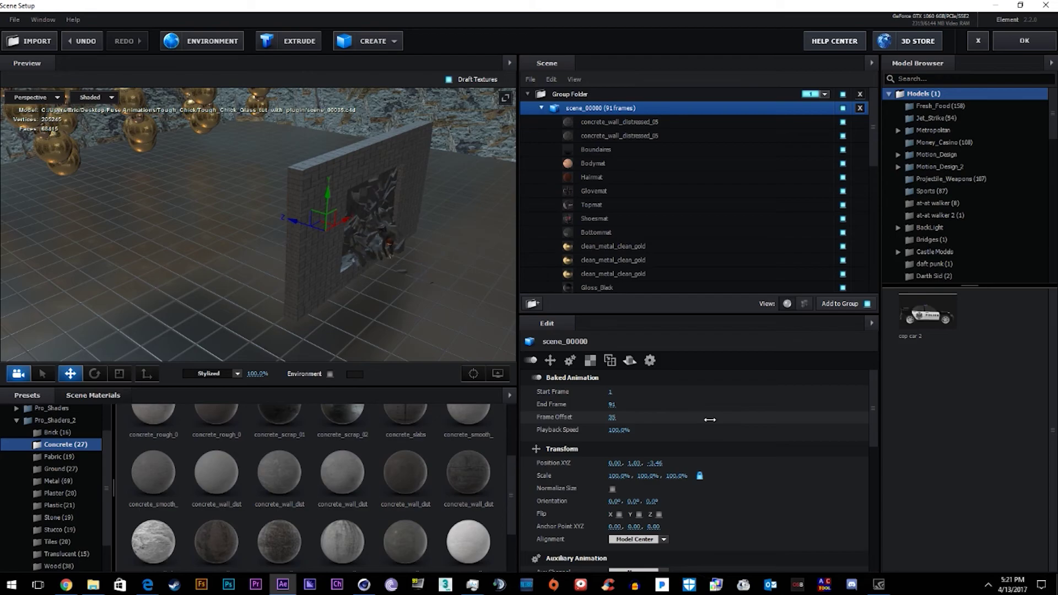
drag(309, 237, 392, 240)
click(393, 240)
scroll(594, 226, down, 3)
click(577, 268)
click(330, 196)
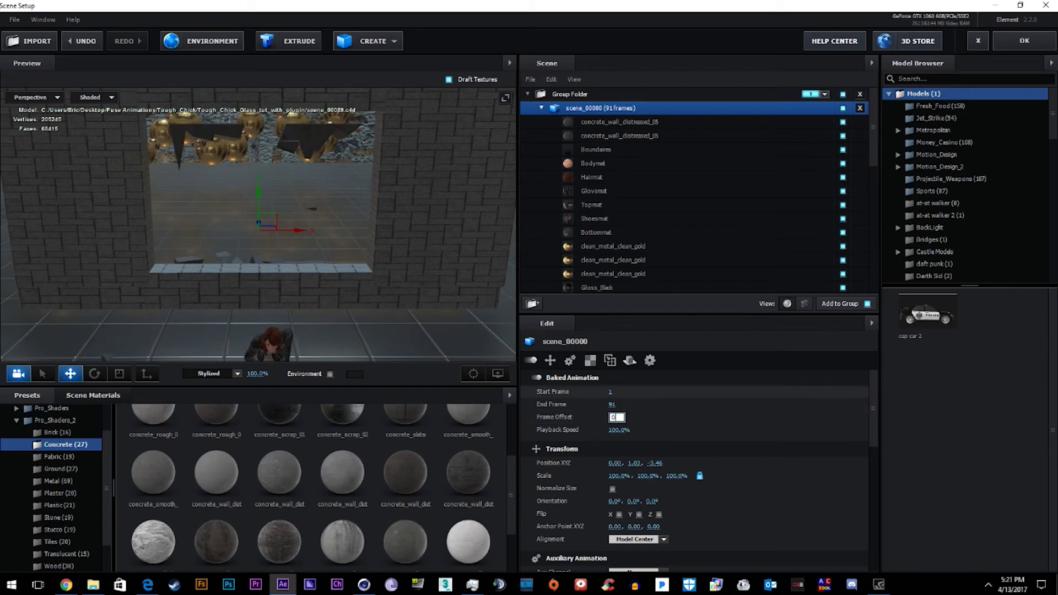
scroll(55, 468, down, 2)
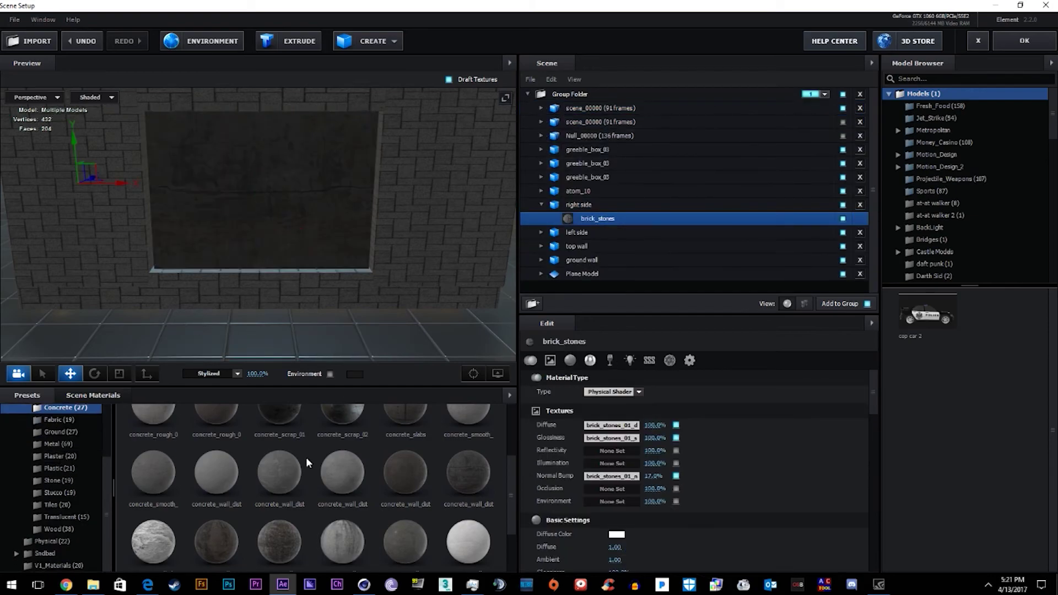
Apply the Brick > brick_stones material to the wall and inspect its Matte Shadow setting
click(61, 480)
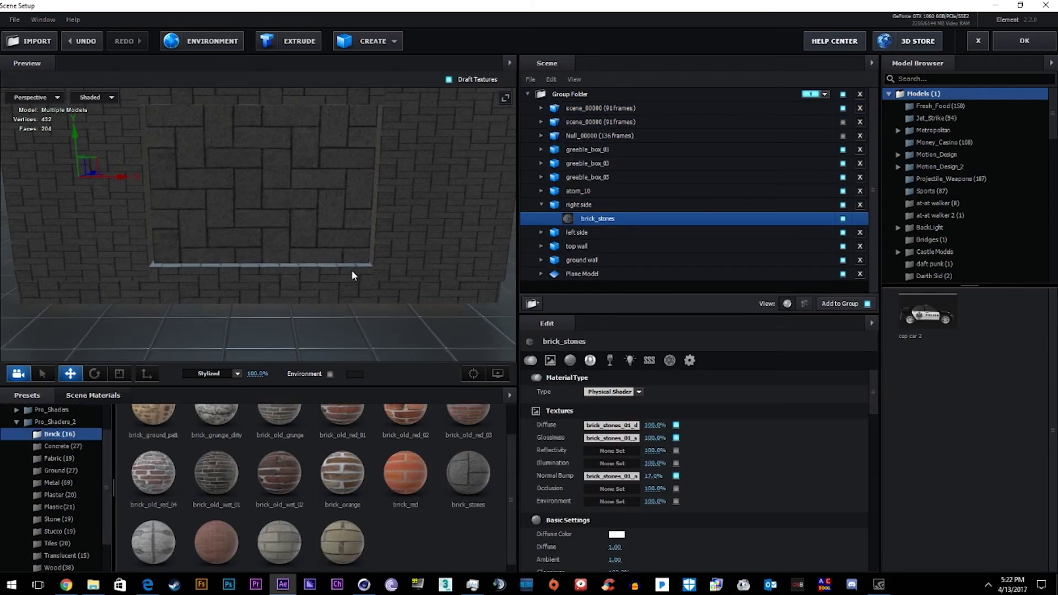
click(353, 270)
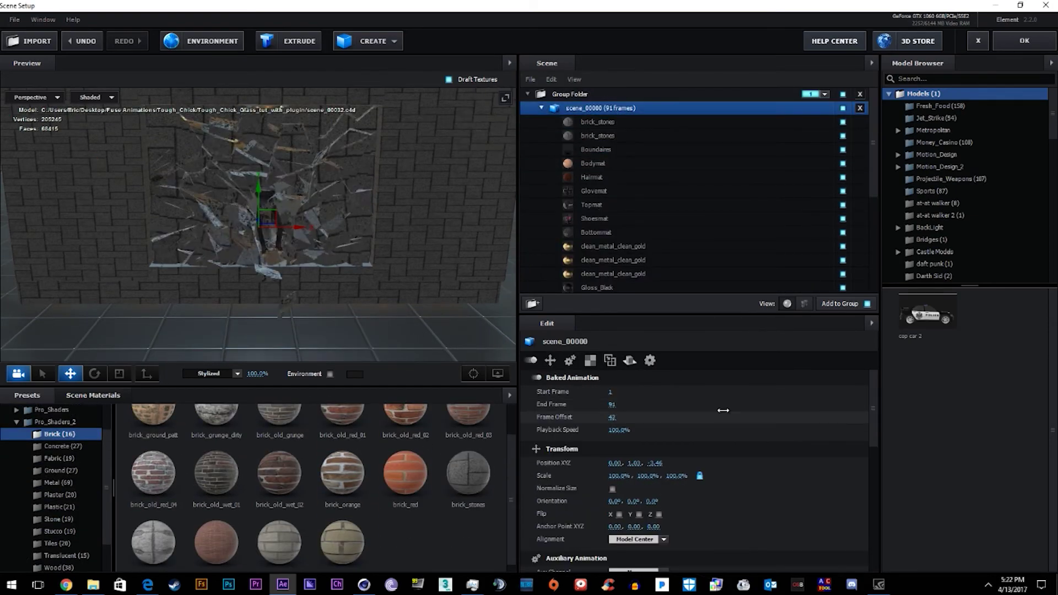
click(597, 136)
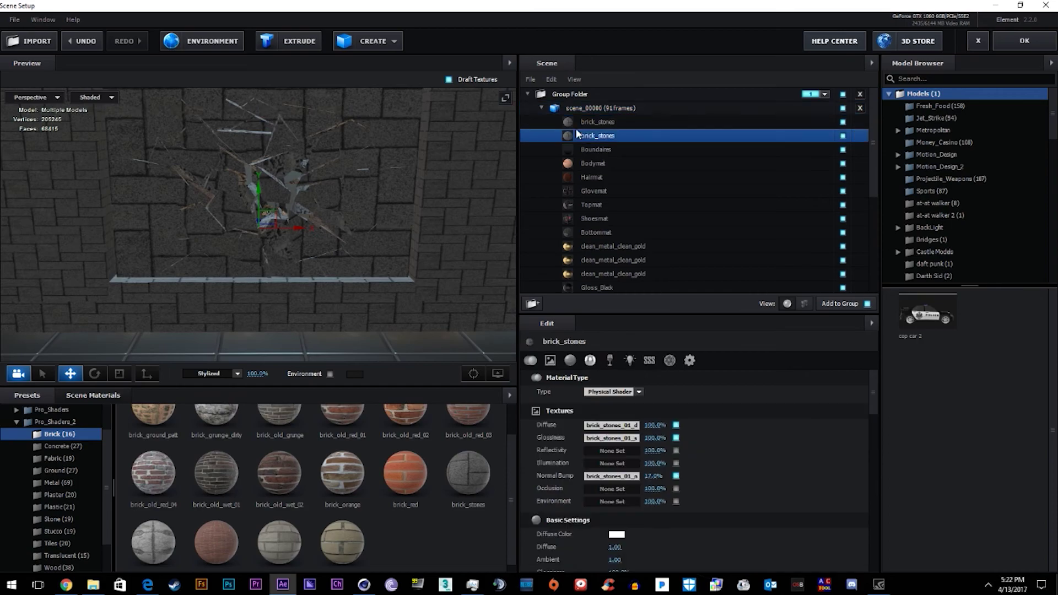
click(597, 121)
scroll(656, 485, down, 10)
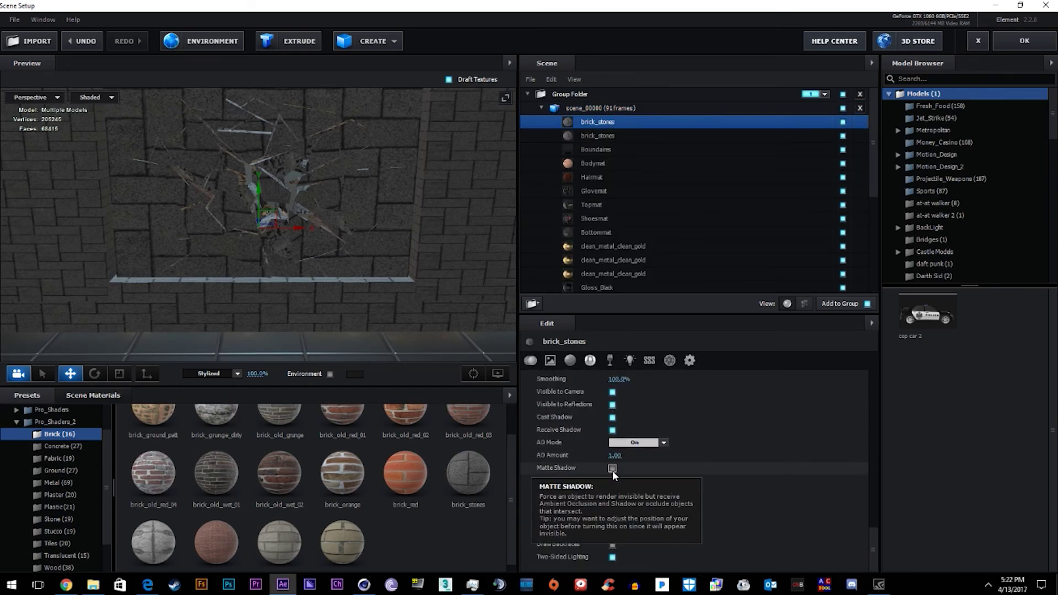
click(605, 137)
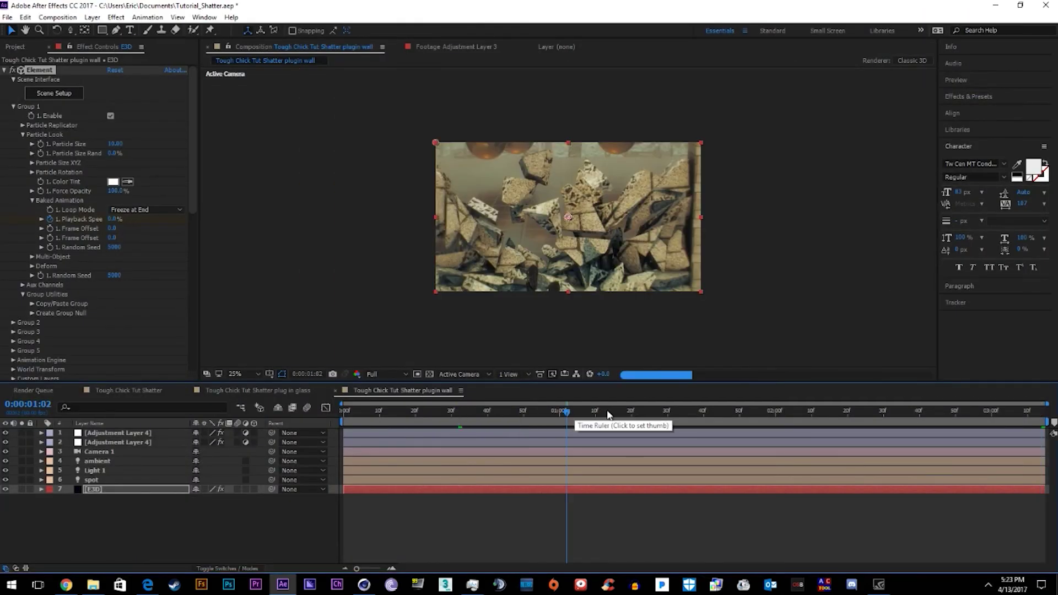
Scrub to 02:09, reveal Camera 1's keyframes, and edit scene_00000's Frame Offset
drag(609, 414, 797, 422)
click(845, 450)
key(u)
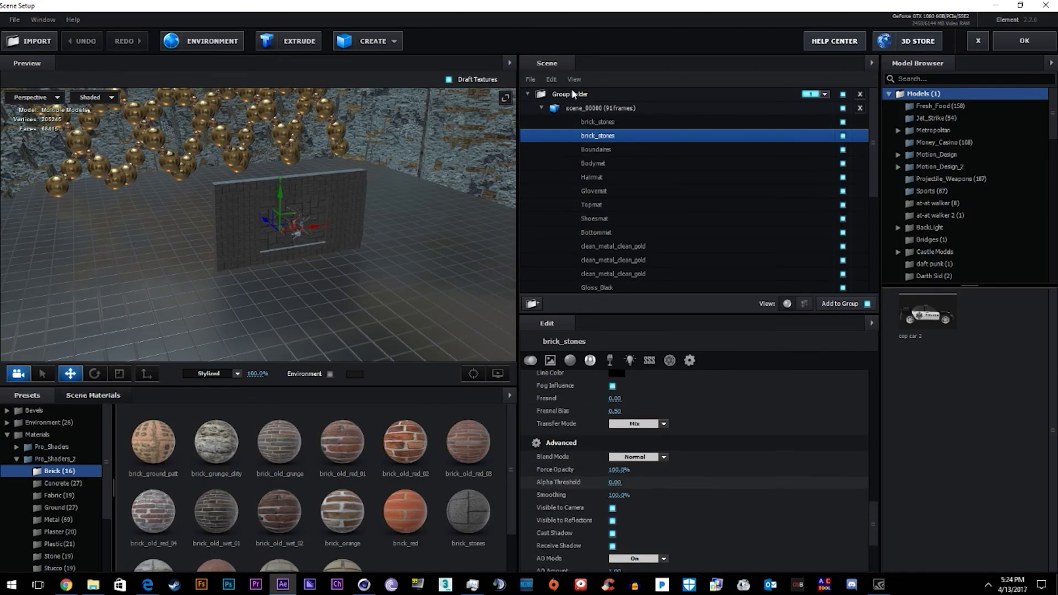
click(585, 107)
click(613, 417)
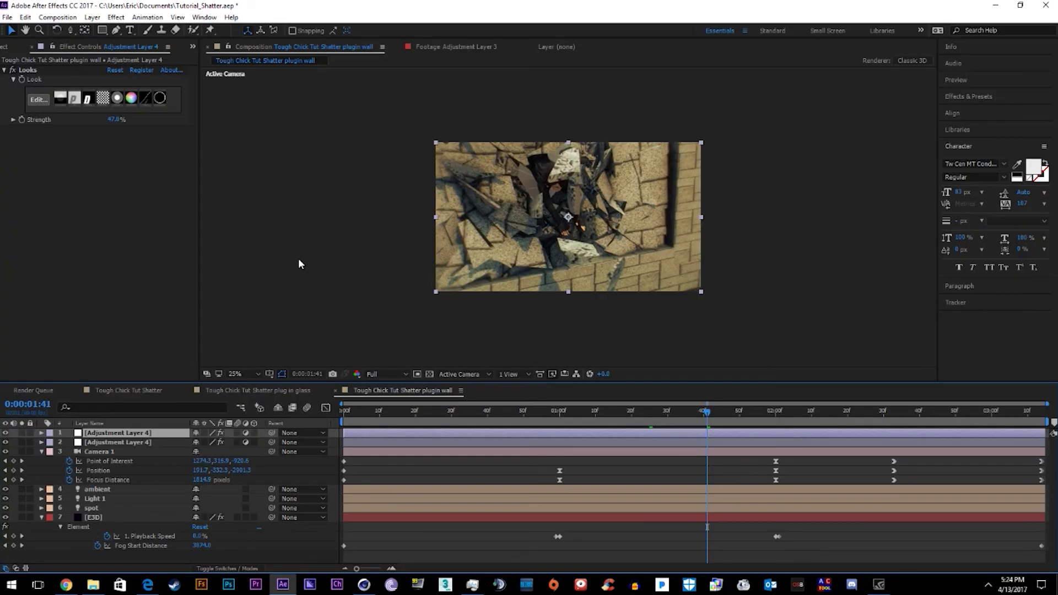